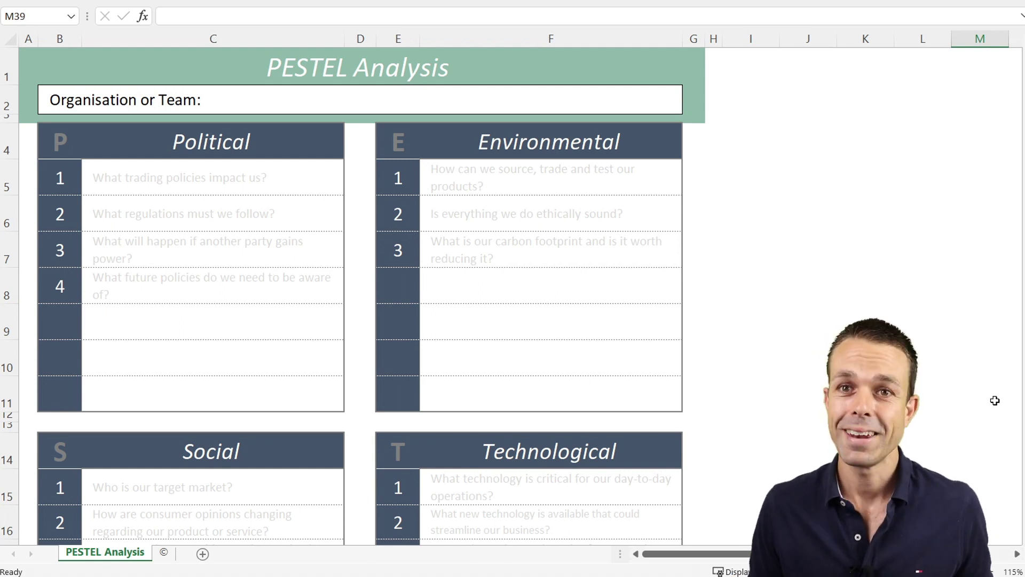
- Go over the six box headings: Political, Environmental, Social, Technological, Economic and Legal
click(236, 146)
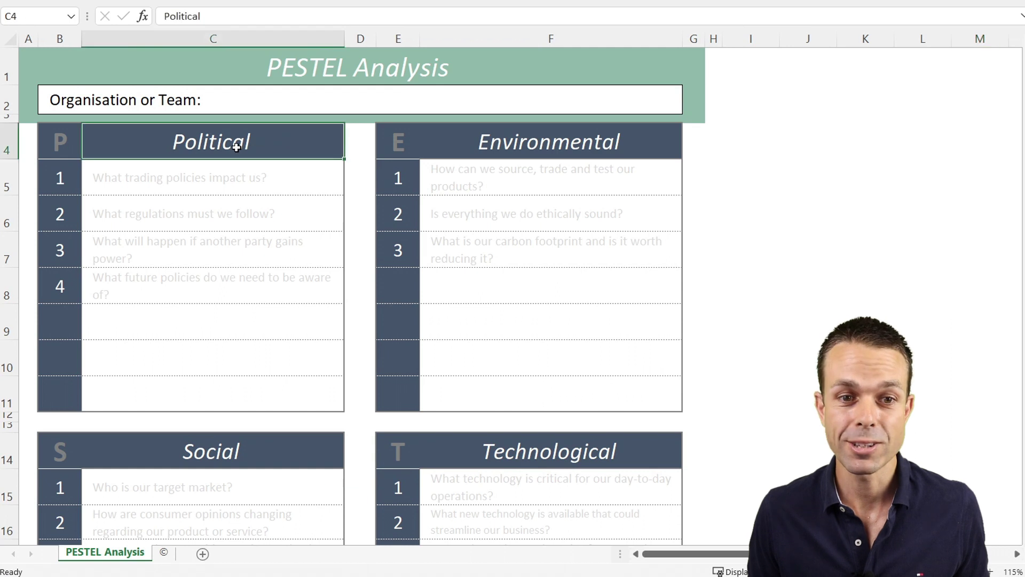
click(567, 140)
scroll(496, 245, down, 1)
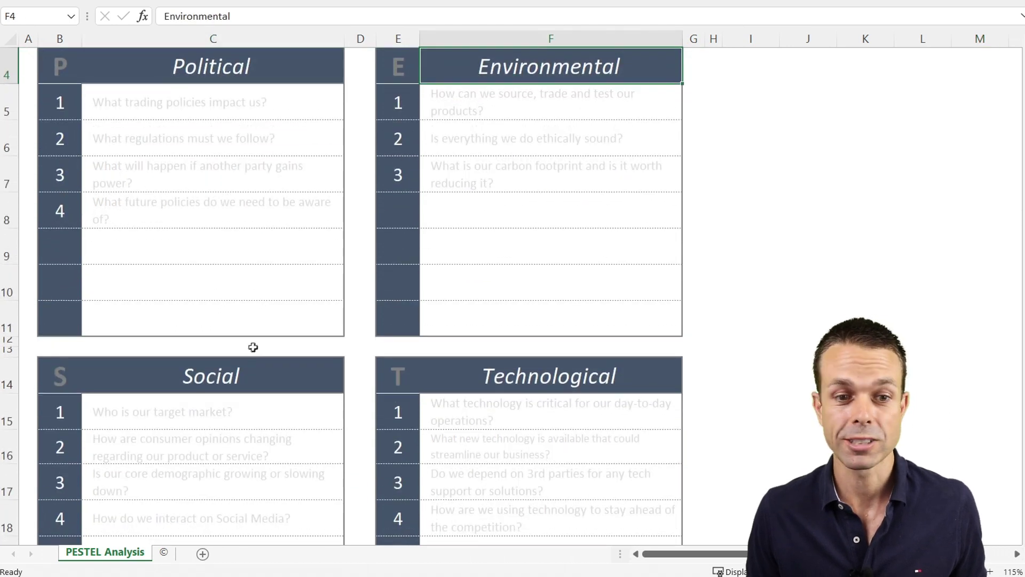
click(234, 370)
scroll(240, 369, down, 1)
click(513, 267)
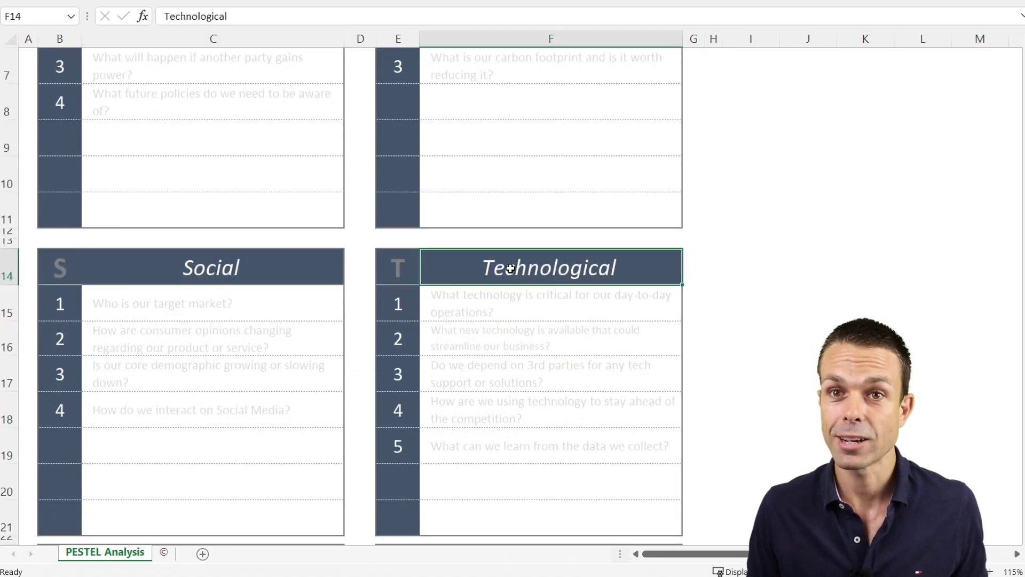
scroll(511, 268, down, 1)
scroll(510, 268, down, 1)
click(283, 281)
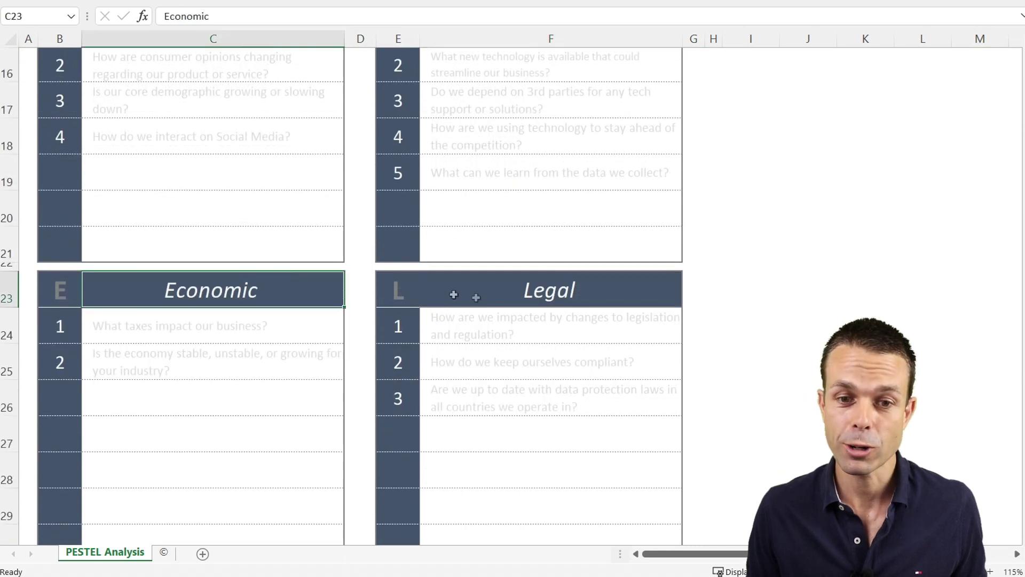
click(511, 297)
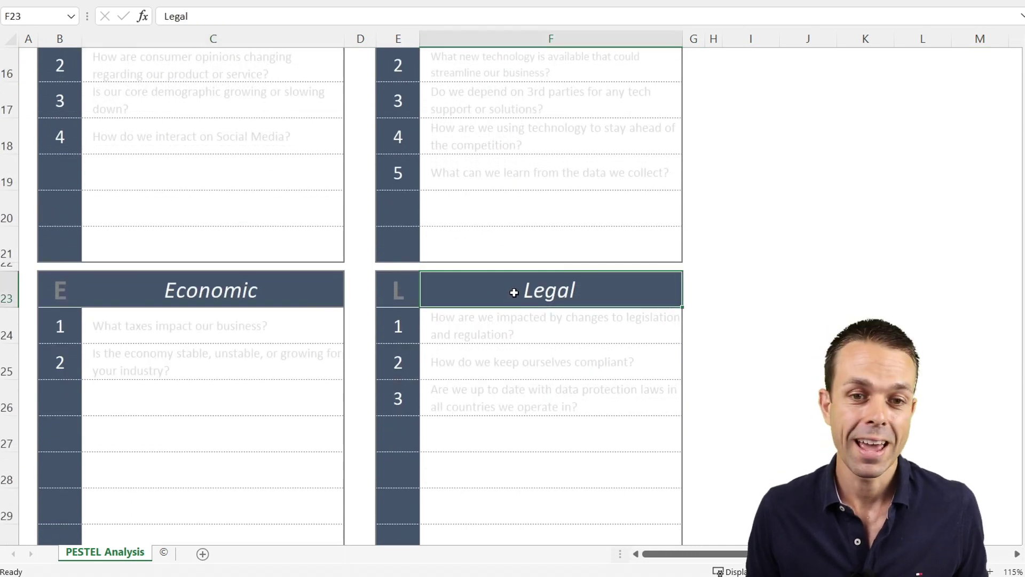
scroll(514, 292, up, 5)
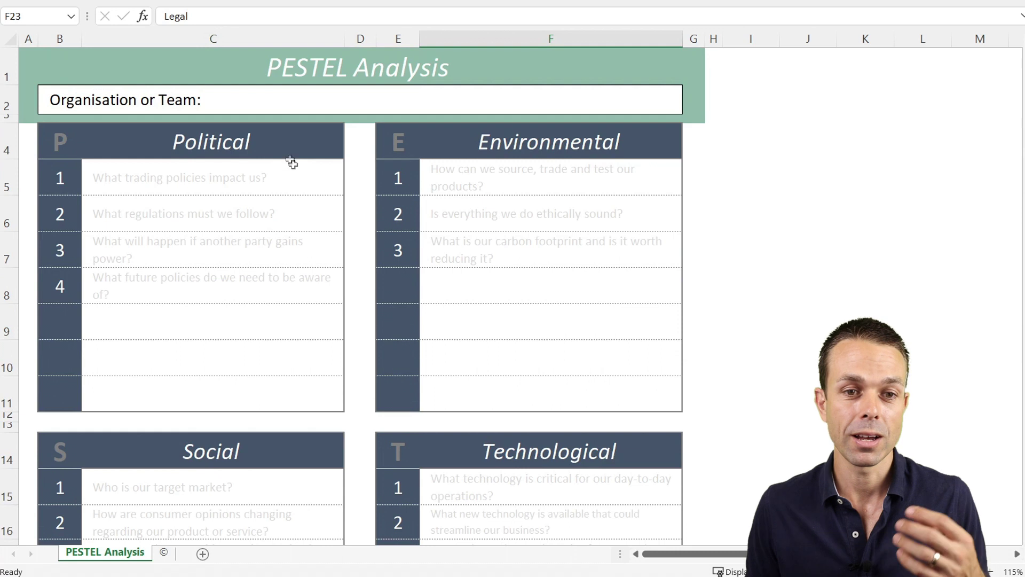
click(277, 142)
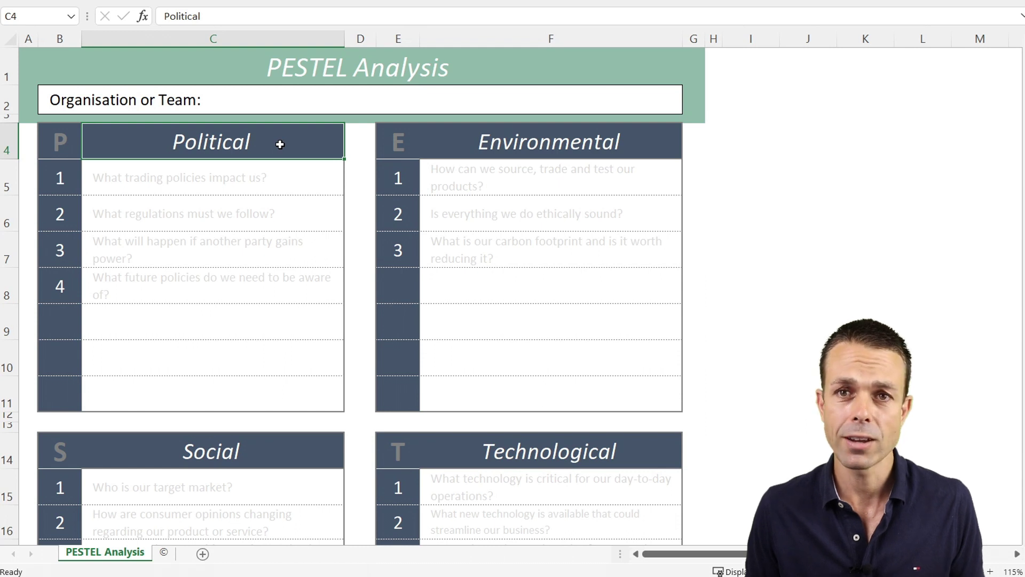
- Enter 'Create a new one' as action 3 in cell C35 of the Actions table
scroll(280, 144, down, 9)
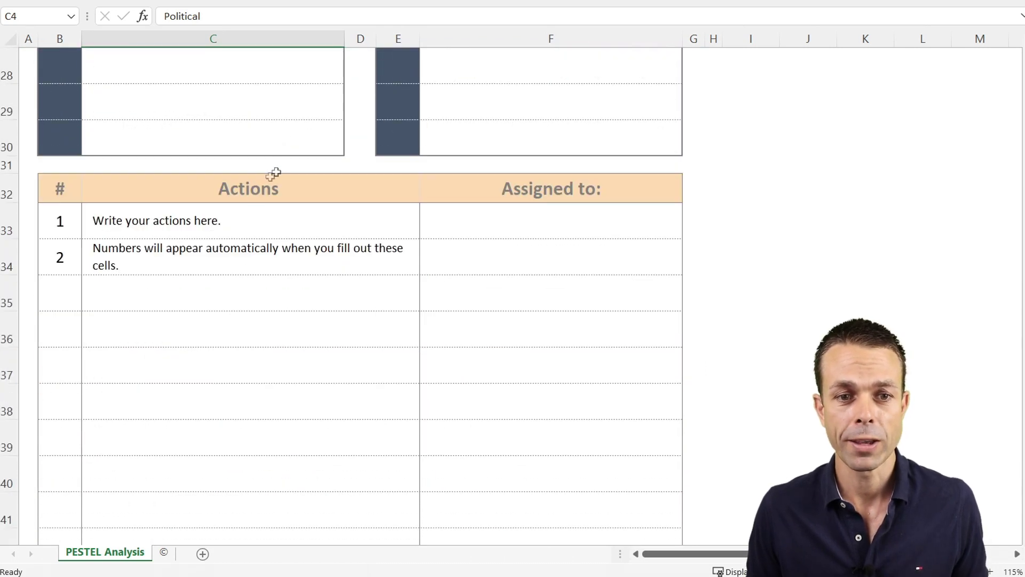
click(267, 187)
click(251, 299)
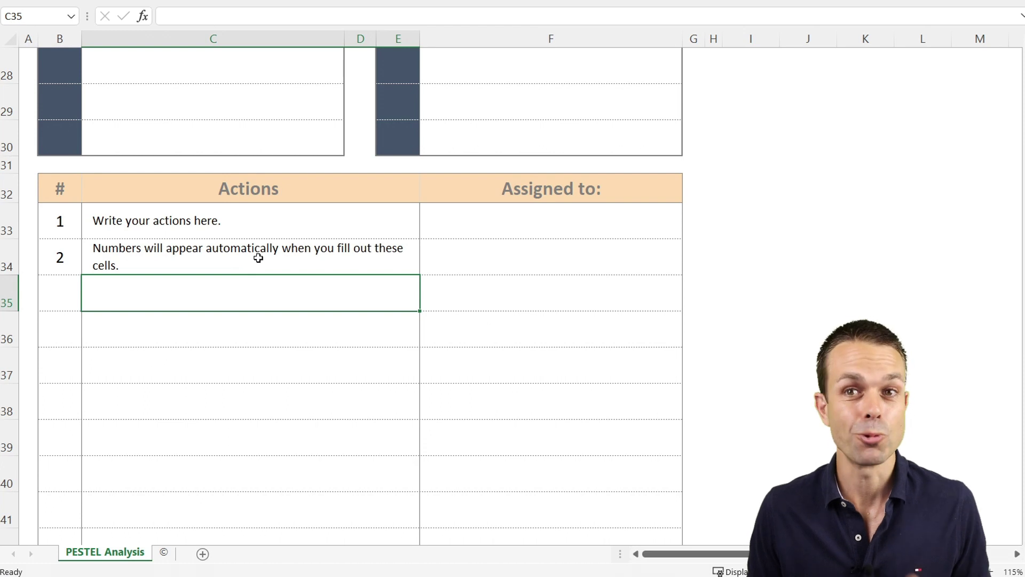
click(342, 194)
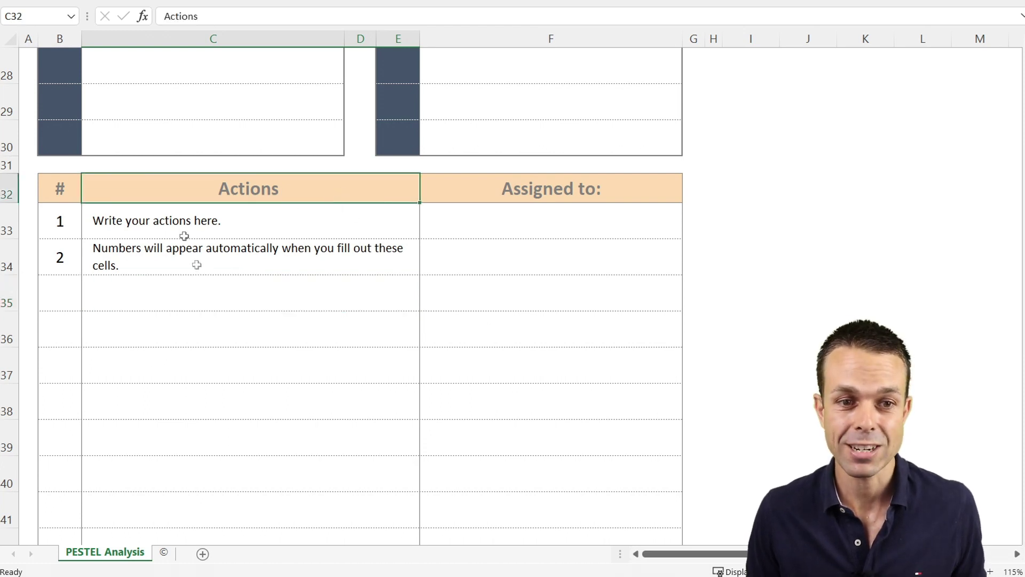
click(212, 285)
text(Create a new one)
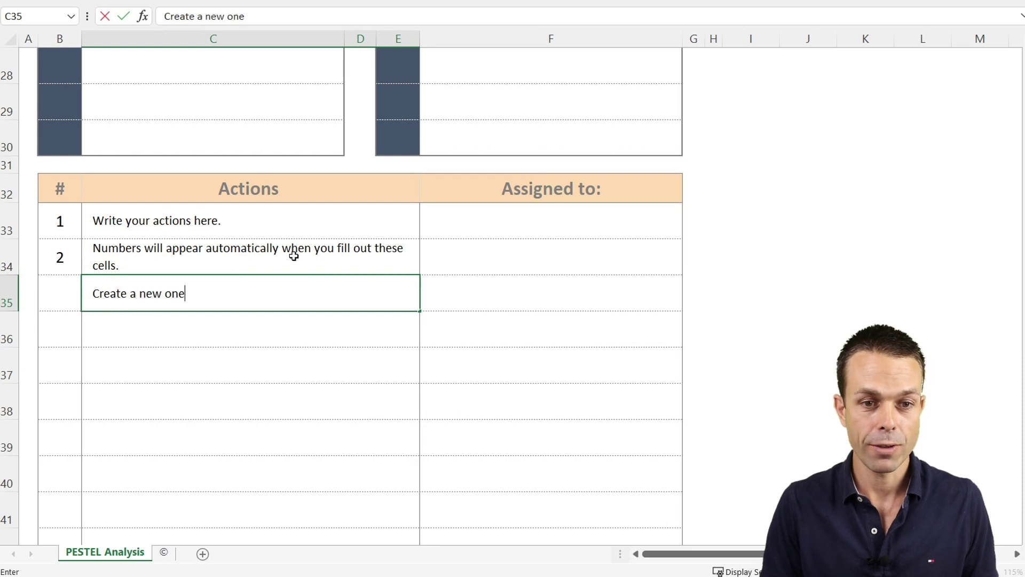
key(Return)
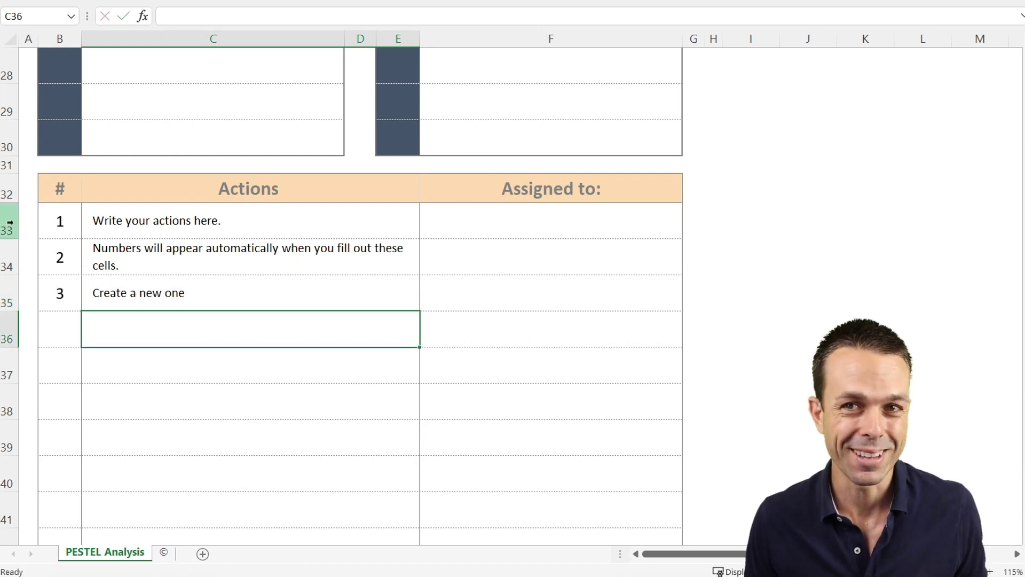
click(209, 304)
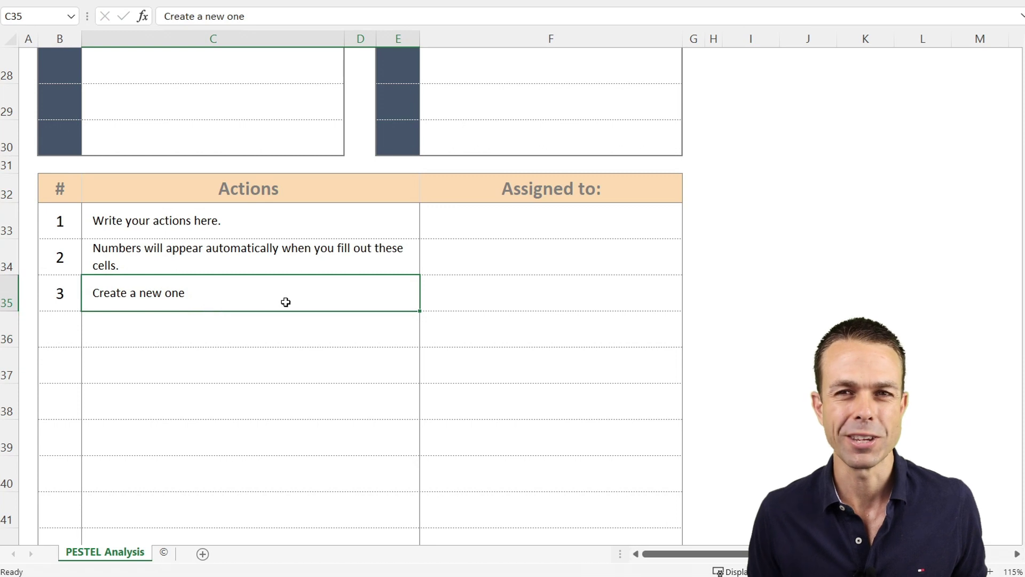
- Enter 'Ideas' in C9 as Political item 5, then select the four Political question cells
scroll(286, 303, up, 9)
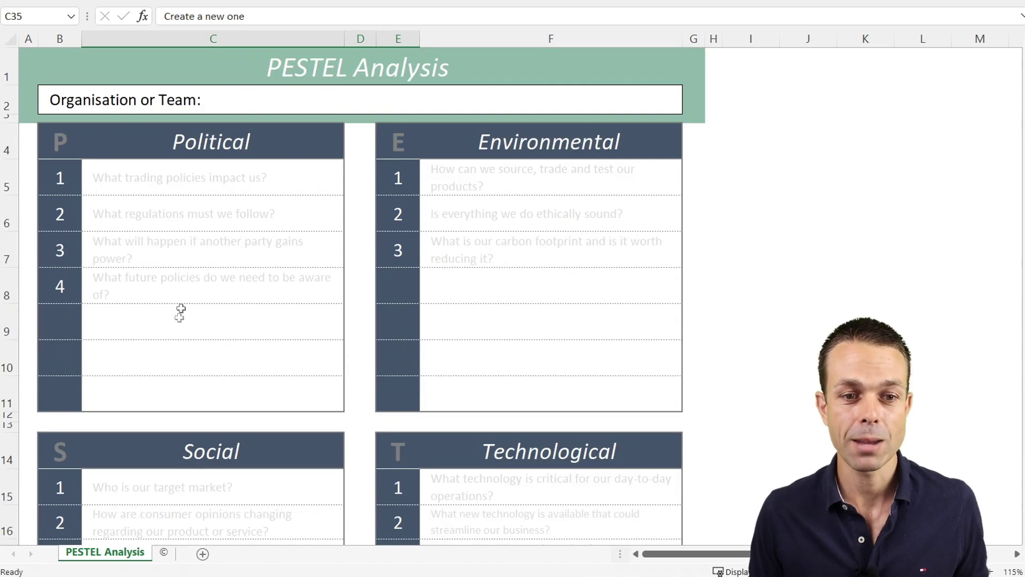
click(178, 320)
text(Ideas)
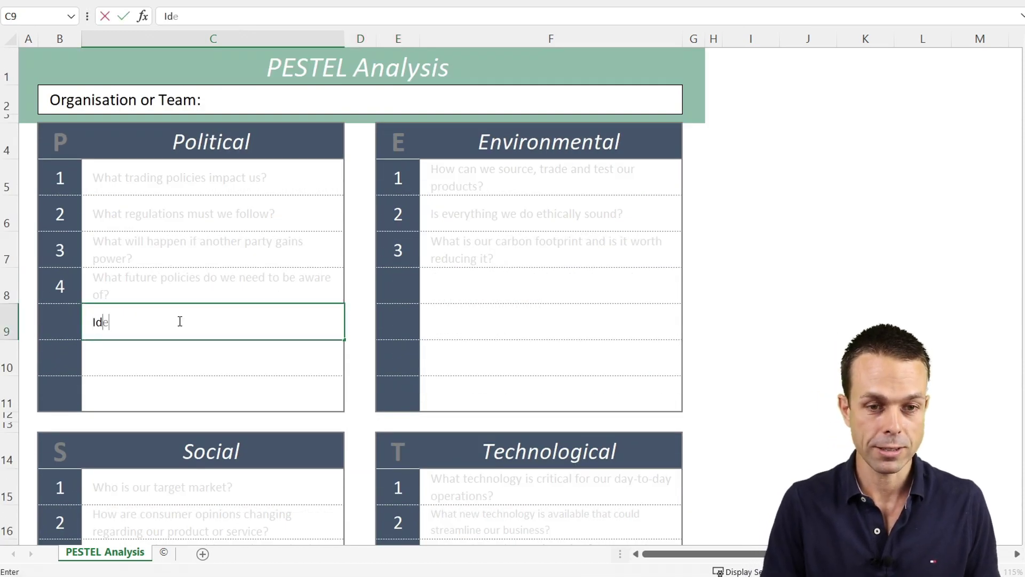
key(Return)
click(214, 324)
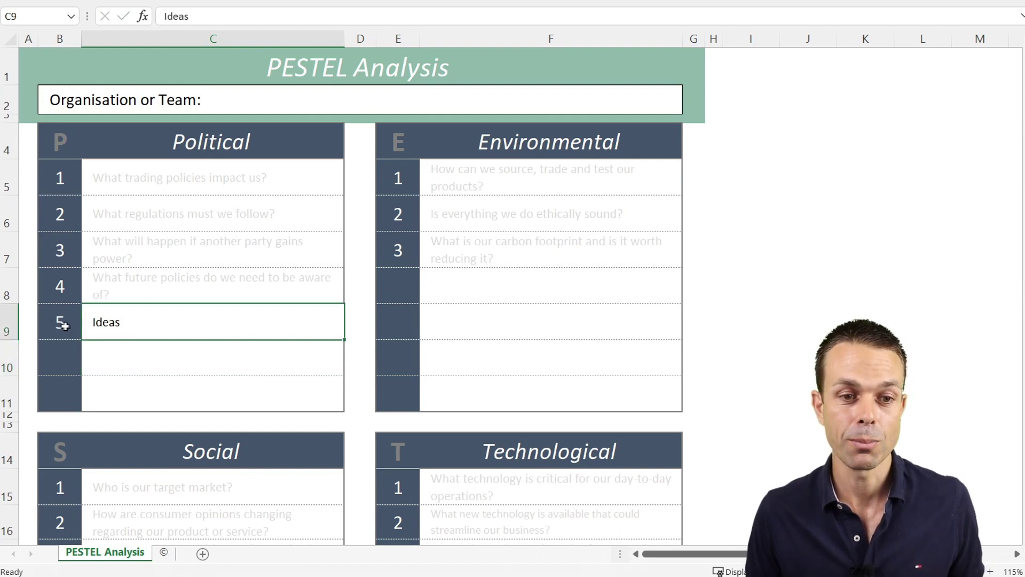
click(237, 177)
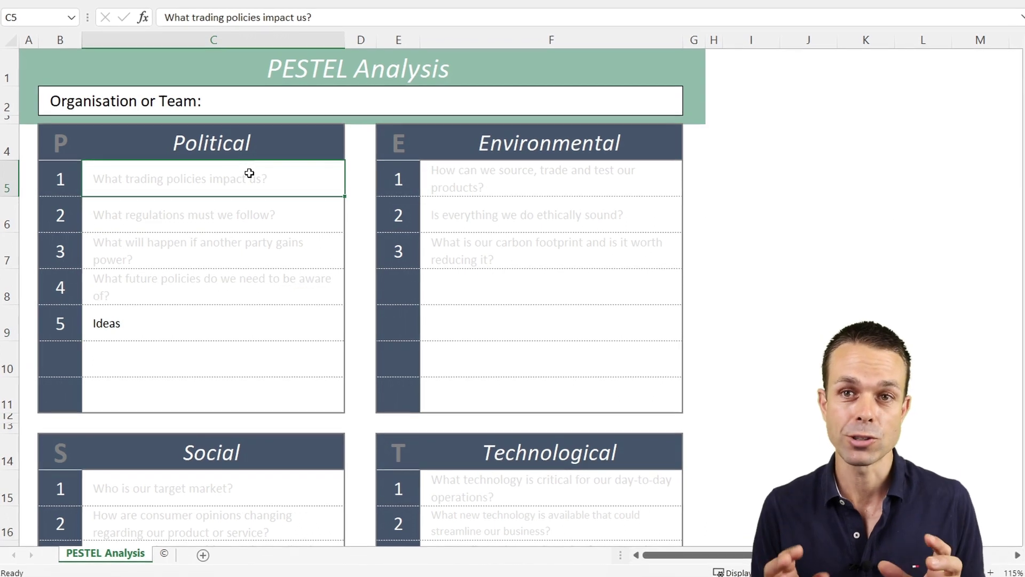
shift+click(288, 286)
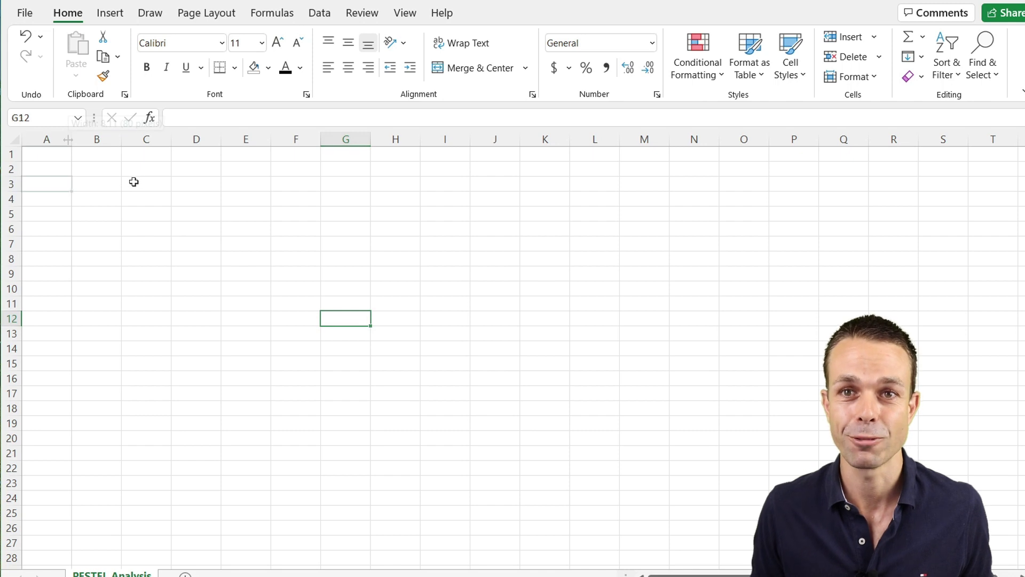
- Narrow column A to a thin margin and widen column B
drag(72, 139, 42, 139)
drag(118, 184, 88, 186)
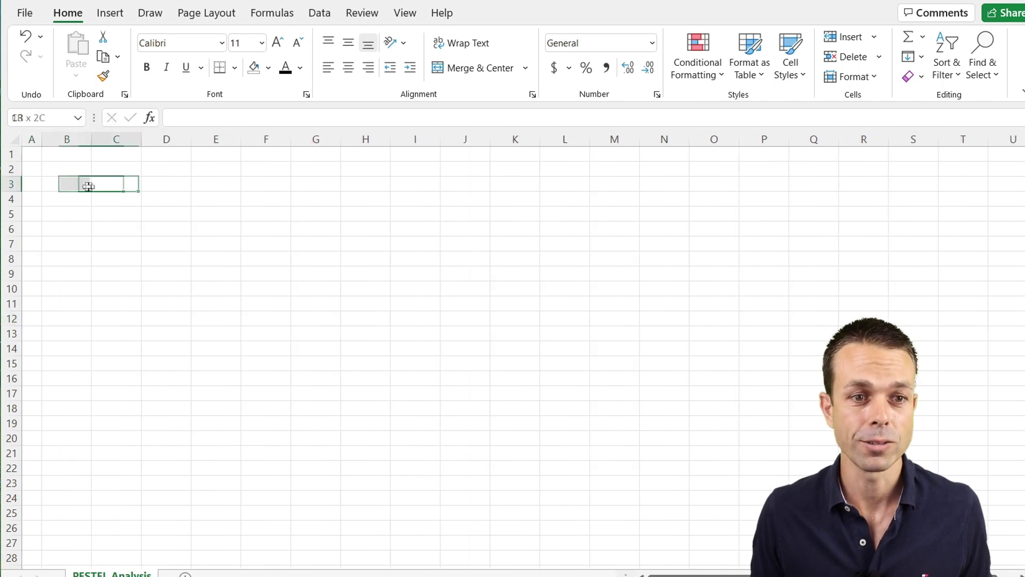
click(78, 138)
drag(92, 138, 102, 139)
- Set columns C and F to a width of 40
click(111, 139)
right_click(128, 140)
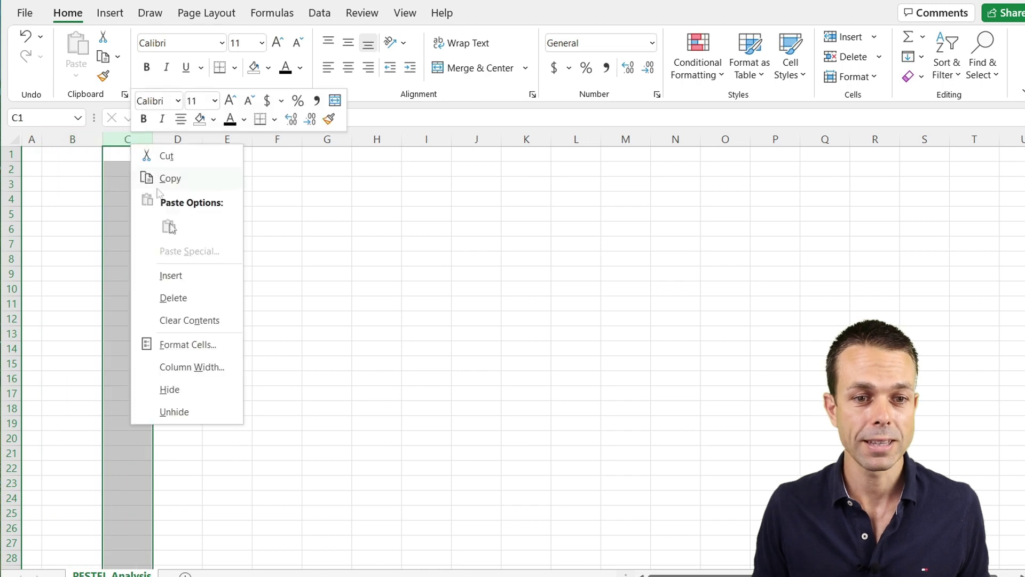
click(209, 369)
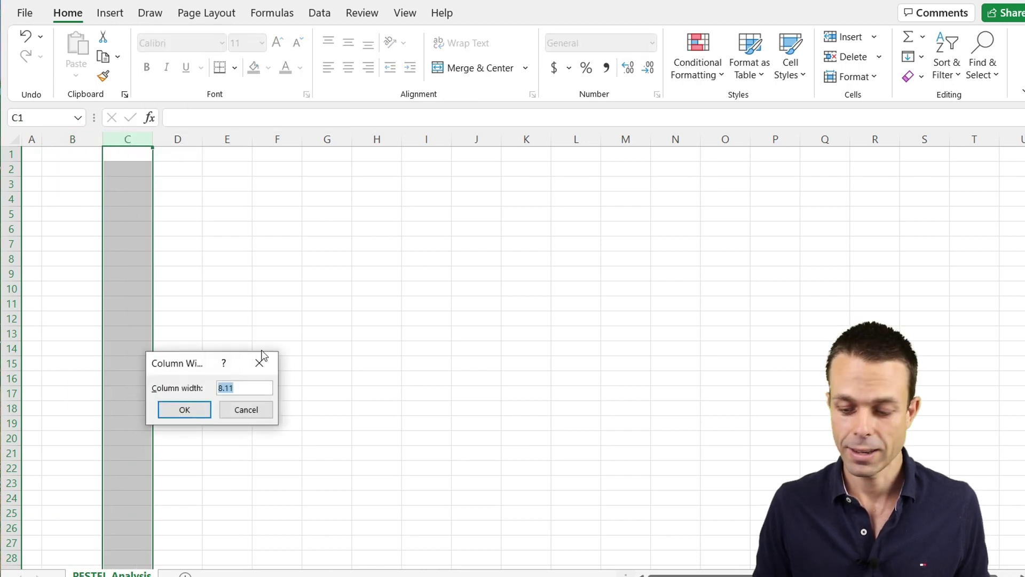
text(40)
key(Return)
right_click(443, 139)
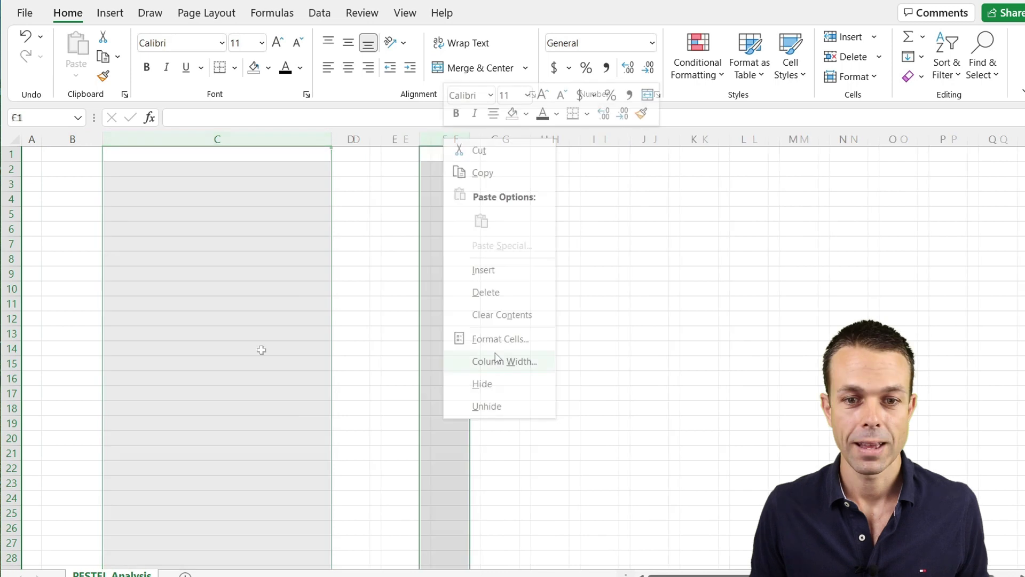
click(500, 358)
text(40)
key(Return)
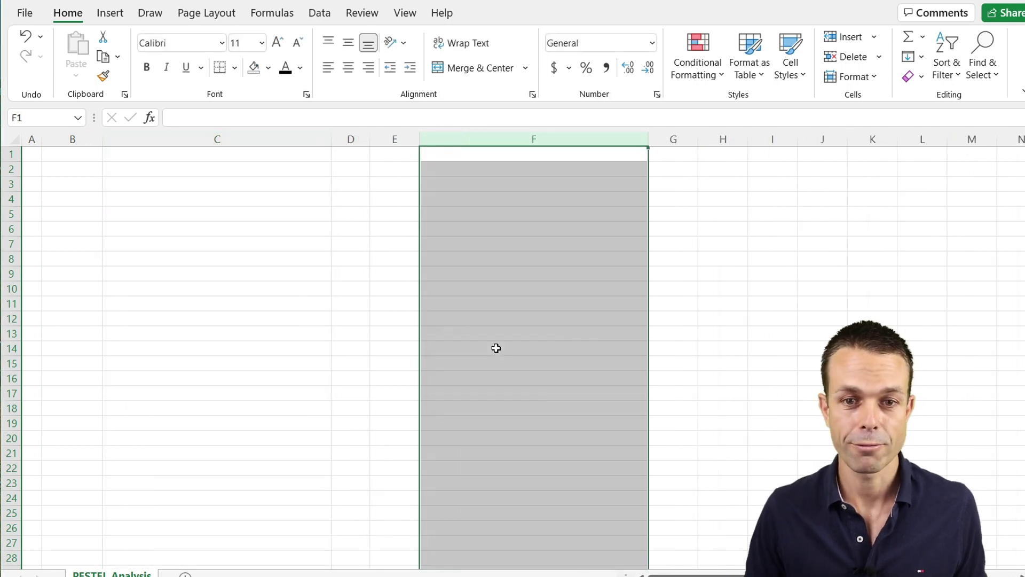
click(504, 375)
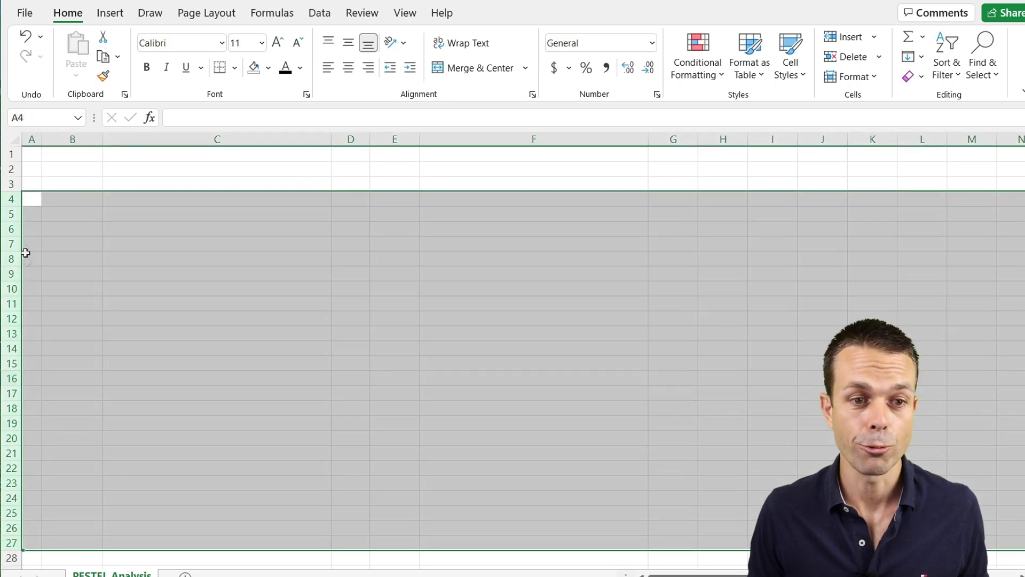
- Set rows 4–27 to a height of 30
right_click(17, 223)
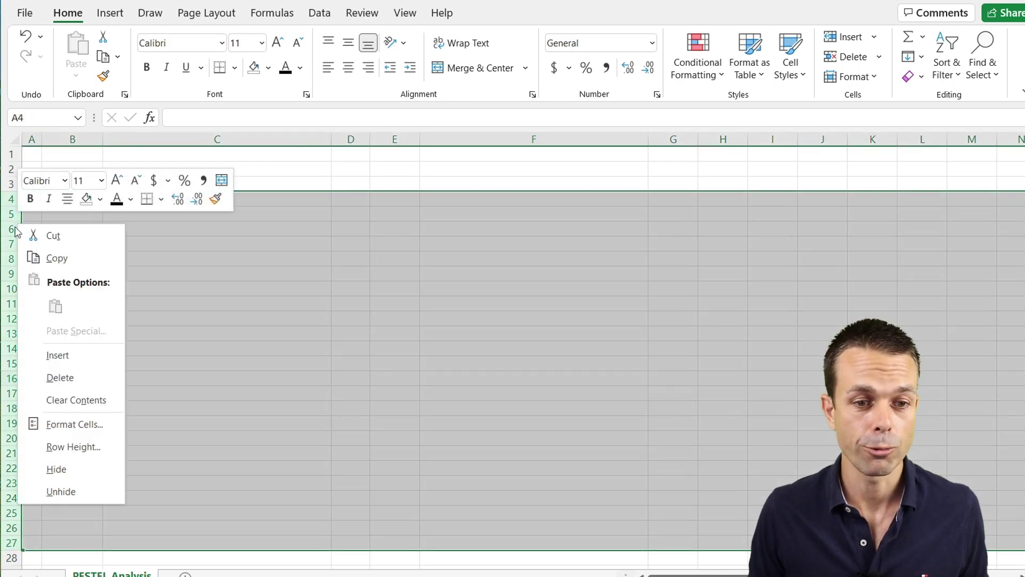
click(81, 452)
drag(89, 455, 172, 371)
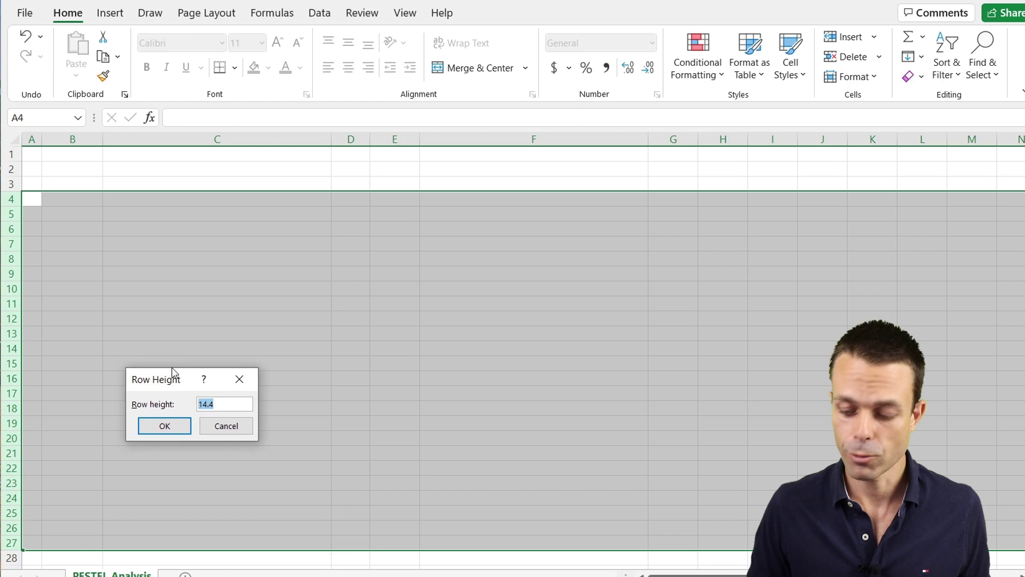
text(30)
key(Return)
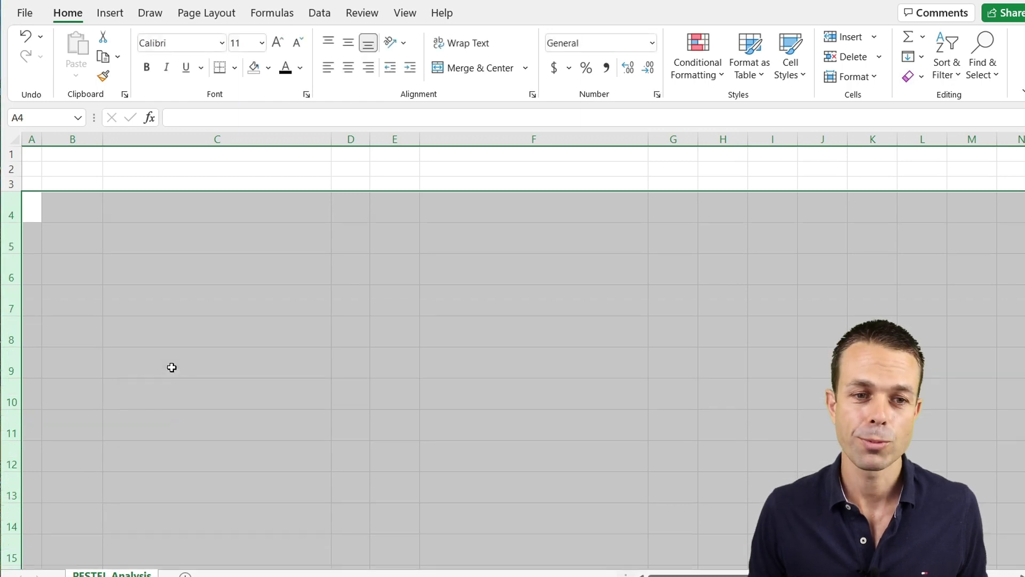
click(172, 367)
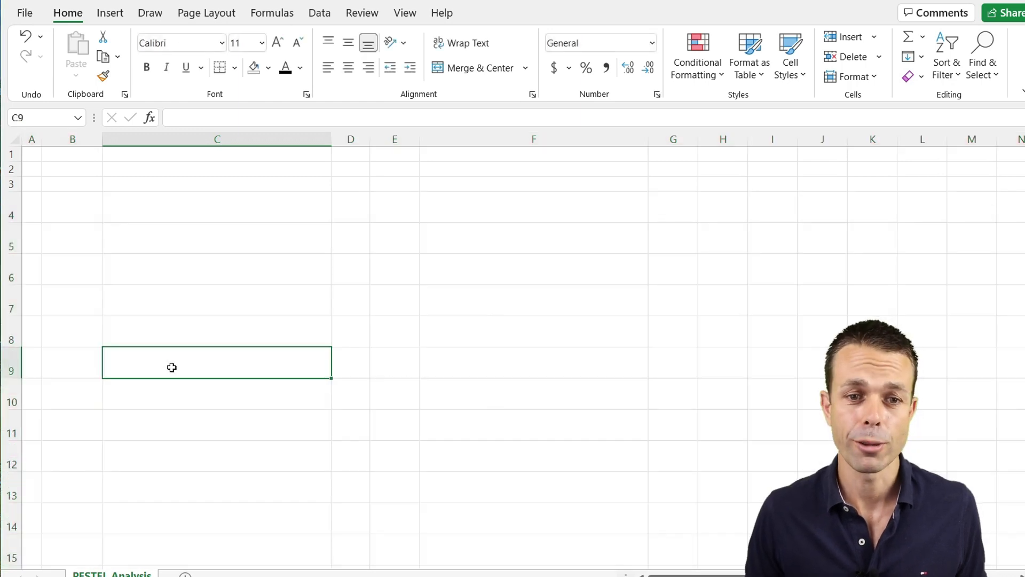
- Make row 1 taller and fill rows 1–3 across columns A to G green
click(276, 281)
drag(14, 162, 13, 184)
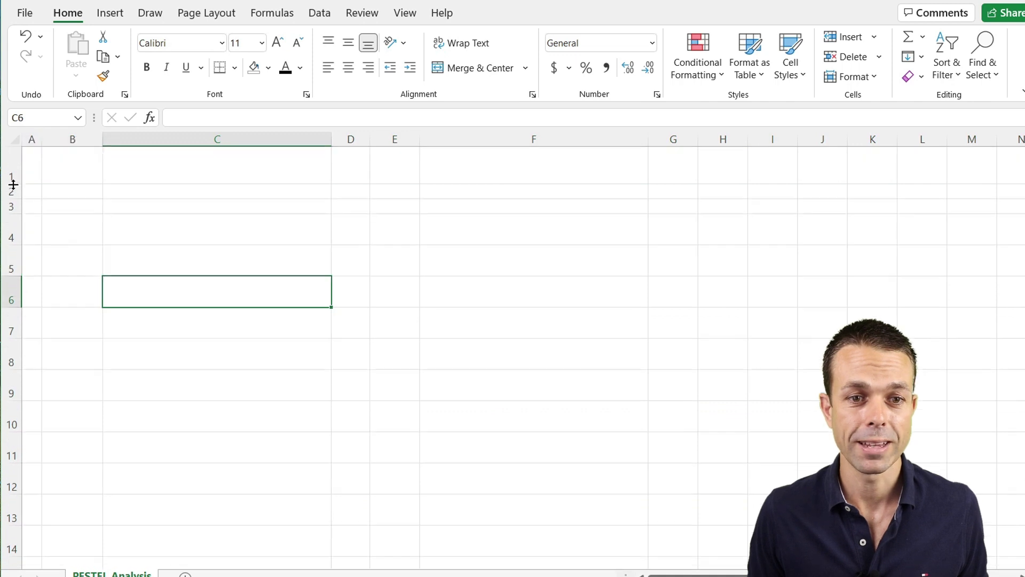
click(60, 164)
click(34, 155)
drag(697, 140, 667, 140)
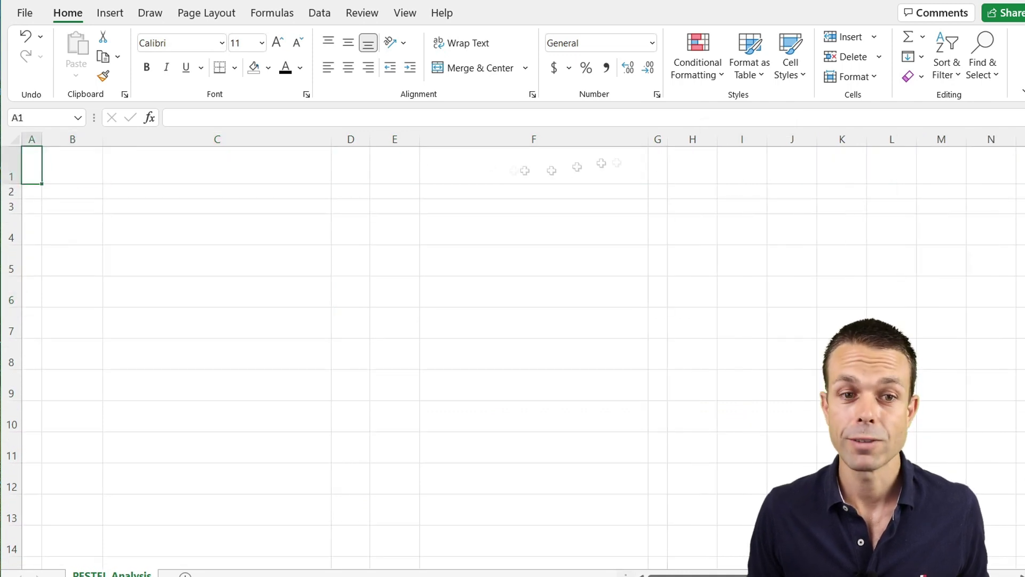
shift+click(654, 171)
click(268, 67)
click(251, 257)
drag(667, 183, 667, 214)
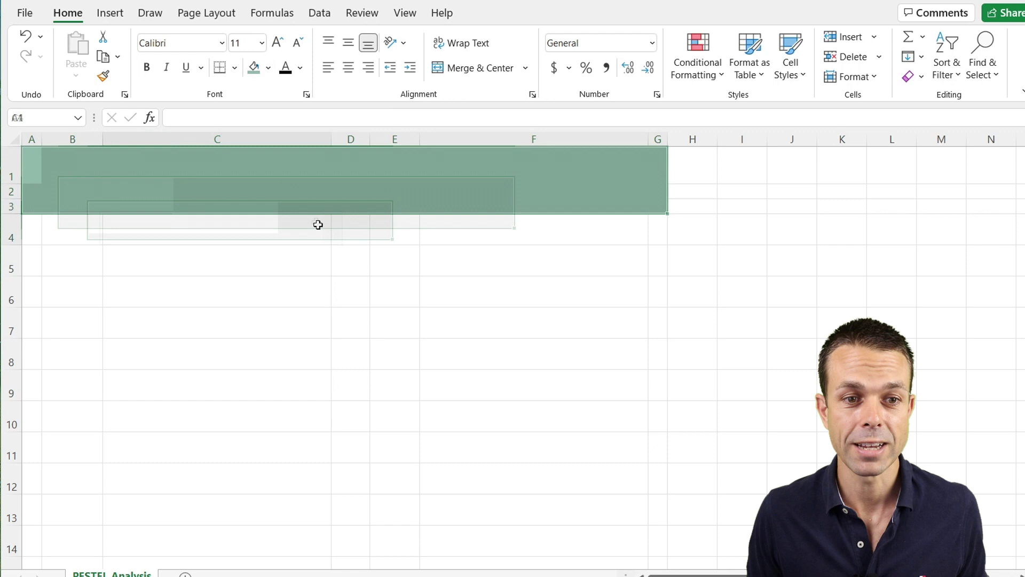
click(44, 164)
- Merge B1:F1 and add a vertically centred, enlarged, white italic 'PESTEL Analysis' title
drag(44, 164, 607, 165)
click(473, 68)
text(PESTEL ANALY)
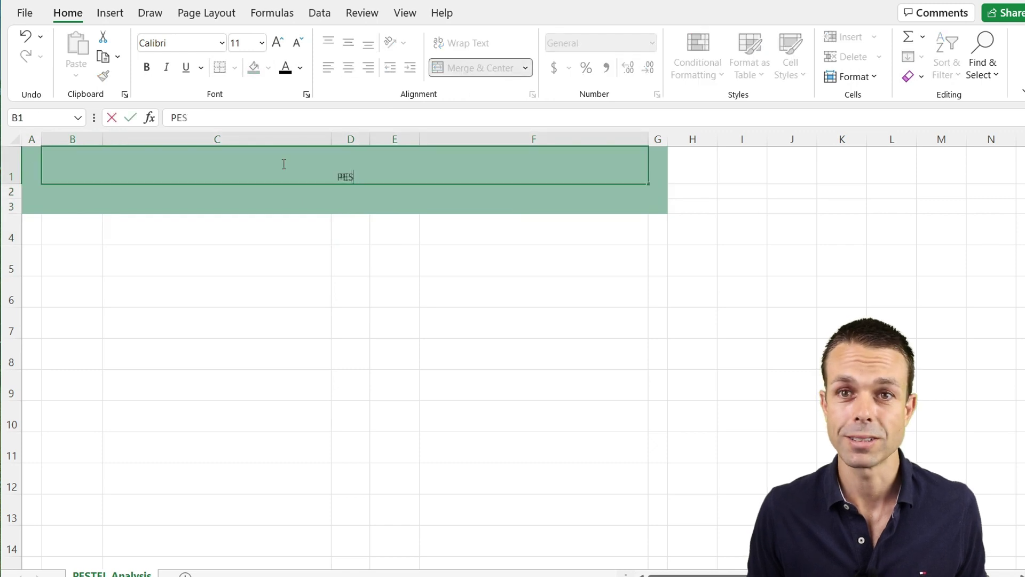
key(BackSpace)
key(BackSpace)
key(BackSpace)
key(BackSpace)
key(BackSpace)
text(Analysis)
key(Return)
click(281, 162)
click(348, 43)
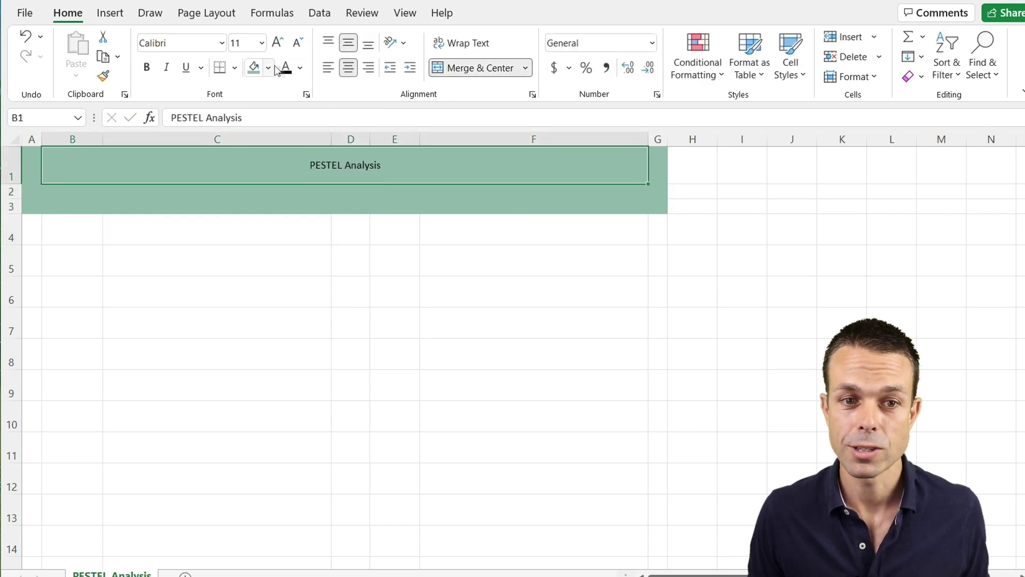
click(300, 68)
click(286, 102)
click(277, 43)
key(ctrl+i)
key(ctrl+b)
click(277, 42)
key(ctrl+b)
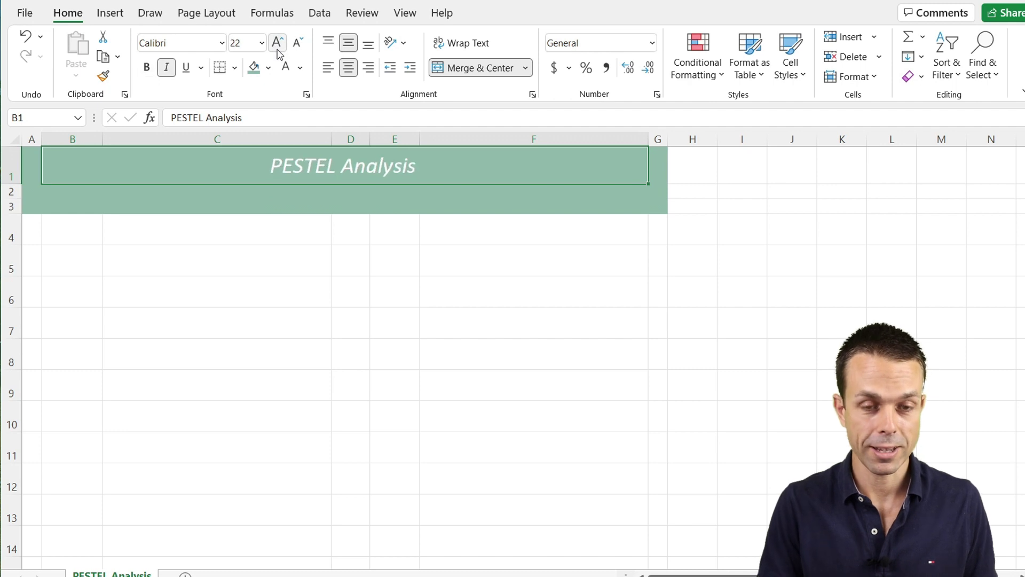
- Heighten row 2, then merge B2:F2 into a white-filled box with an outline border
click(80, 205)
drag(17, 198, 16, 208)
click(64, 200)
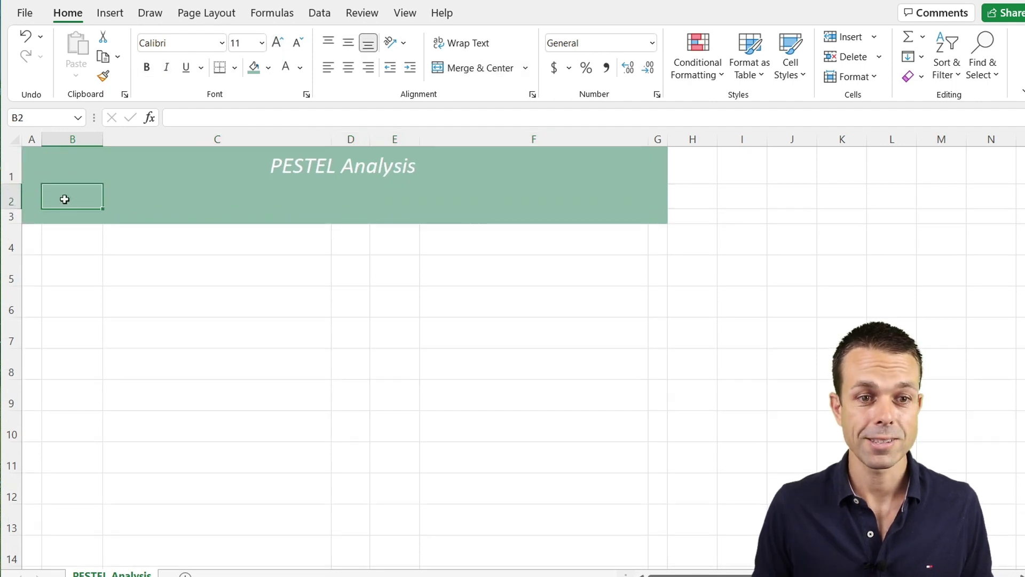
shift+click(638, 197)
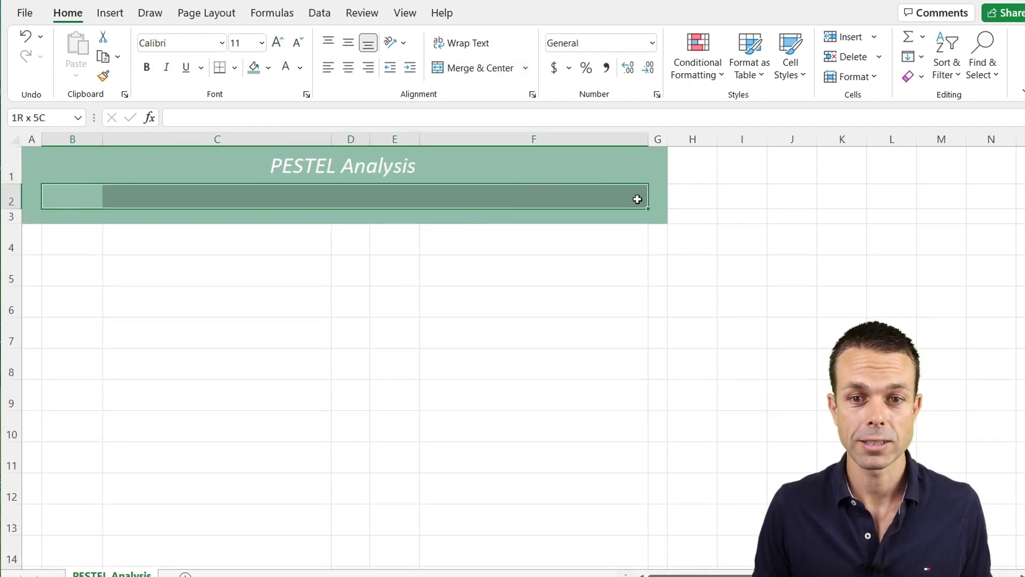
click(499, 70)
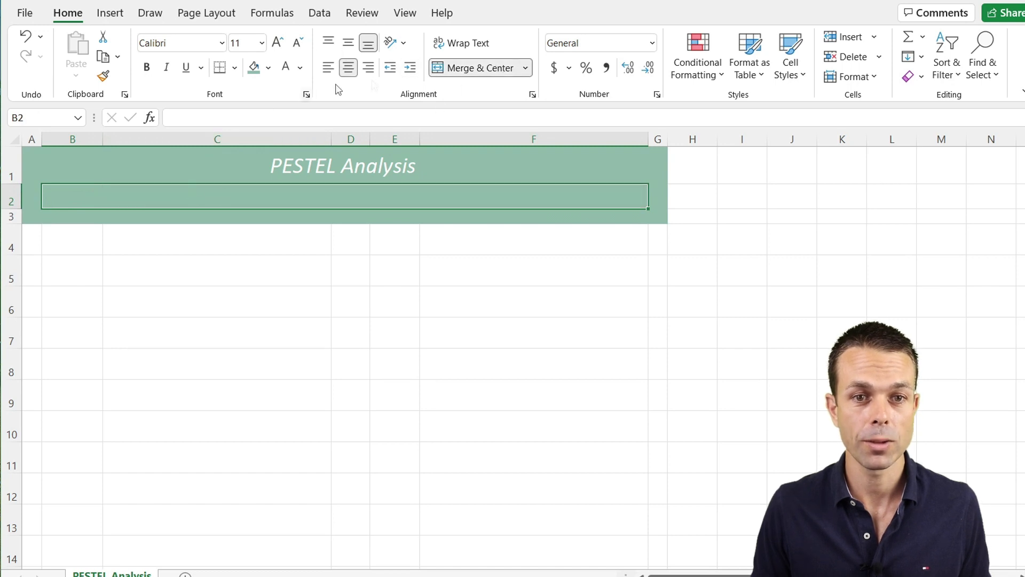
click(270, 75)
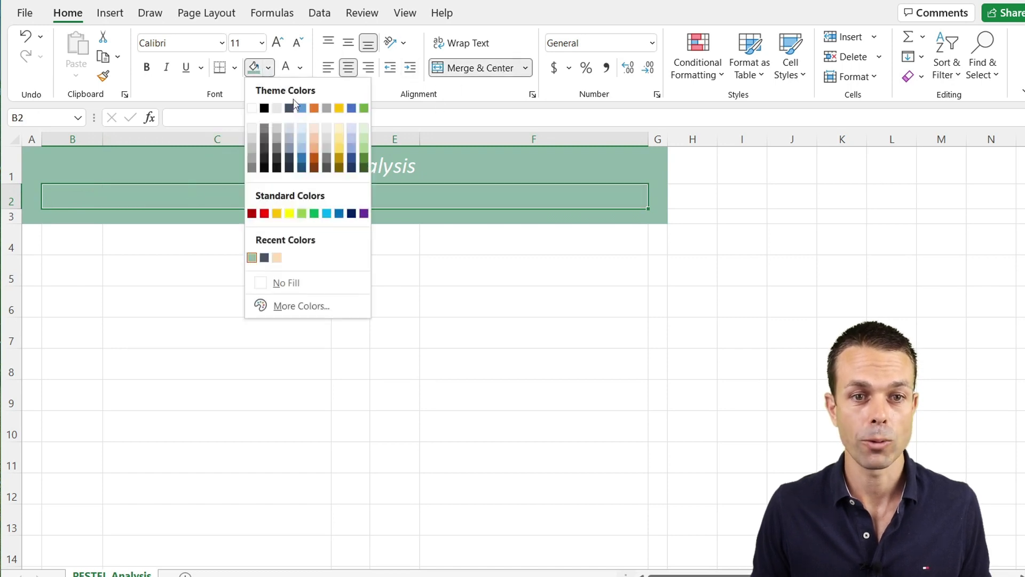
click(253, 106)
click(235, 67)
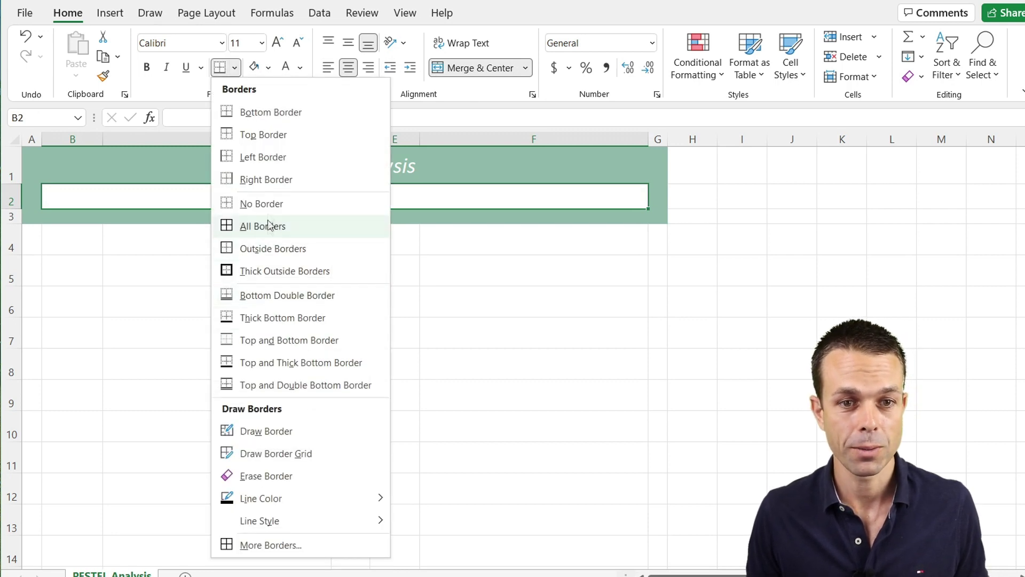
click(270, 243)
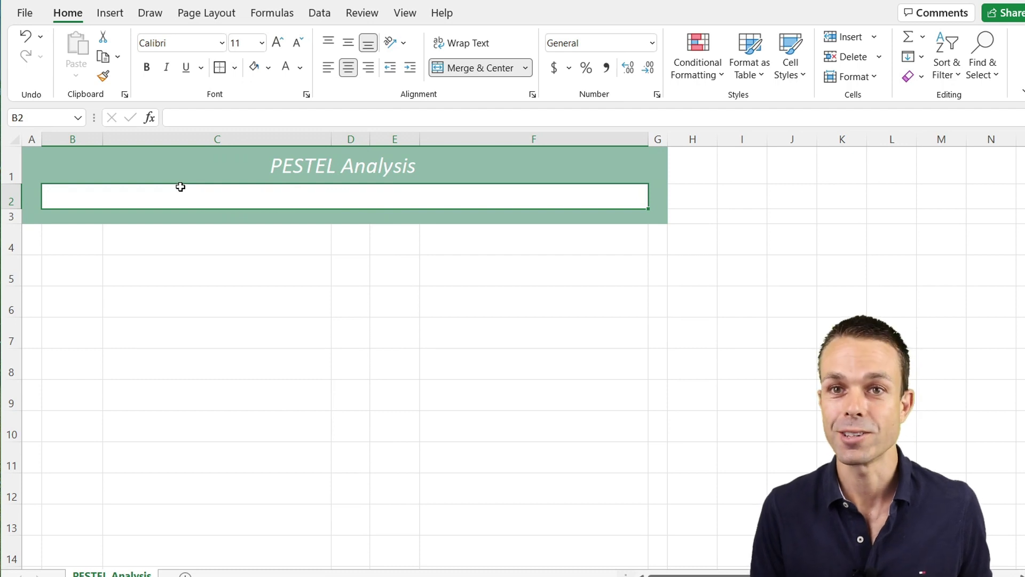
- Add the label 'Organisation or Team:' in B2, left-aligned, indented, vertically centred and slightly enlarged
text(Organisation or Team:)
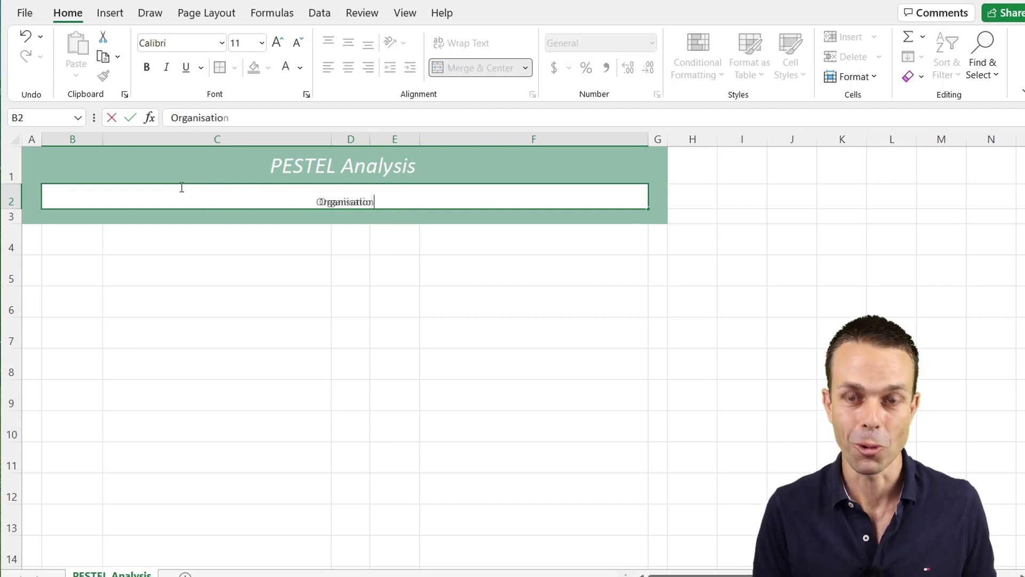
click(247, 261)
click(299, 197)
click(354, 44)
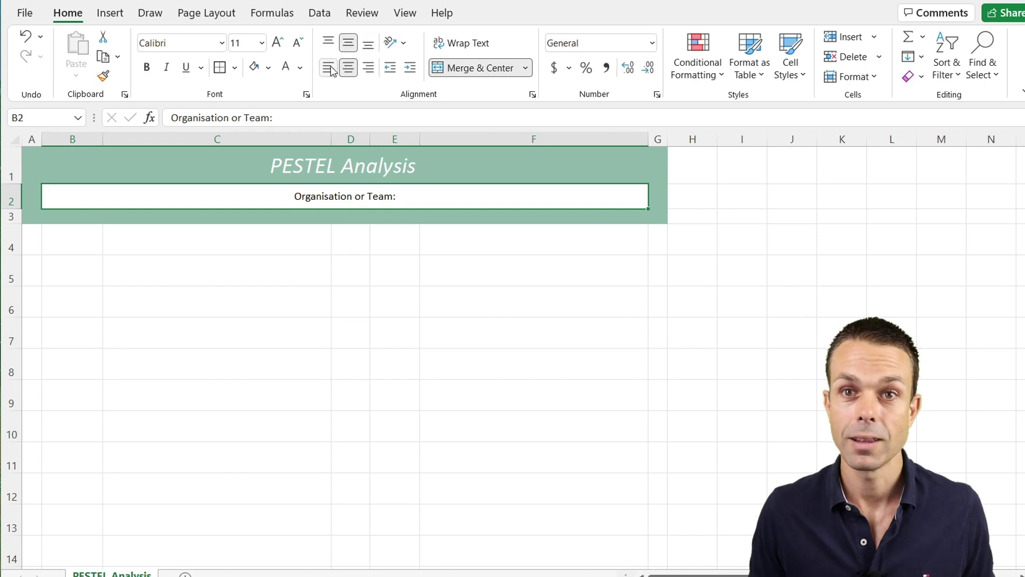
click(328, 68)
click(410, 68)
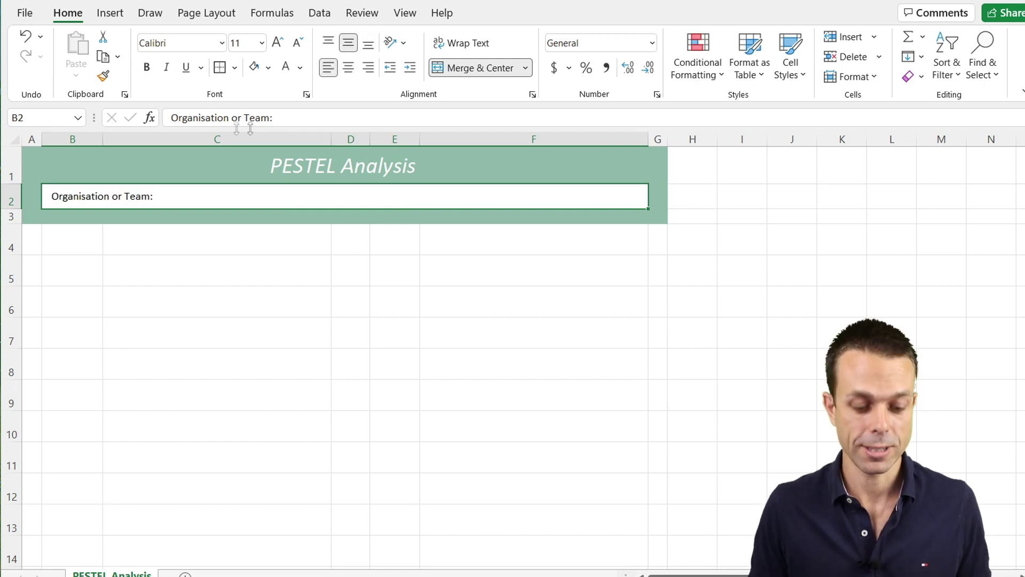
click(277, 42)
click(277, 42)
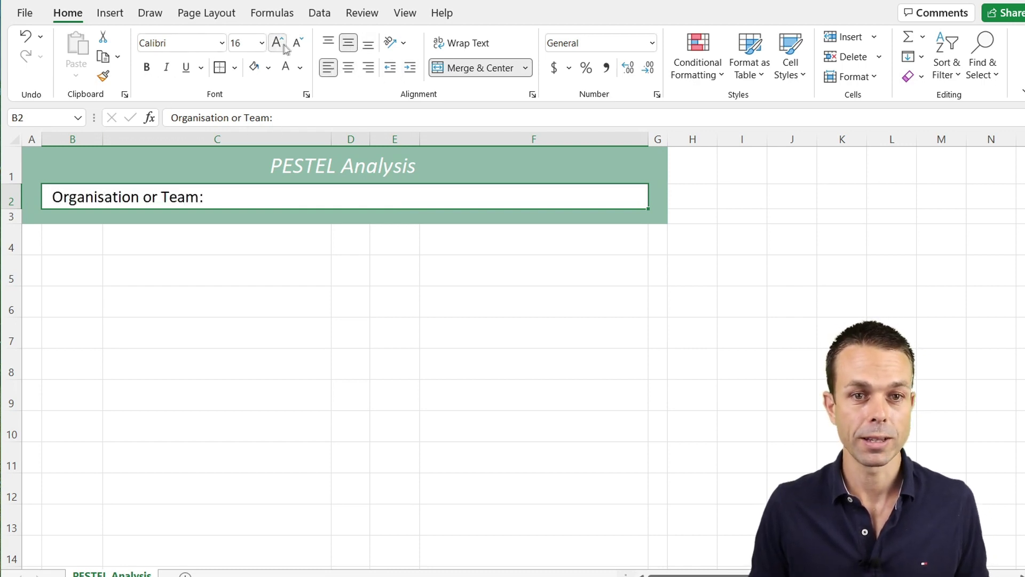
click(297, 43)
click(130, 259)
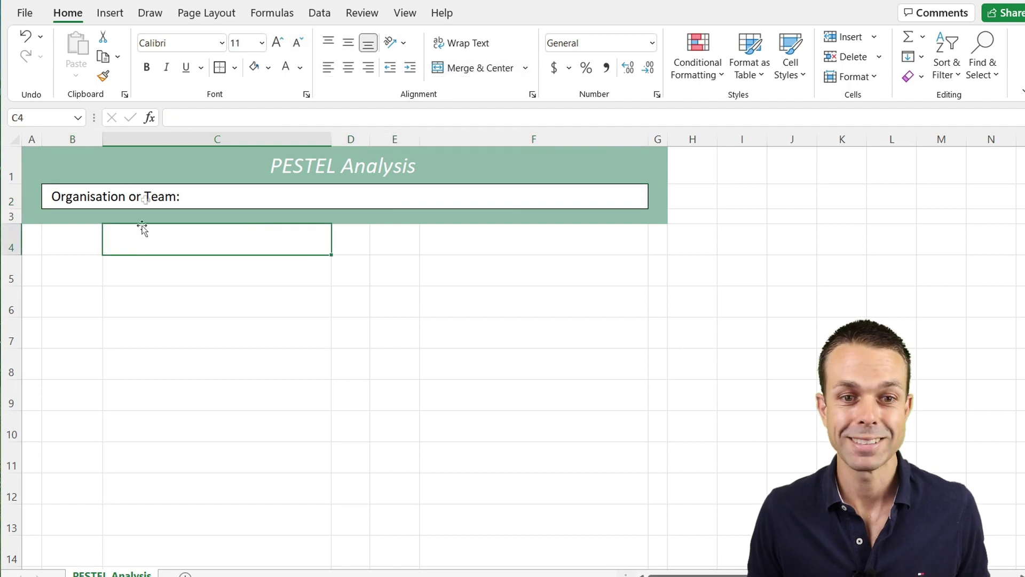
click(59, 237)
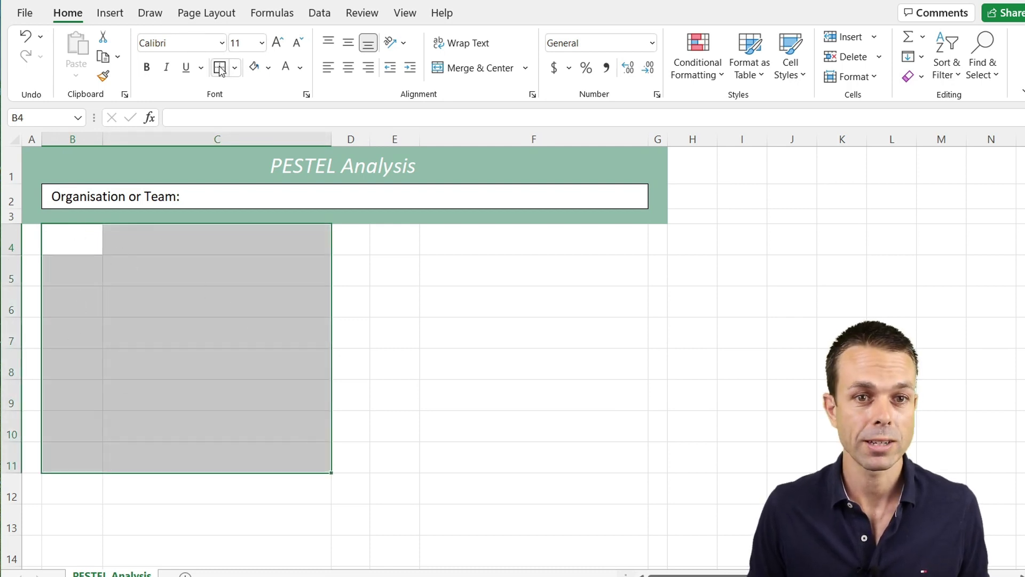
- Put a thick outline border around B4:C11
click(235, 68)
click(263, 272)
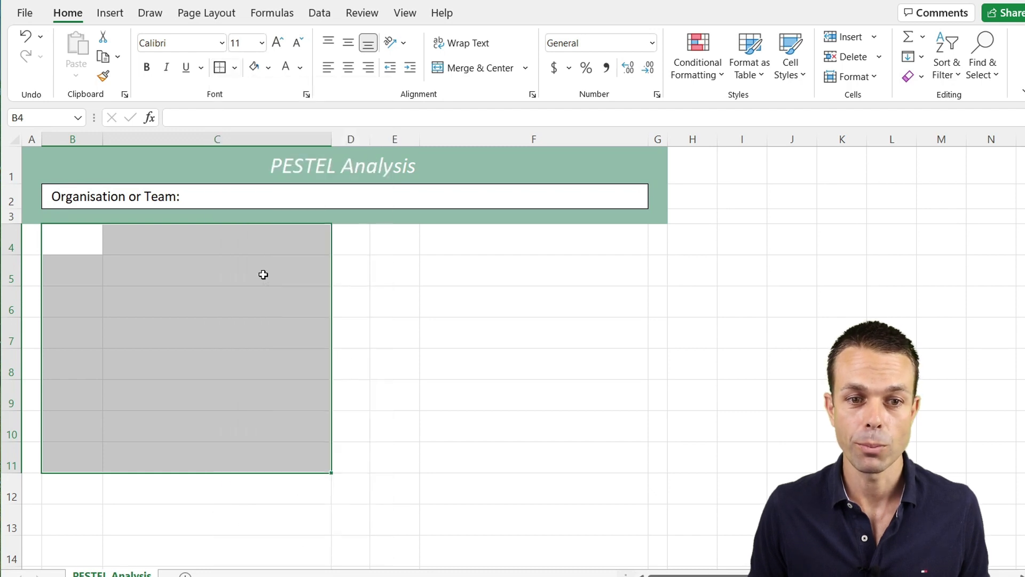
click(250, 306)
click(72, 241)
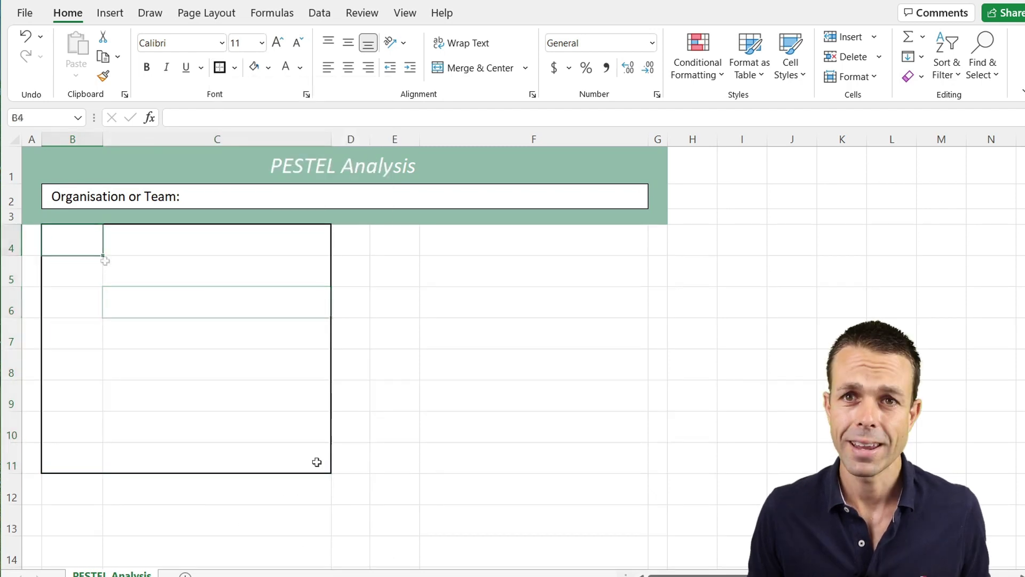
shift+click(316, 460)
- In Format Cells, give B4:C11 a grey outline and dotted lines between the rows
click(235, 68)
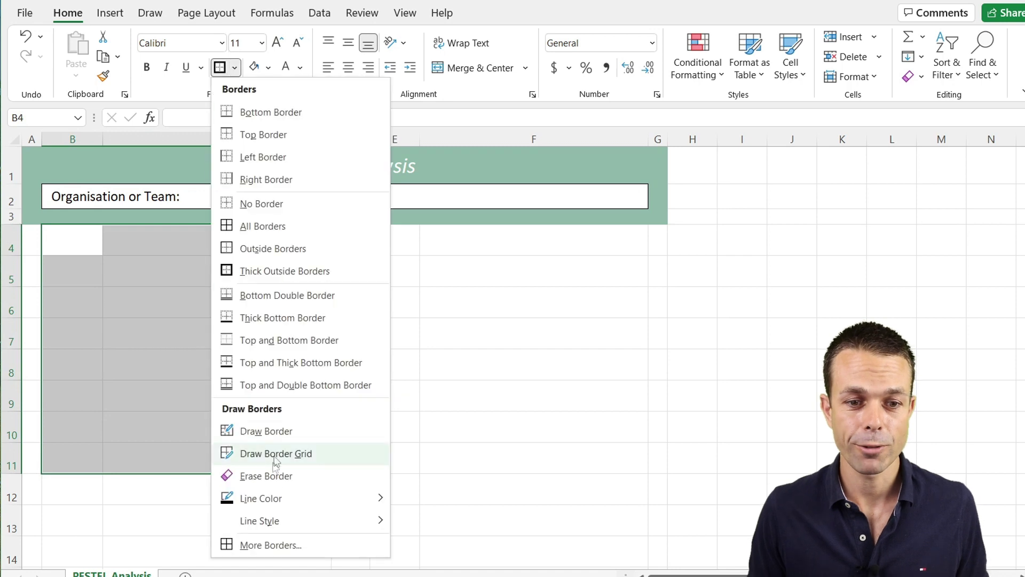
click(284, 547)
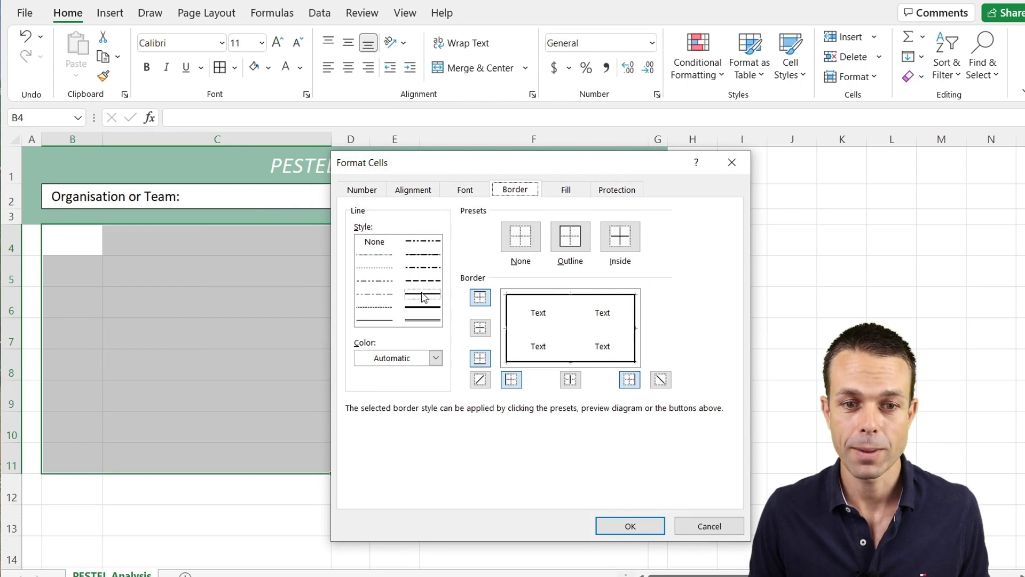
click(432, 358)
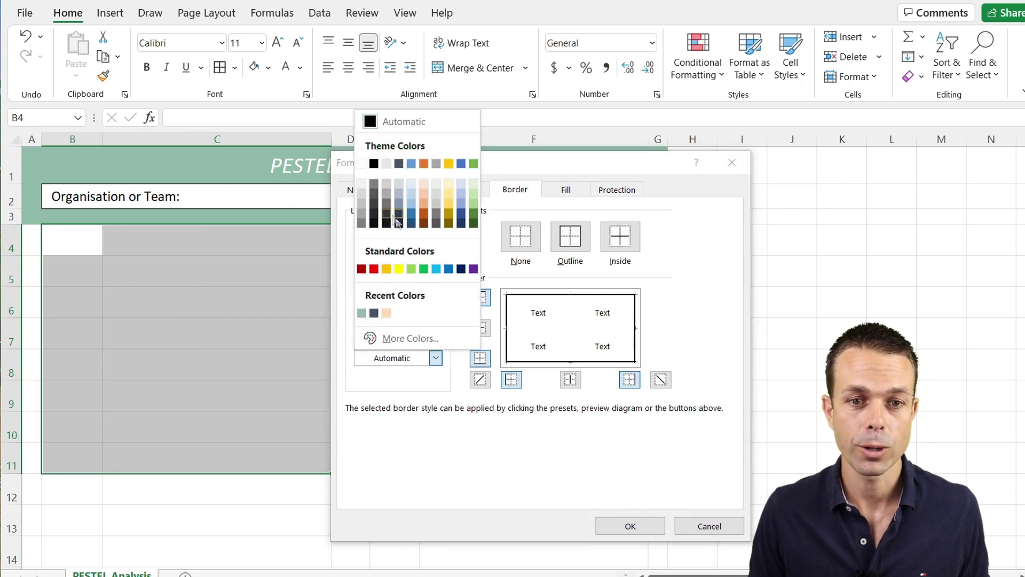
click(371, 189)
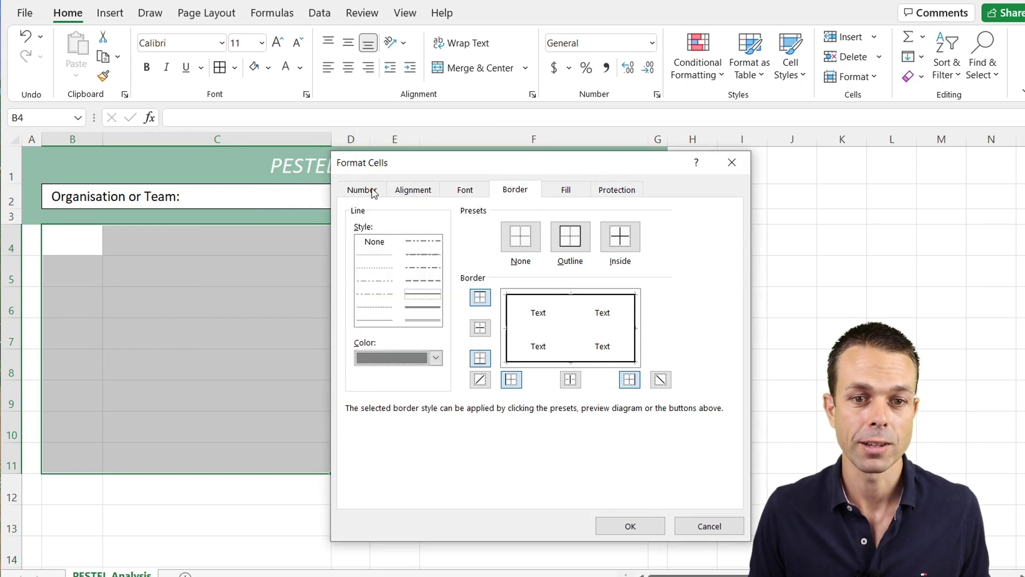
click(545, 295)
click(636, 323)
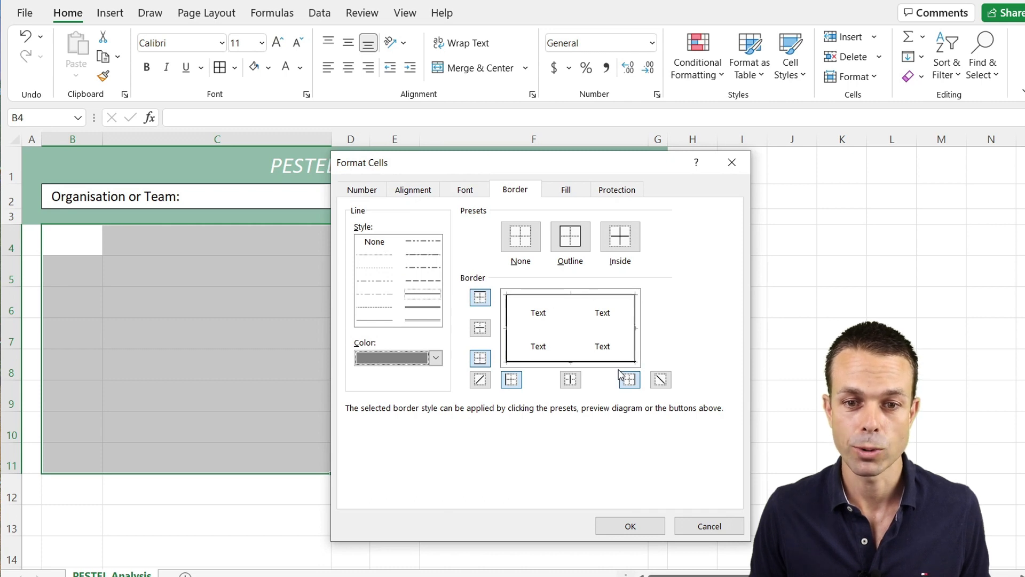
click(614, 362)
click(508, 323)
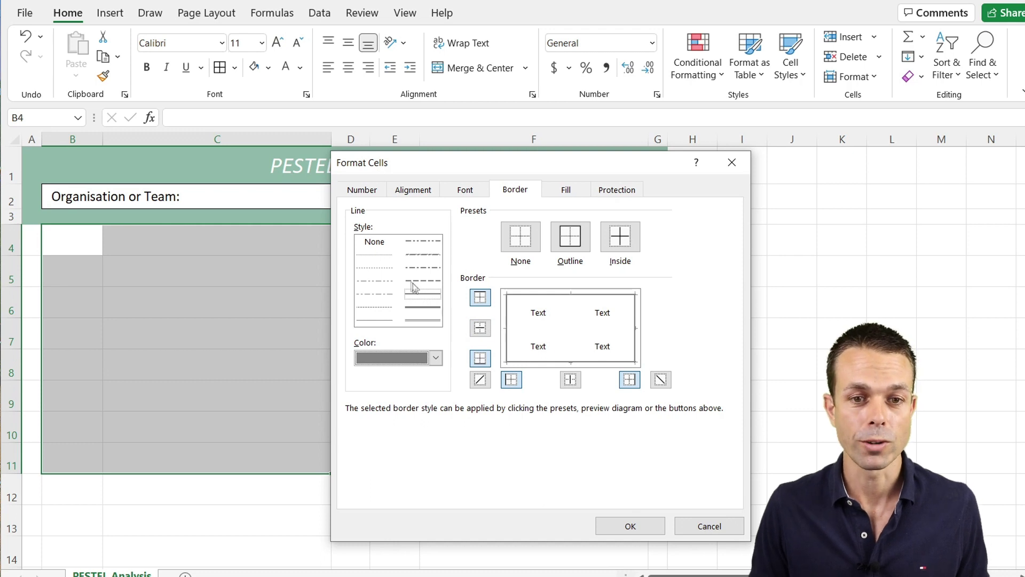
click(374, 267)
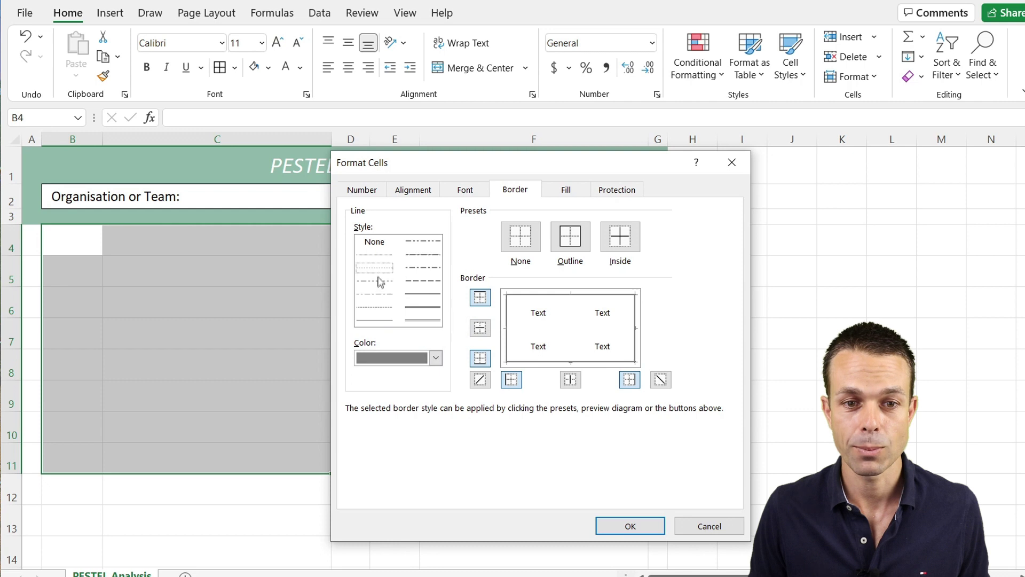
click(551, 334)
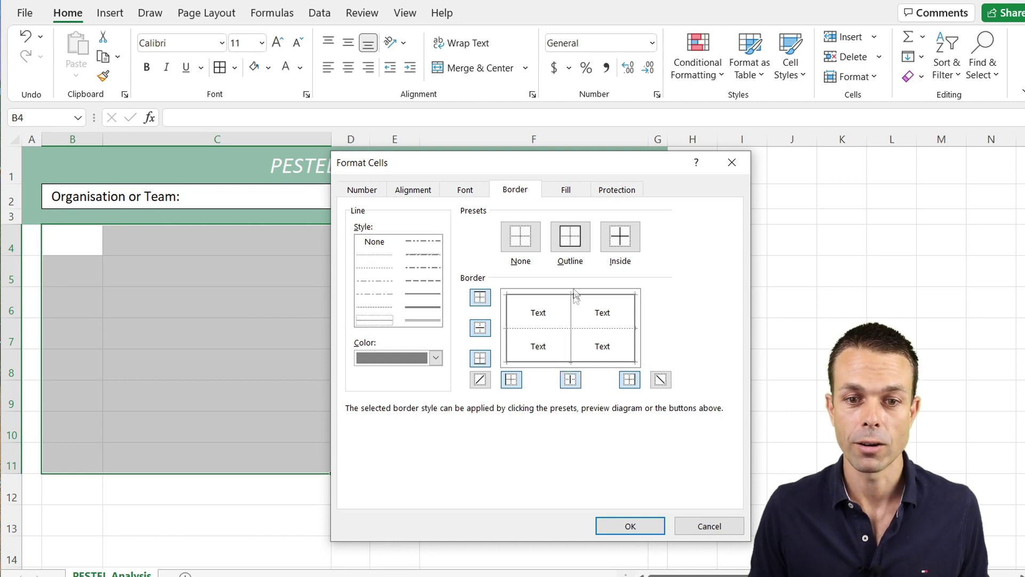
click(630, 525)
click(202, 305)
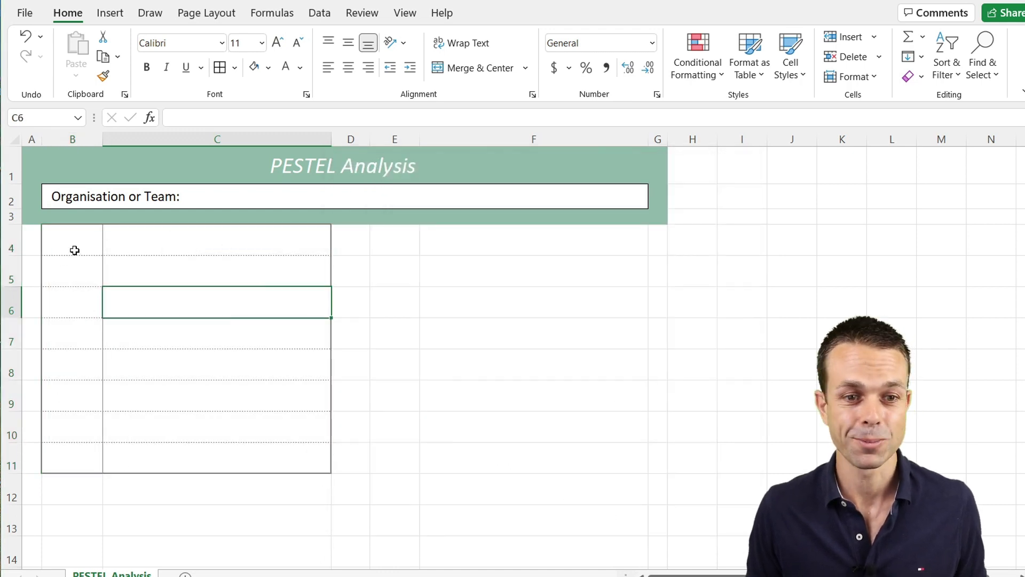
- Apply the border settings to the B4:C4 heading row so it gets a solid underline
drag(74, 250, 214, 246)
key(ctrl+1)
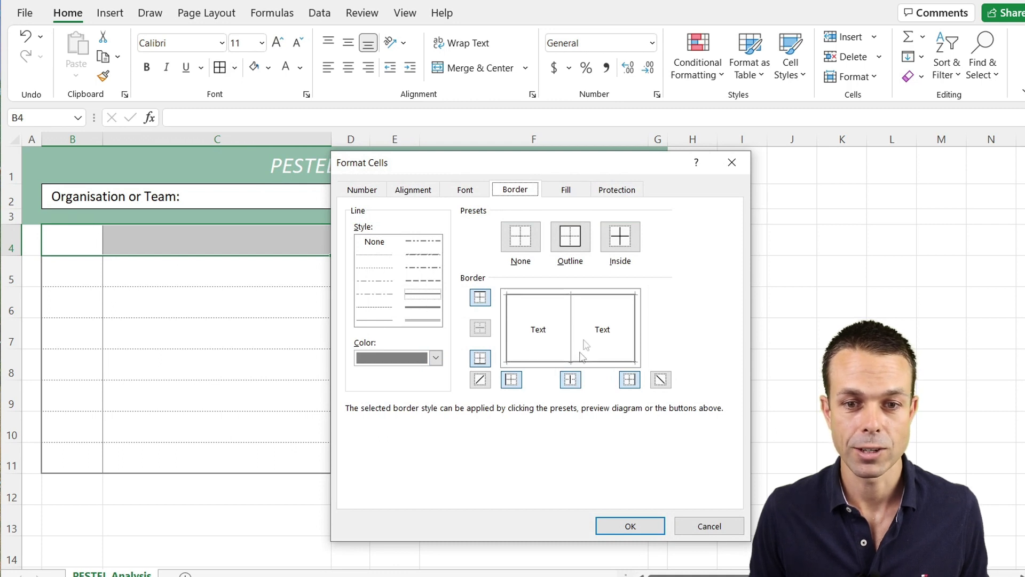
click(631, 524)
click(197, 357)
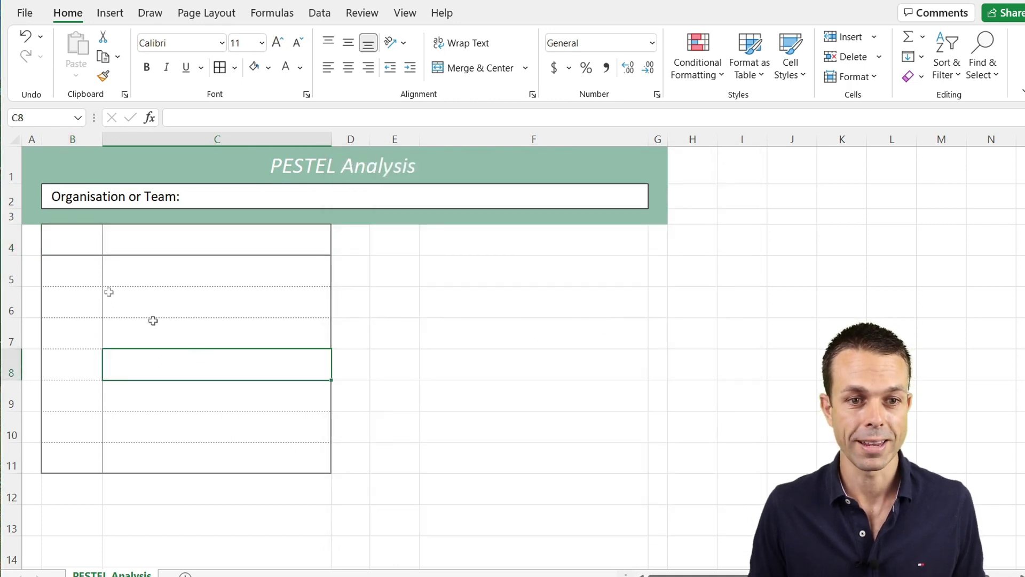
- Add the right-hand edge border to the prompt box through Format Cells
click(88, 233)
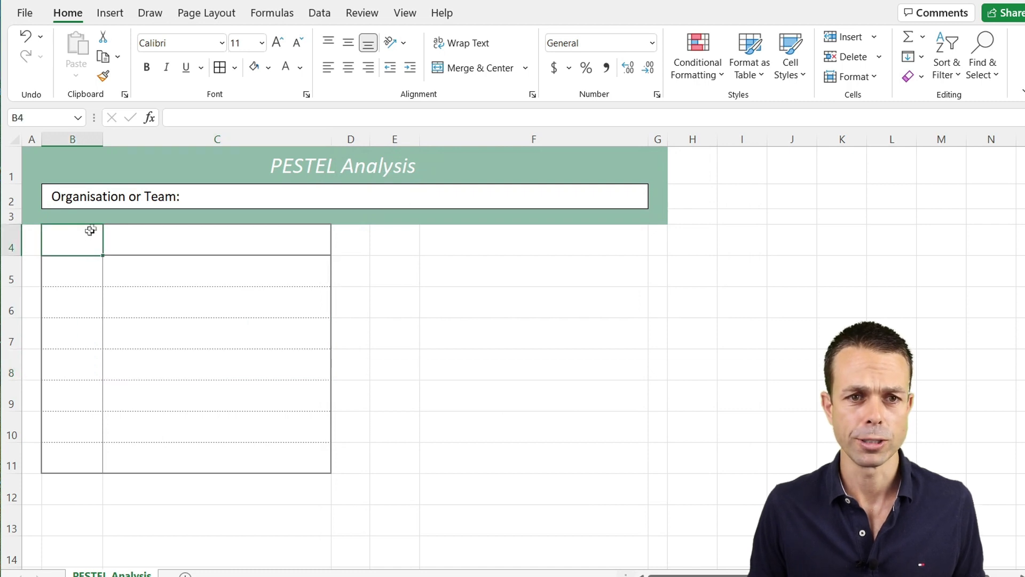
click(235, 68)
click(293, 543)
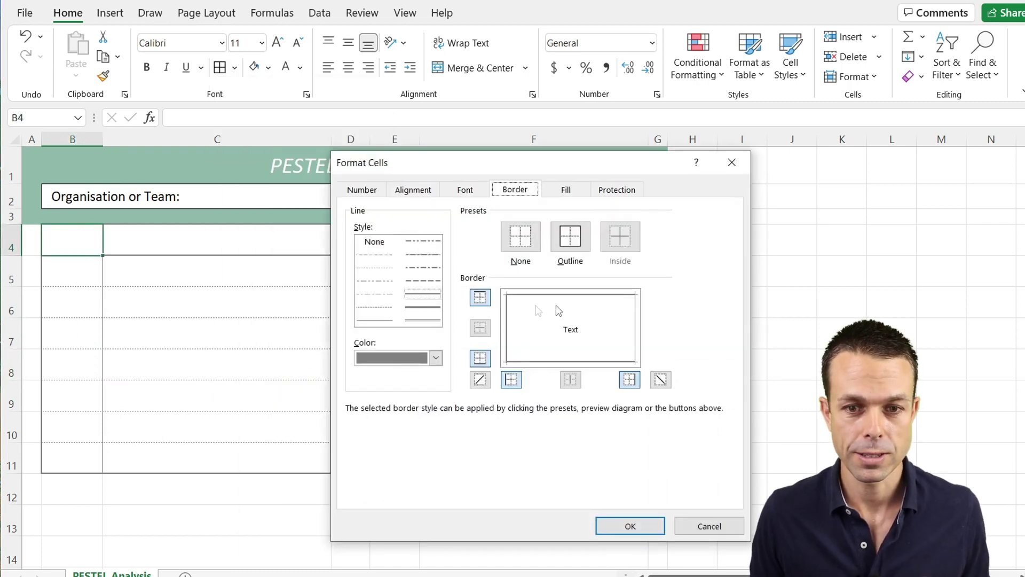
click(634, 328)
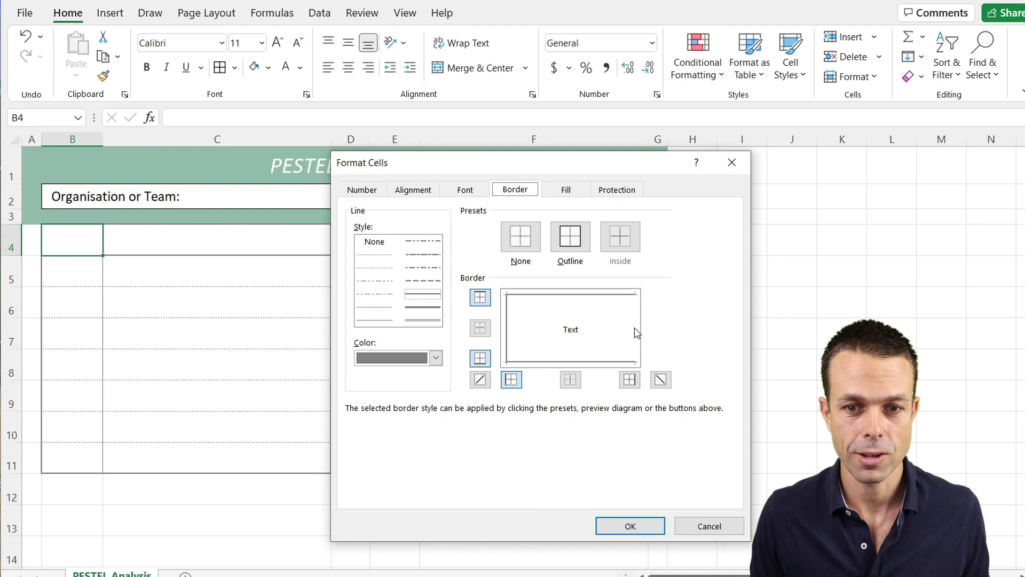
click(630, 526)
click(184, 328)
click(80, 256)
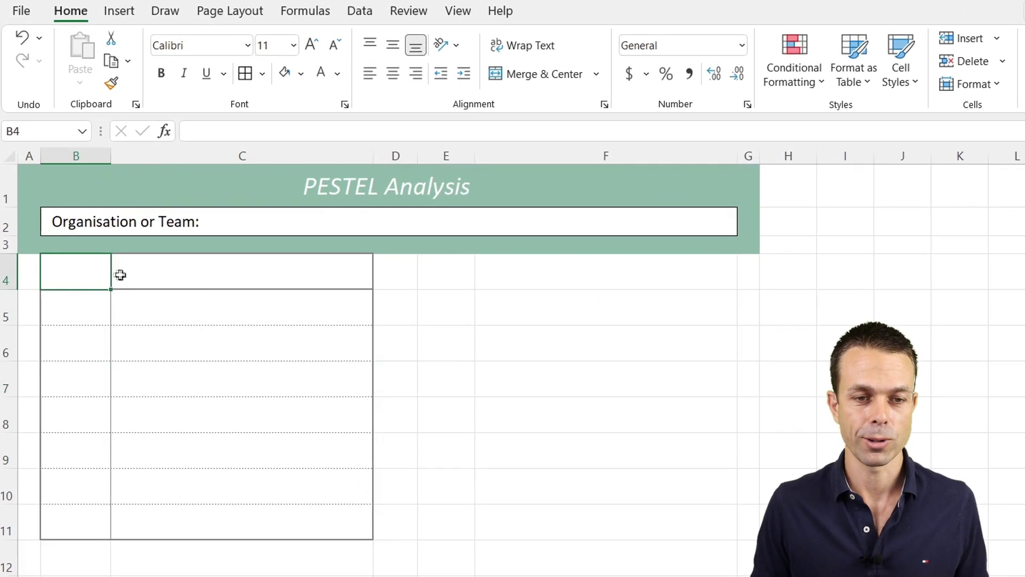
- Enter P in B4, centred vertically and horizontally, at font size 20
text(P)
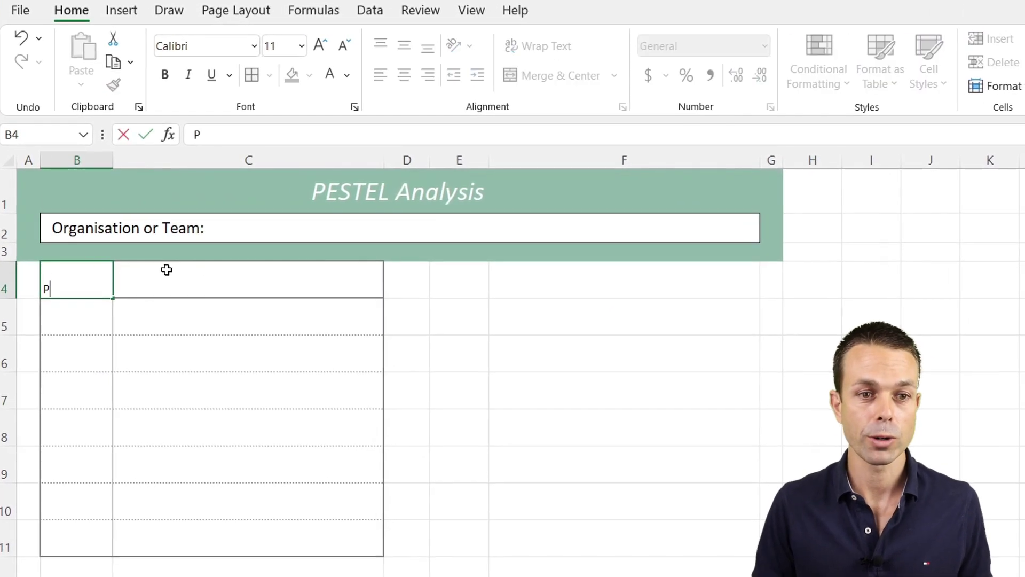
key(Return)
click(66, 272)
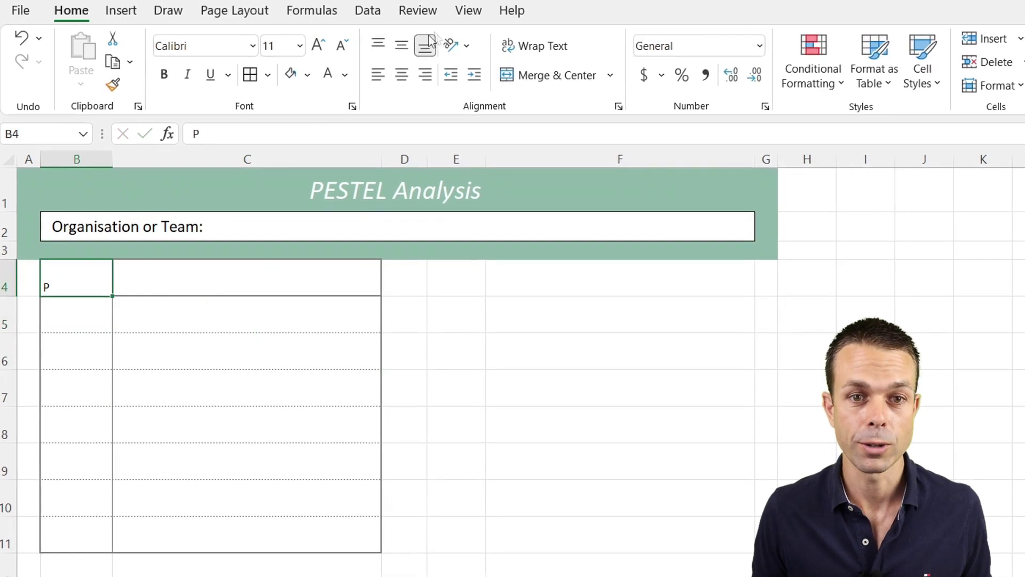
click(401, 46)
click(401, 75)
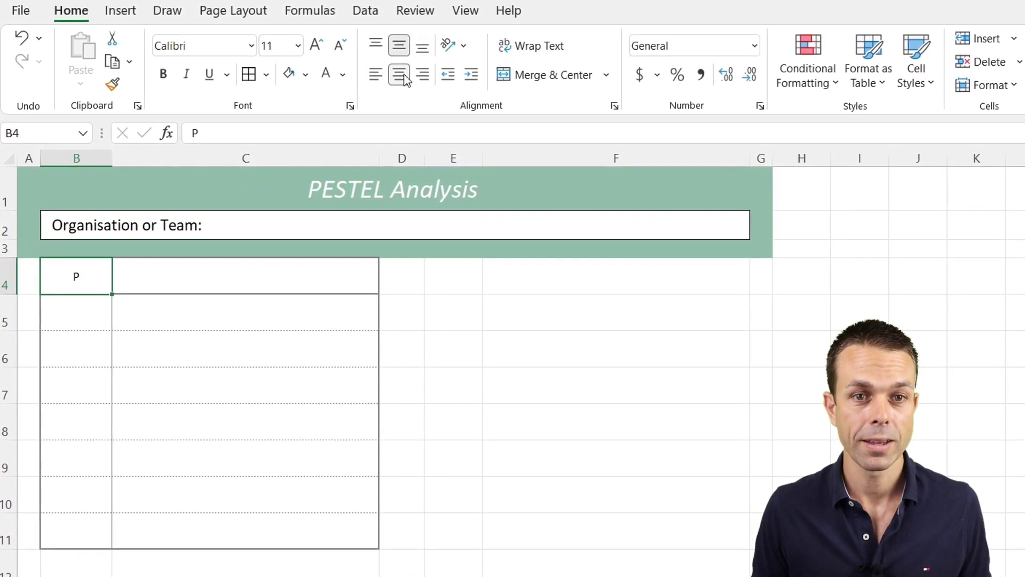
click(316, 46)
click(316, 46)
click(316, 46)
click(314, 47)
click(314, 47)
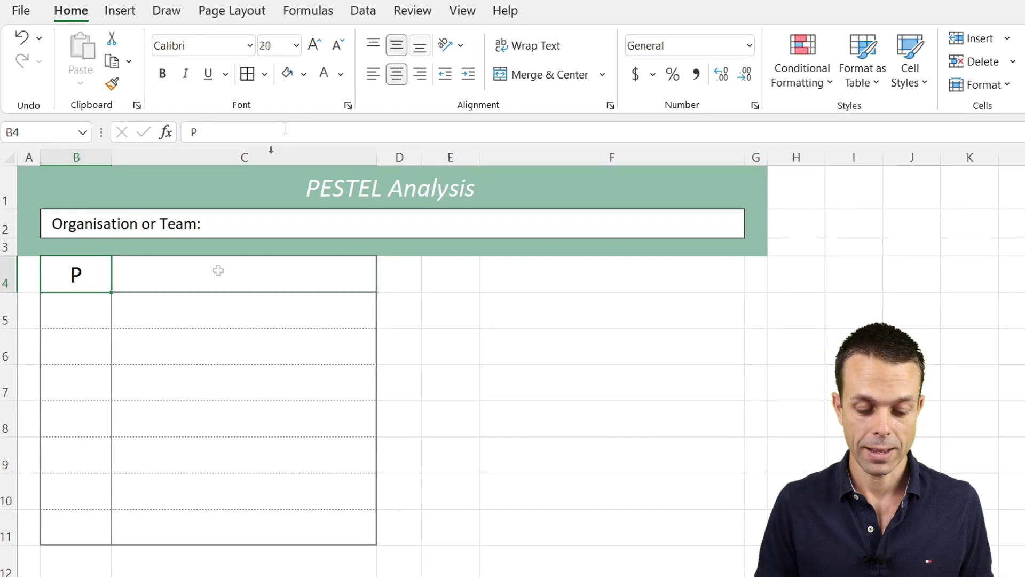
- Enter Political in C4, centred both ways, with an enlarged italic font
click(218, 270)
text(political)
key(ctrl+Return)
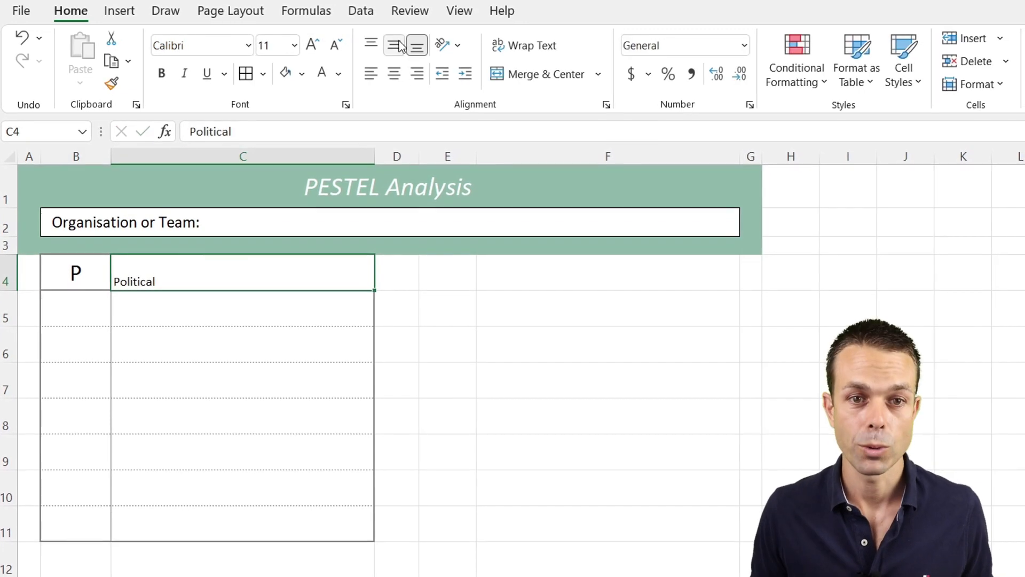
click(395, 46)
click(394, 75)
click(312, 46)
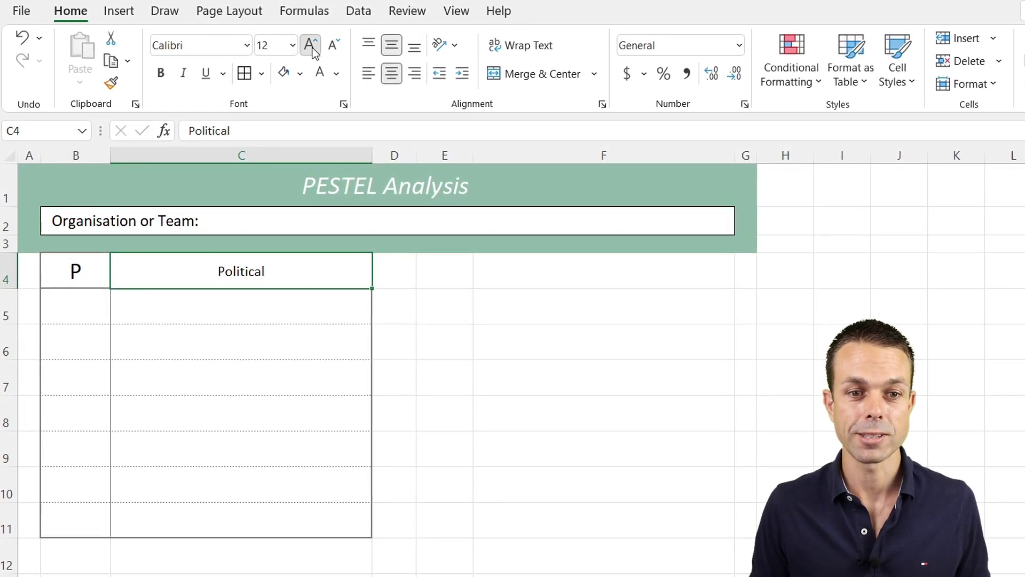
click(312, 46)
click(312, 46)
click(312, 46)
key(ctrl+i)
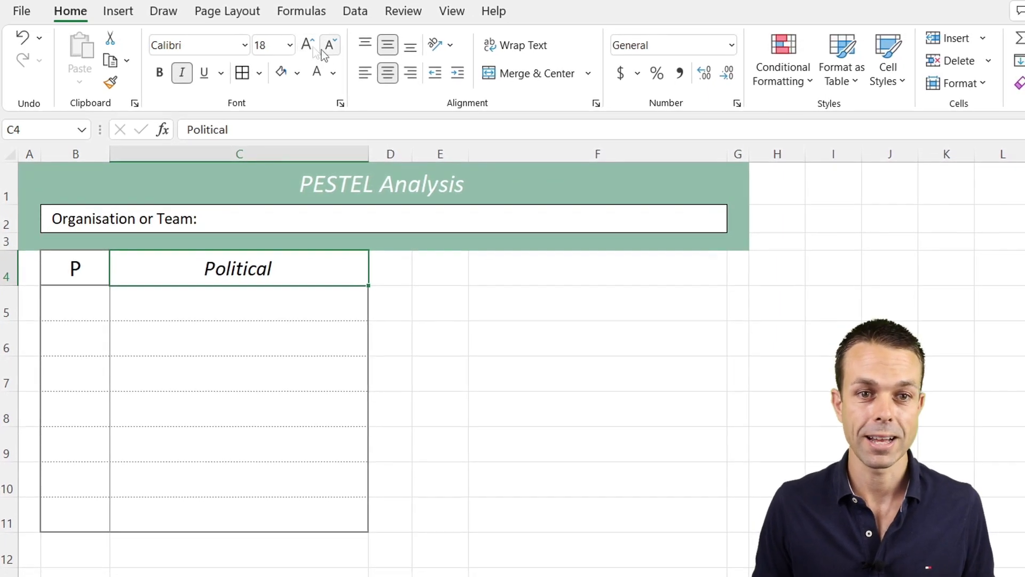
- Fill B4:C4 dark blue-grey with white text, then make the P bold and grey
drag(115, 265, 73, 267)
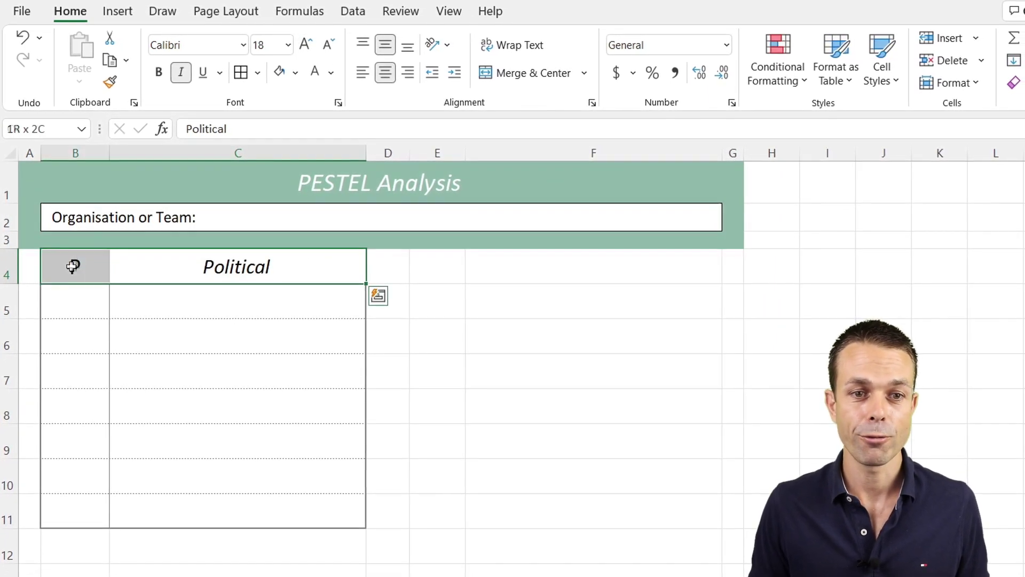
key(shift+Tab)
text(P)
key(Tab)
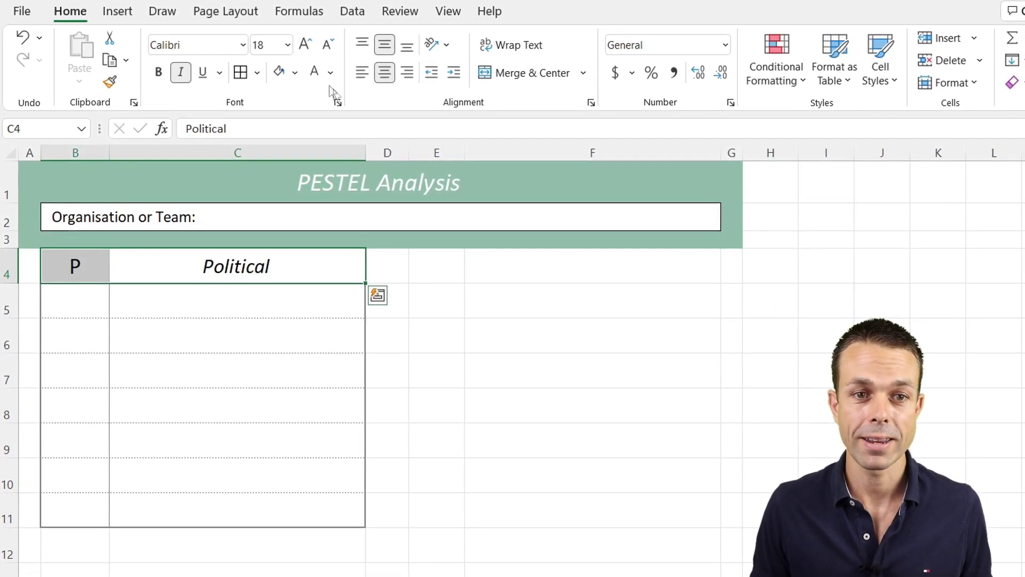
click(295, 72)
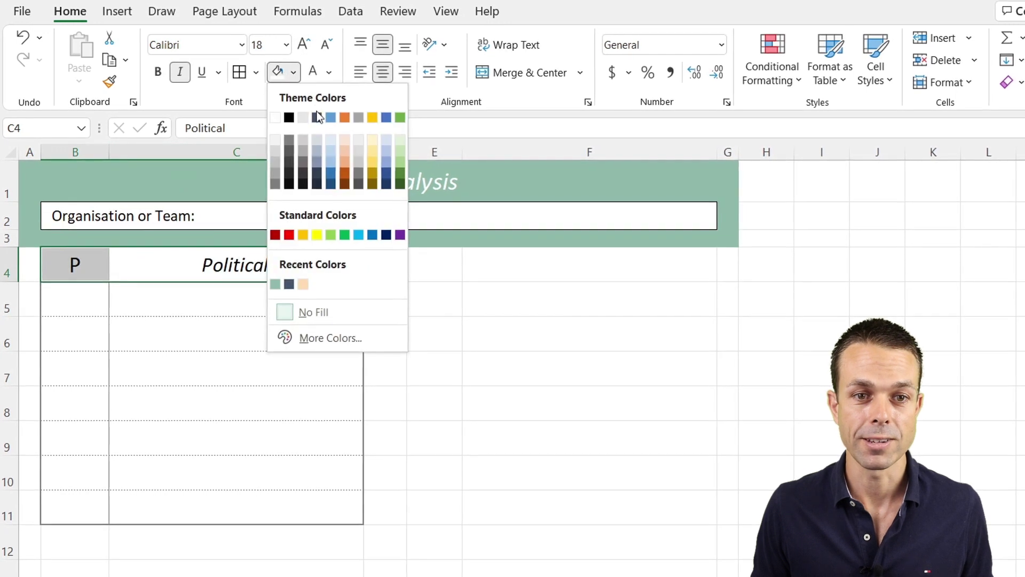
click(317, 117)
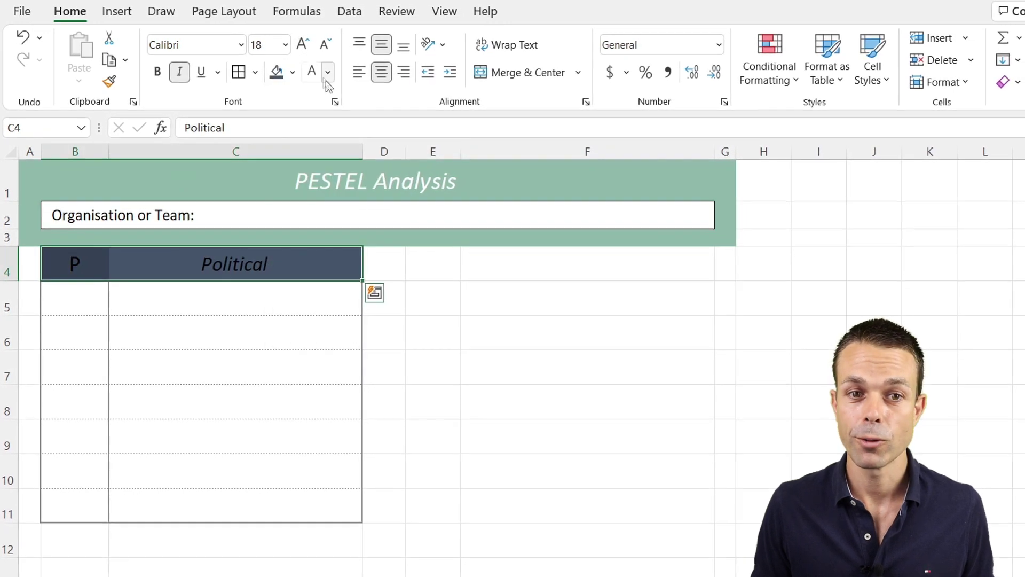
click(313, 71)
click(151, 286)
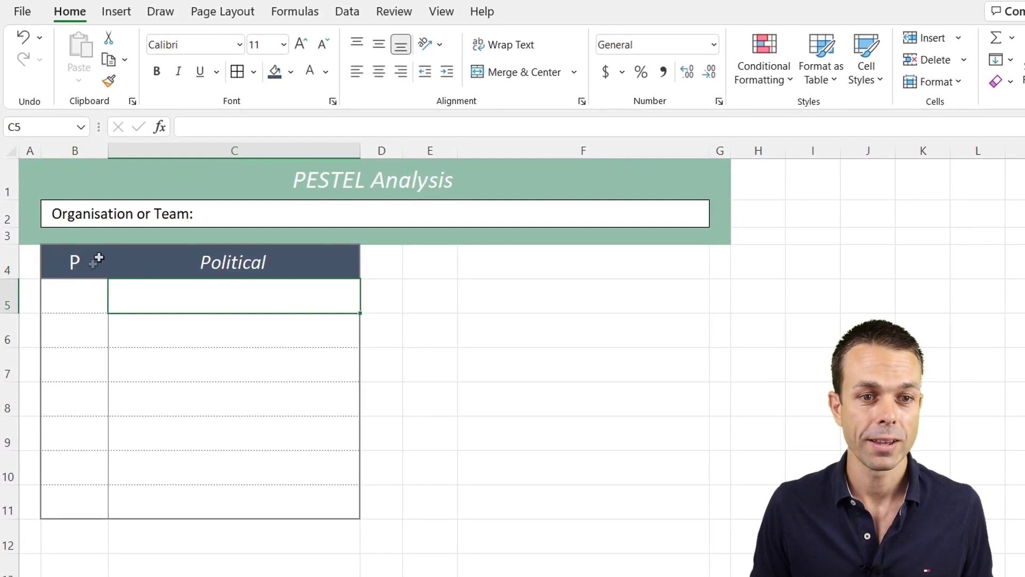
click(88, 261)
key(ctrl+b)
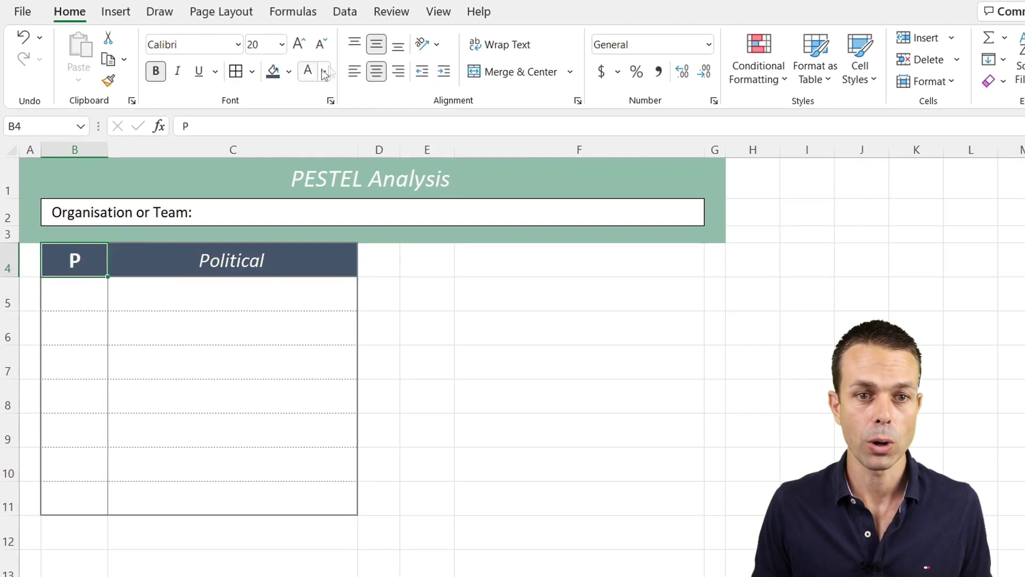
click(323, 72)
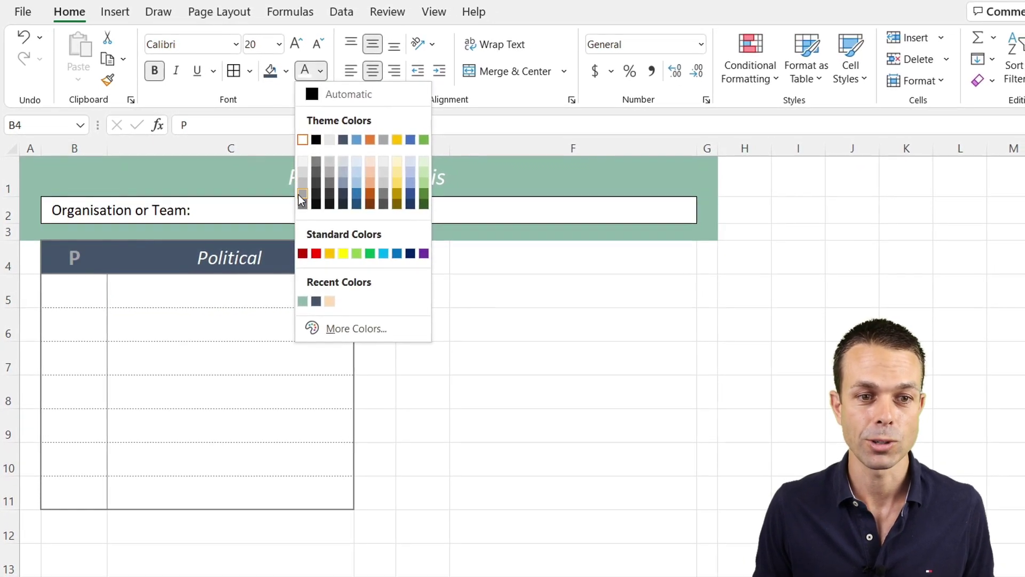
click(302, 197)
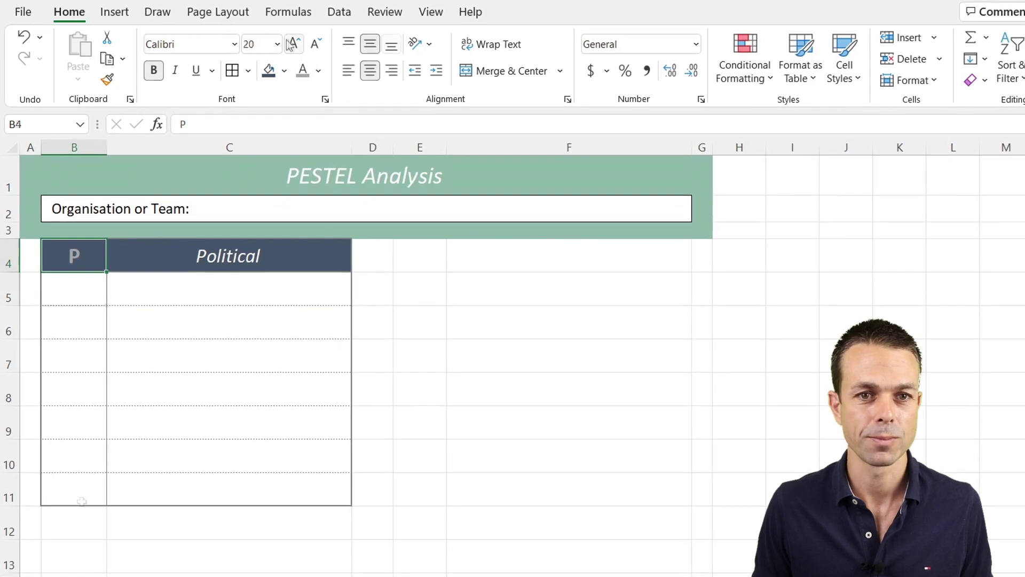
- Fill B5:B11 dark blue-grey and middle-align B5:C11
drag(74, 288, 81, 488)
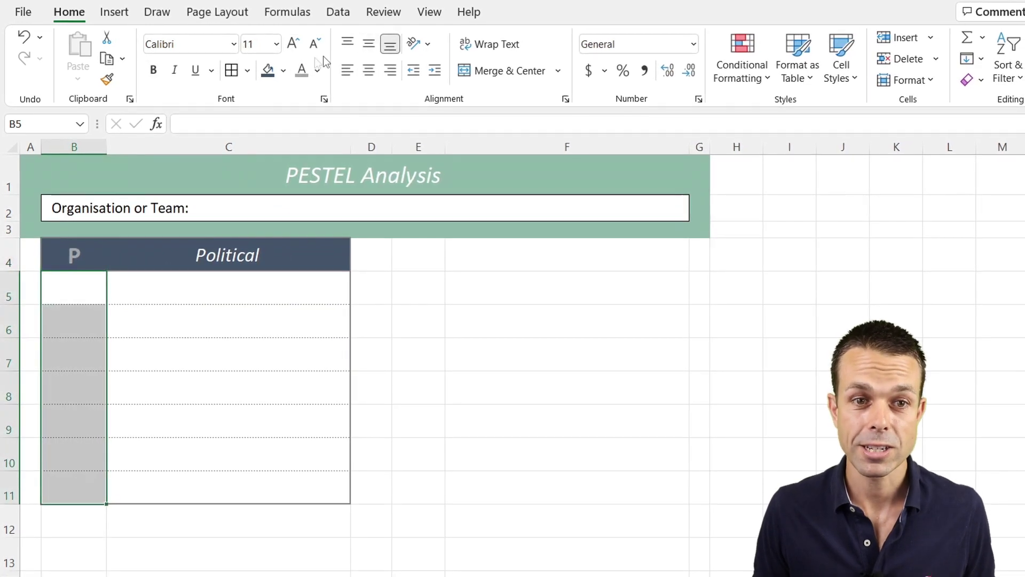
click(268, 72)
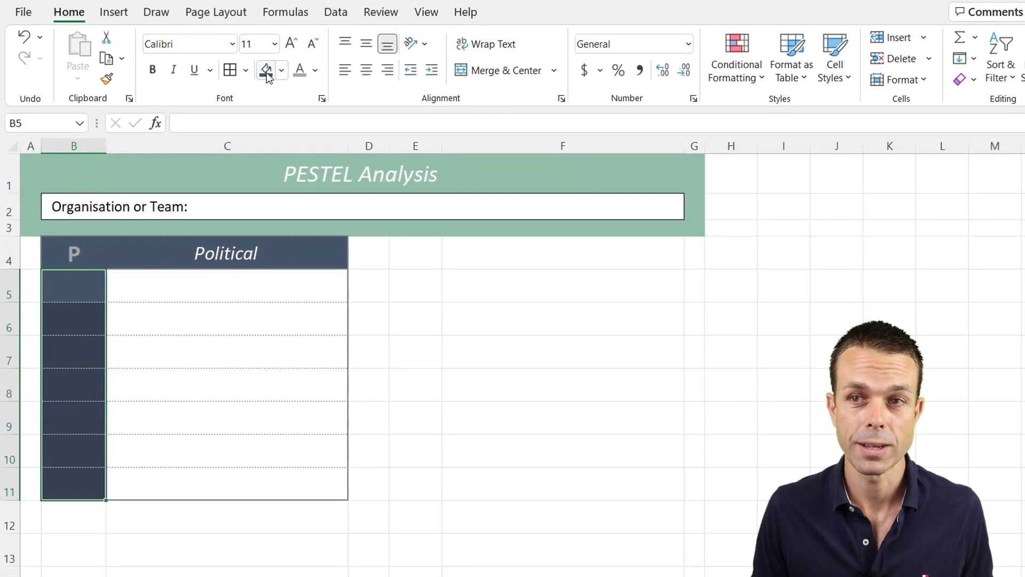
drag(74, 283, 215, 486)
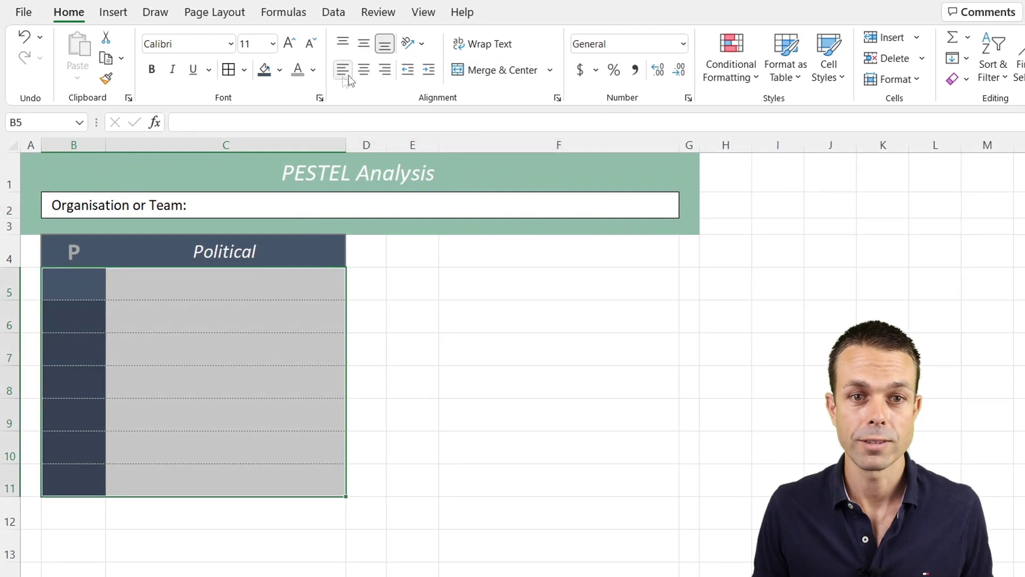
click(364, 46)
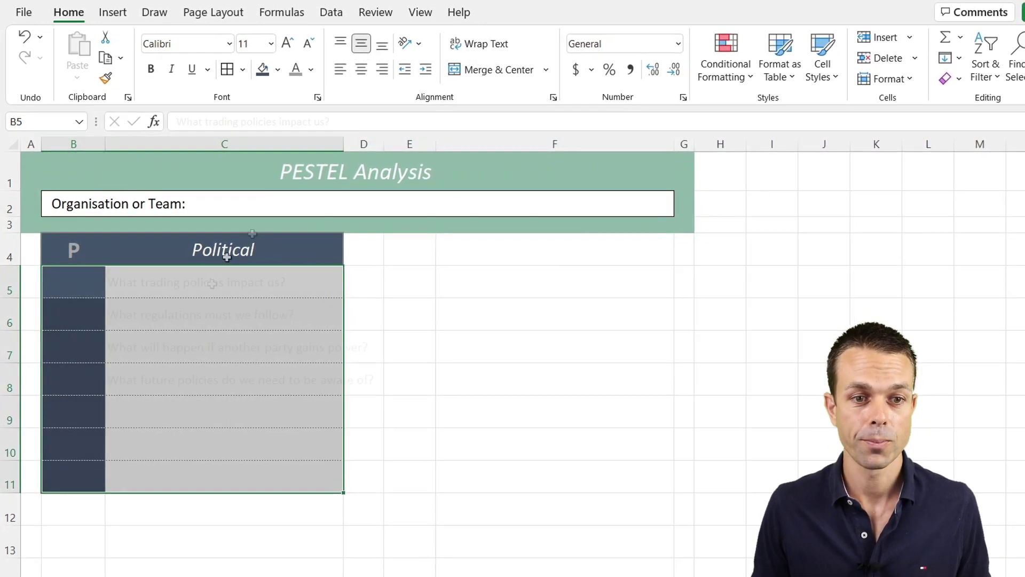
- Paste the four Political questions into C5 and turn on Wrap text for them
click(211, 281)
key(ctrl+v)
right_click(210, 281)
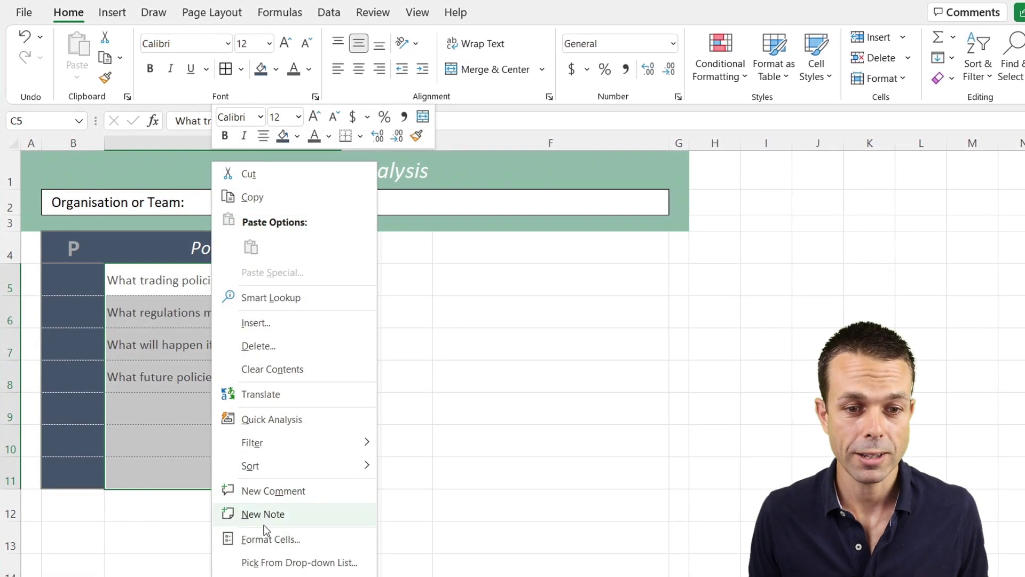
click(271, 541)
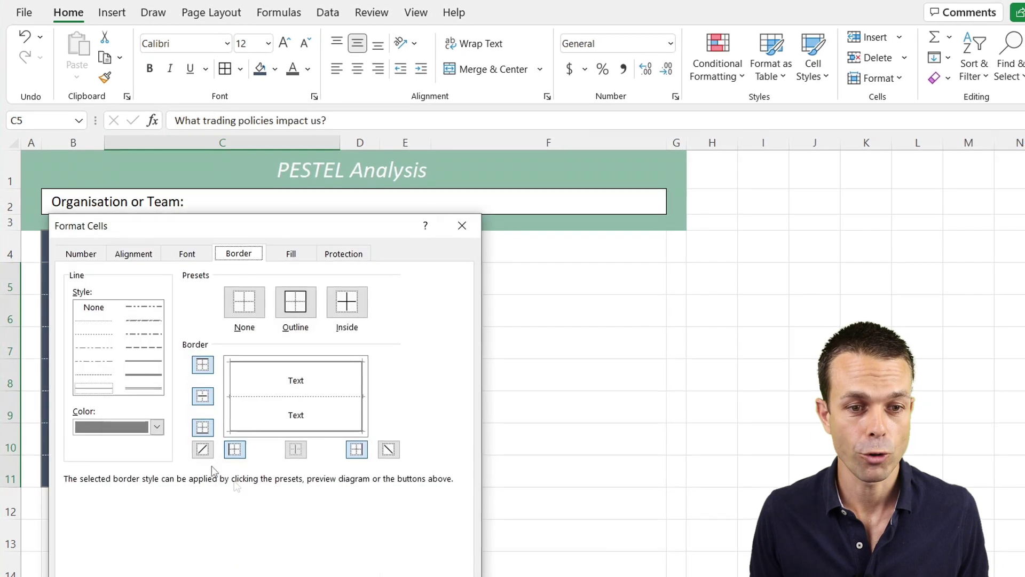
click(134, 254)
drag(194, 225, 227, 135)
click(108, 313)
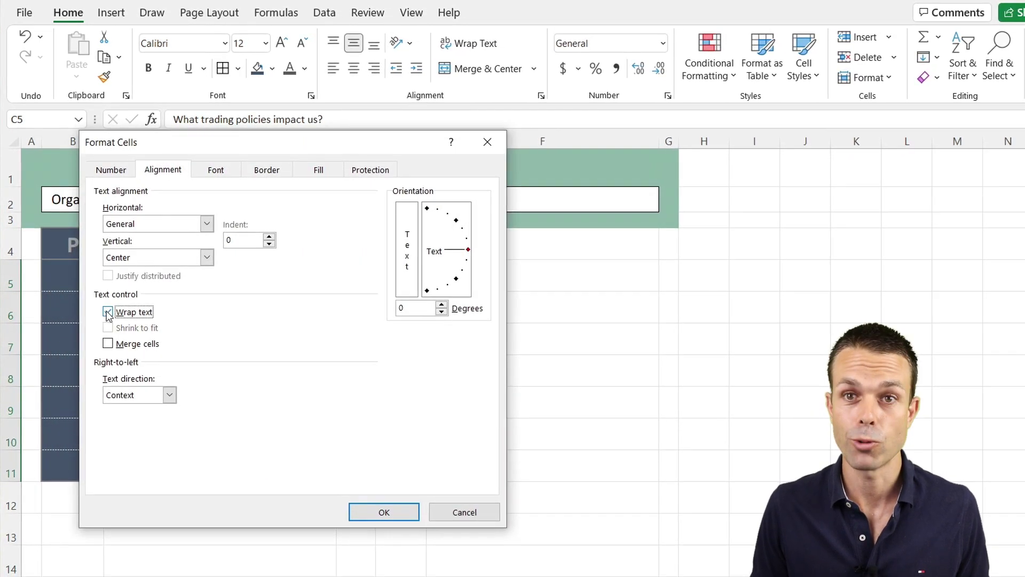
click(384, 511)
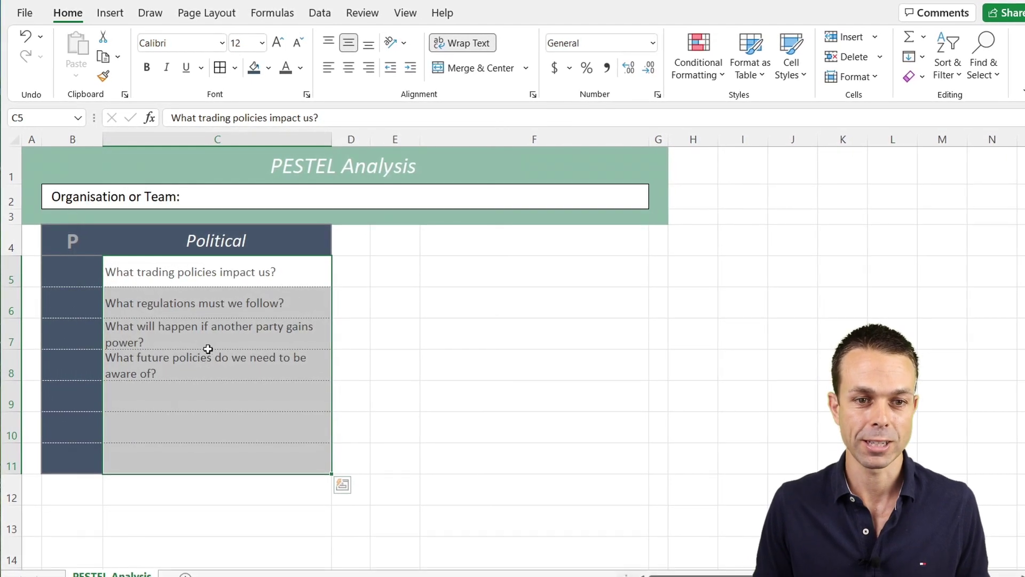
click(249, 426)
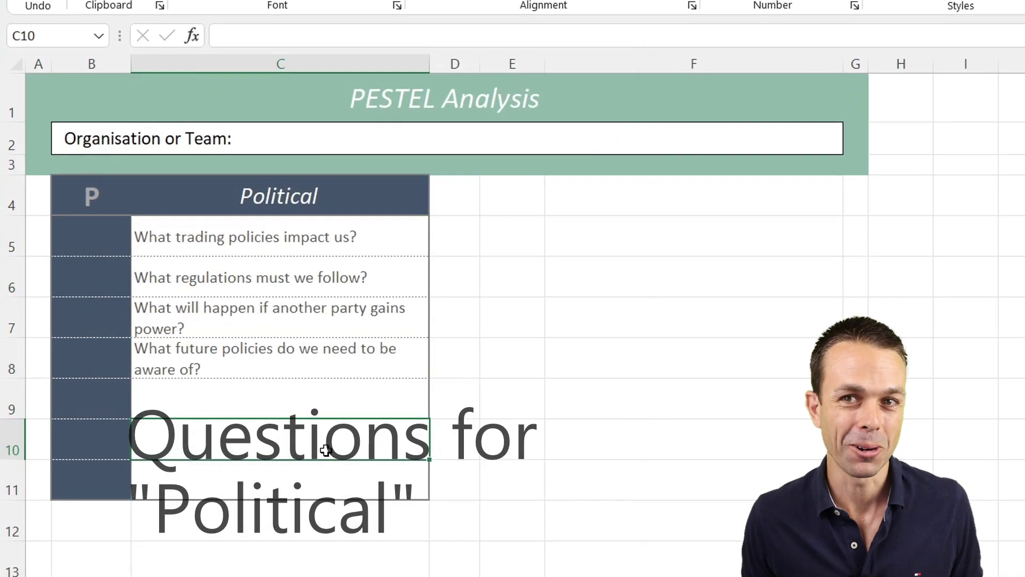
- Go through the four Political questions in C5:C8 one by one
click(393, 227)
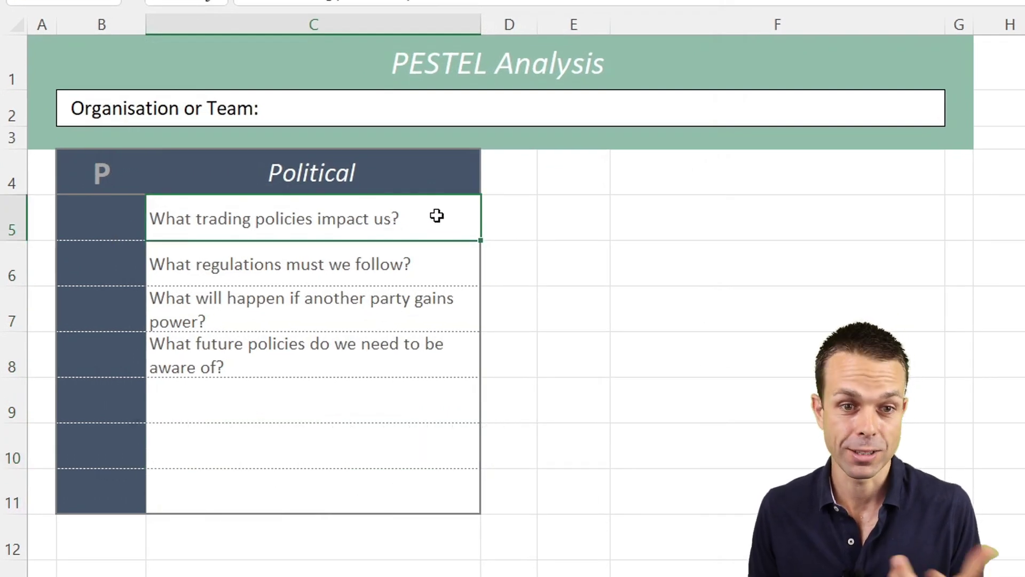
click(384, 257)
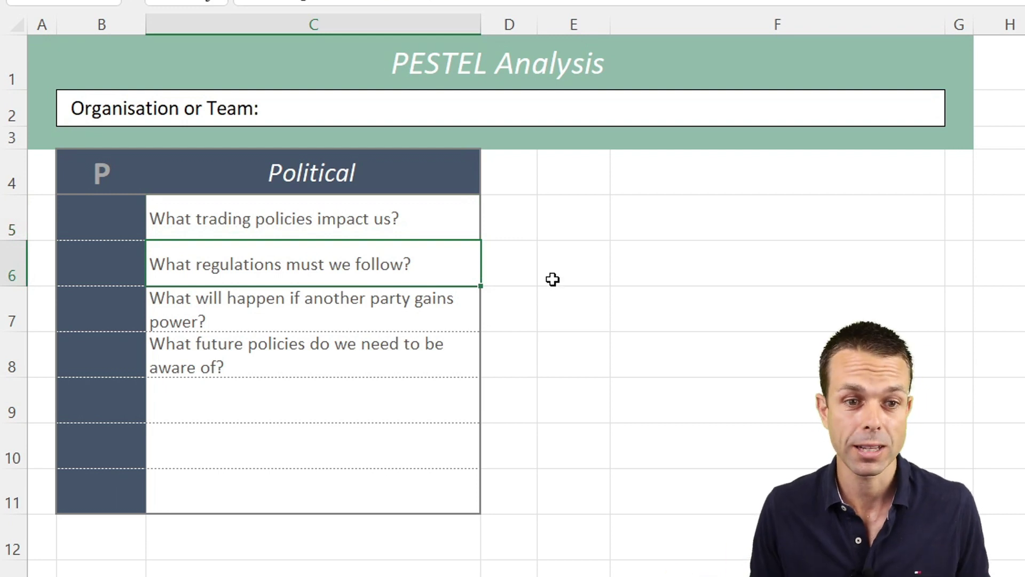
click(284, 315)
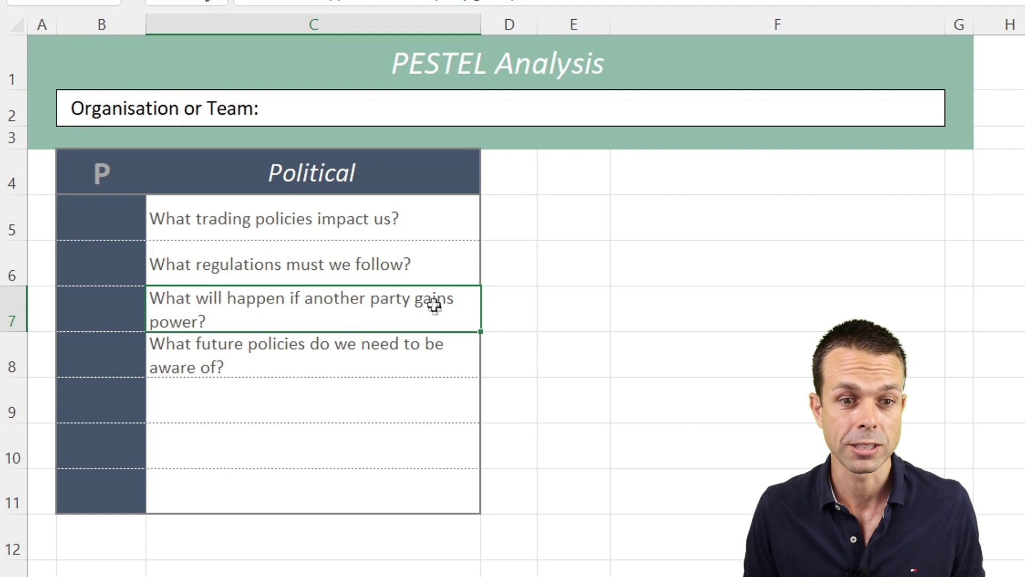
click(311, 355)
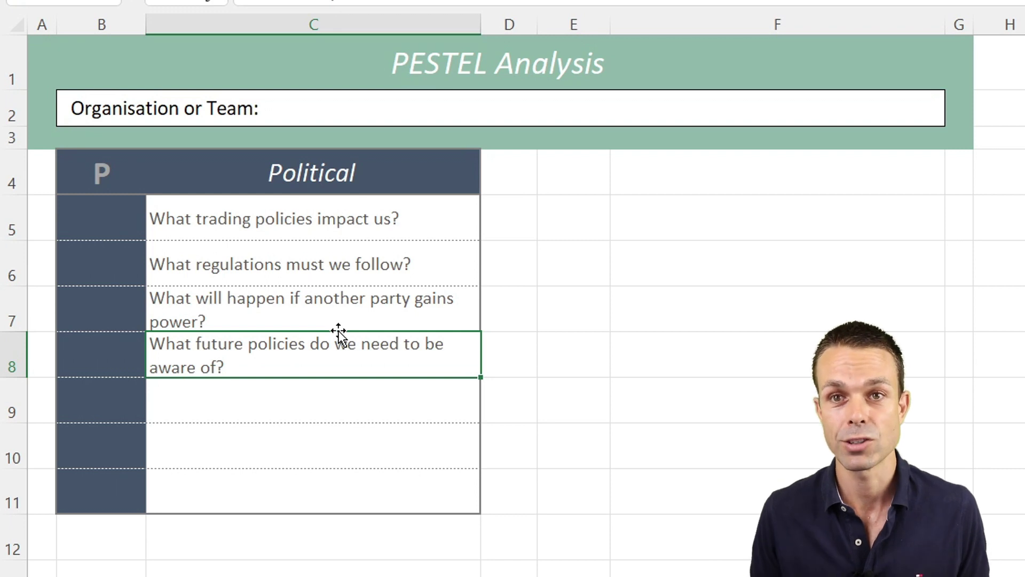
click(388, 219)
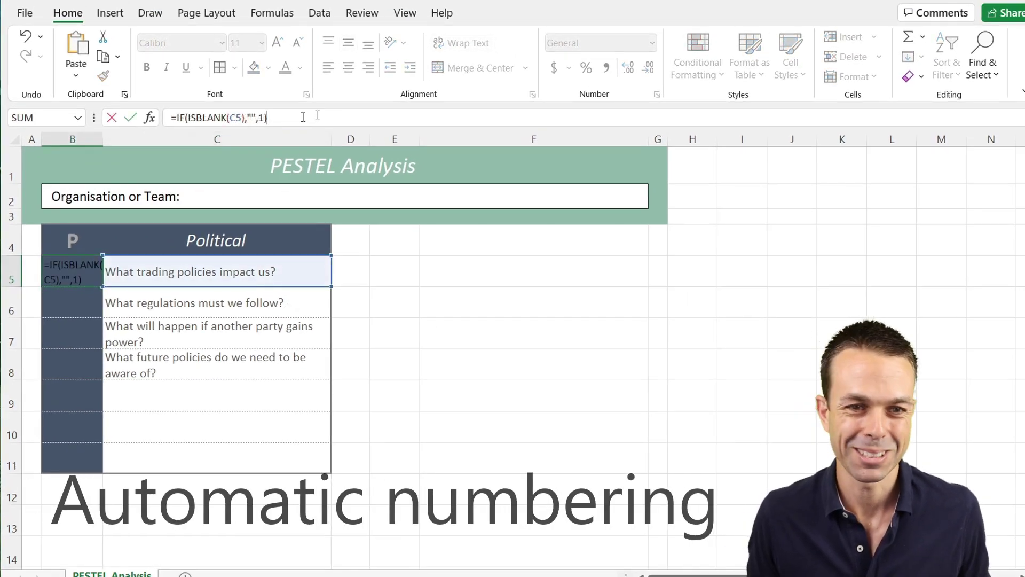
- Enter the numbering formula in B5 and make its 1 centred, white and size 18
key(Return)
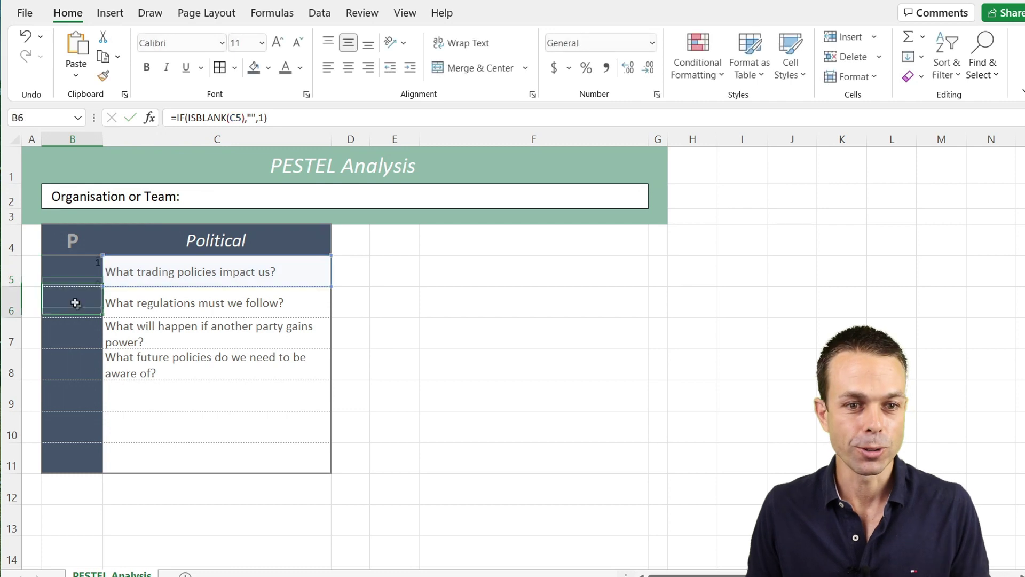
click(78, 271)
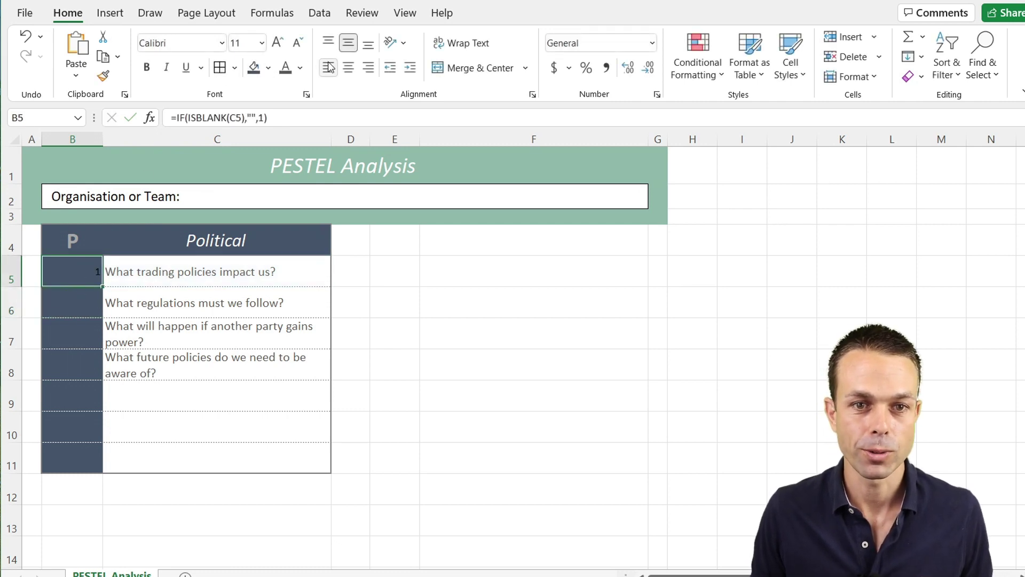
click(348, 67)
click(300, 68)
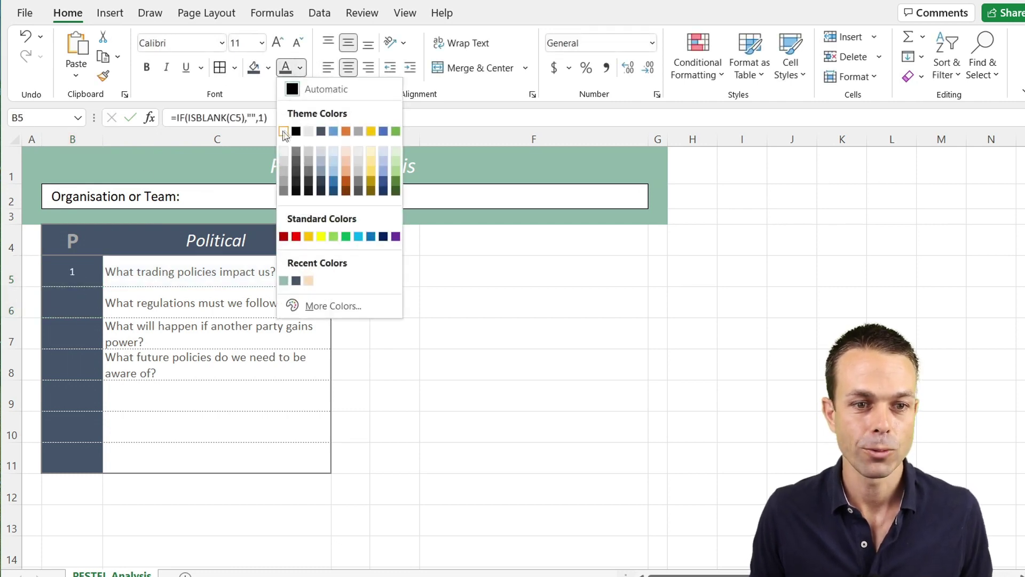
click(283, 131)
click(276, 42)
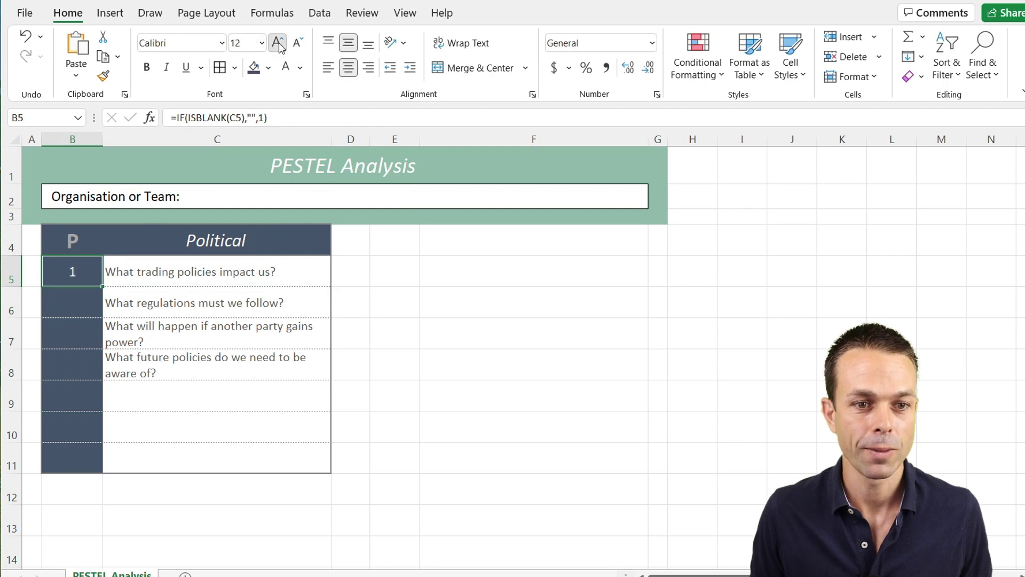
click(276, 43)
click(277, 42)
click(276, 42)
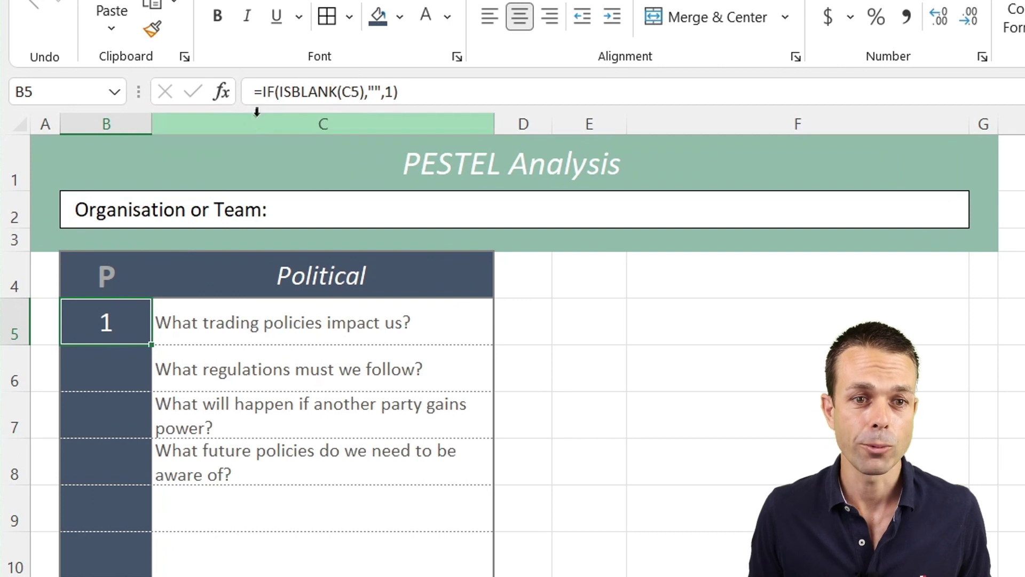
- Walk through the IF(ISBLANK) formula in B5 and confirm it unchanged
click(275, 92)
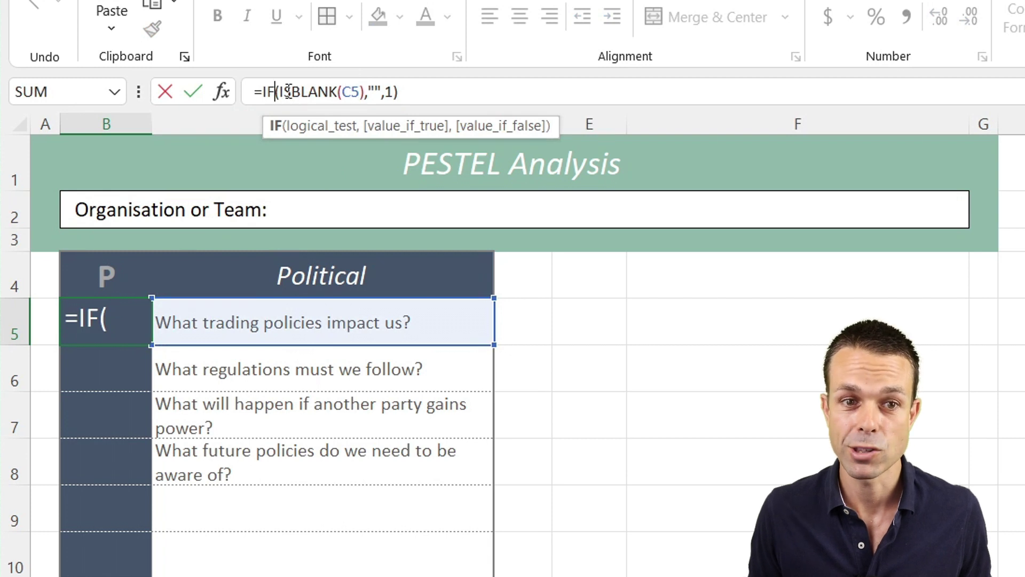
click(378, 93)
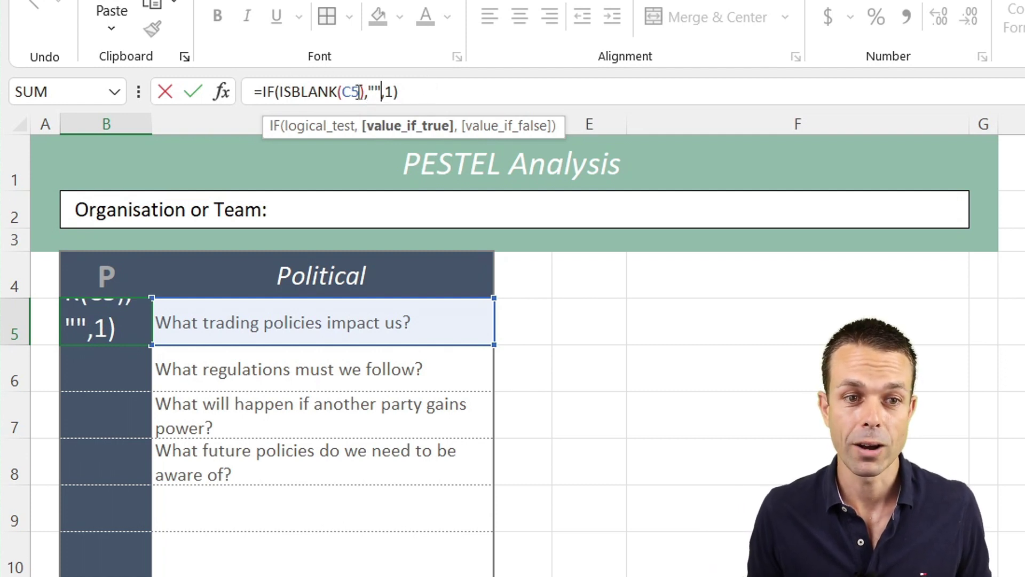
click(388, 92)
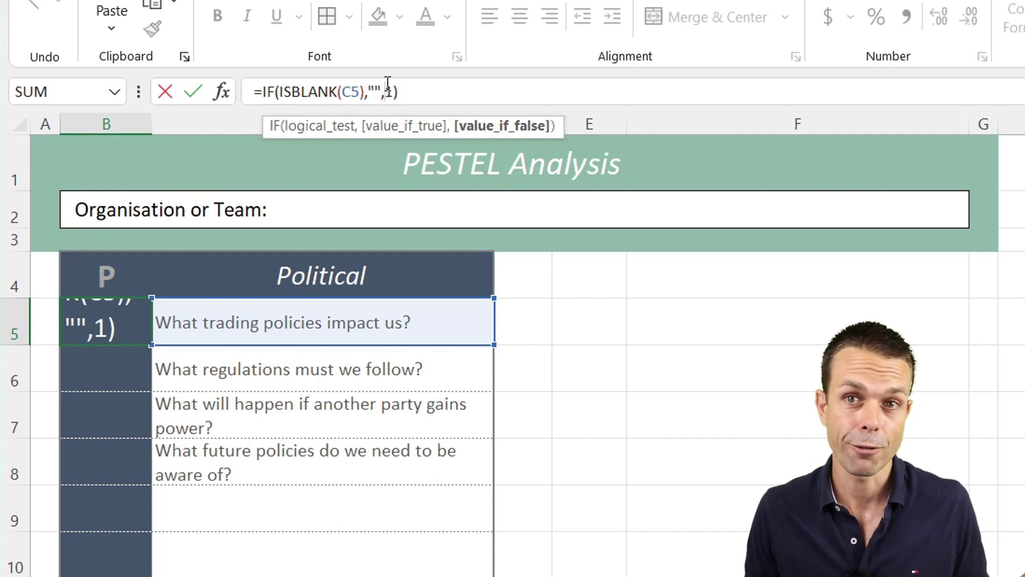
key(Return)
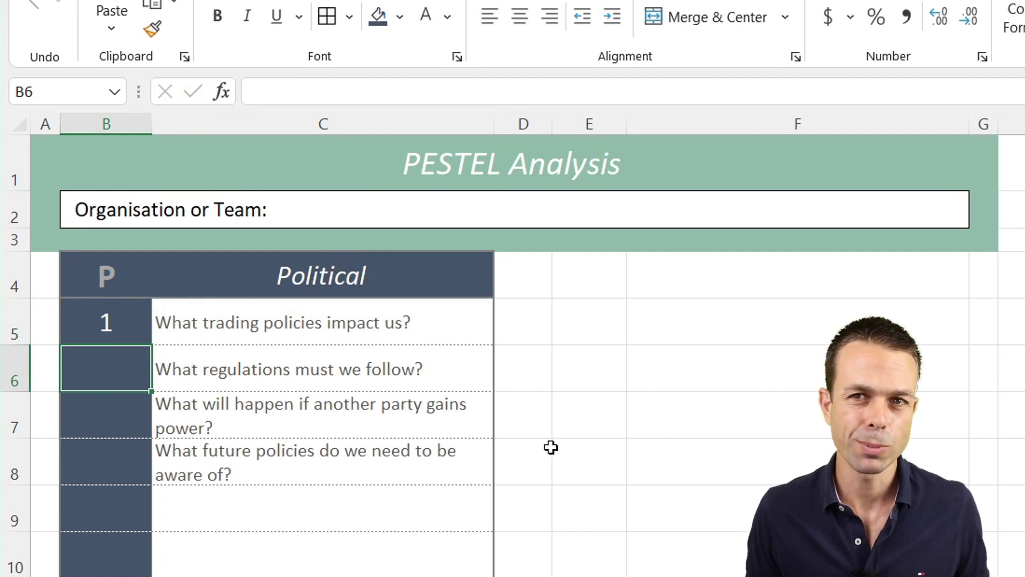
- Enter =IF(C6="","",MAX(B5:B$5)+1) in B6, walking through each part of the formula
click(316, 96)
text(=IF(C6="","",MAX(B5:B$5)+1))
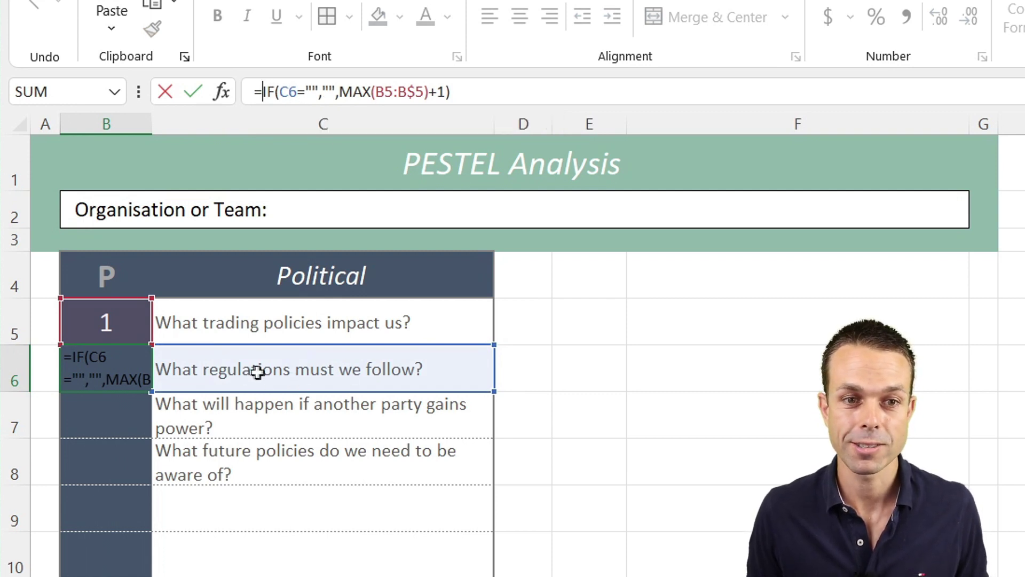
click(306, 90)
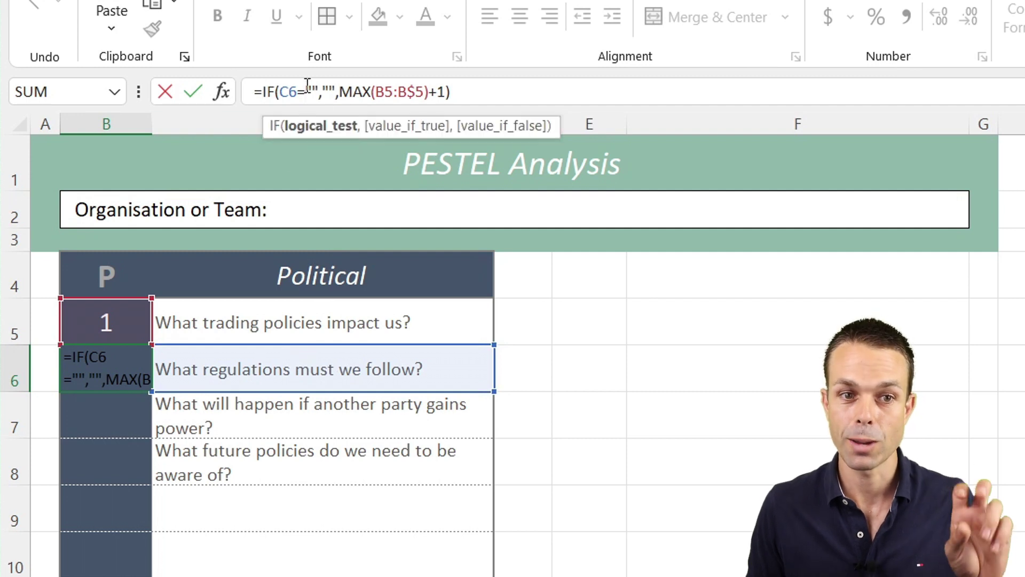
click(335, 90)
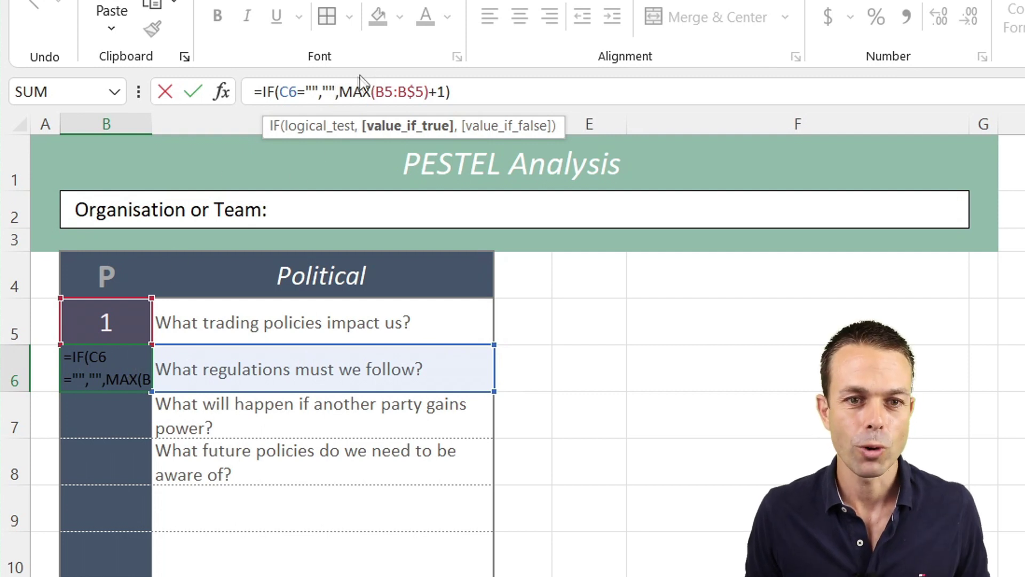
double_click(354, 90)
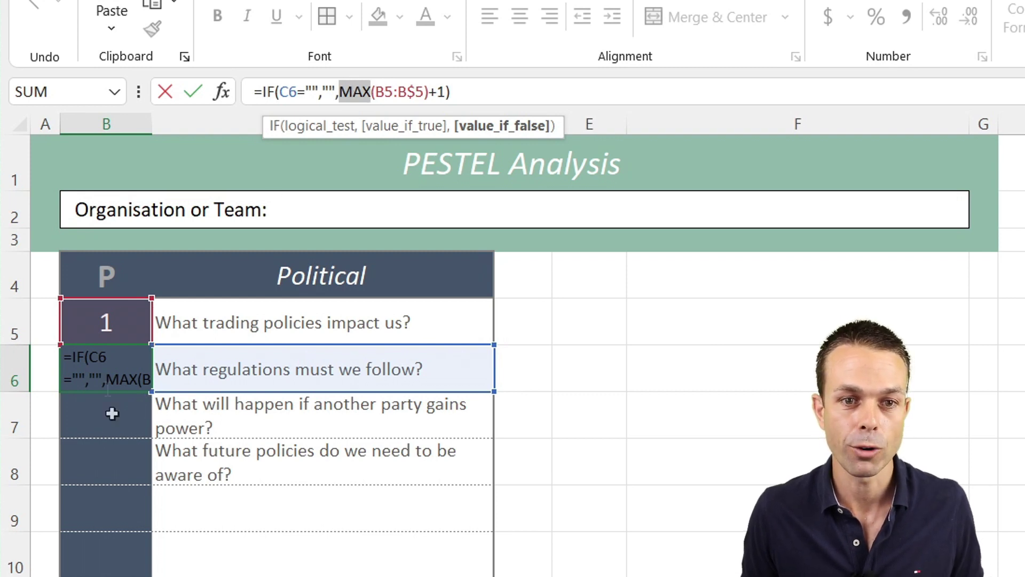
click(417, 91)
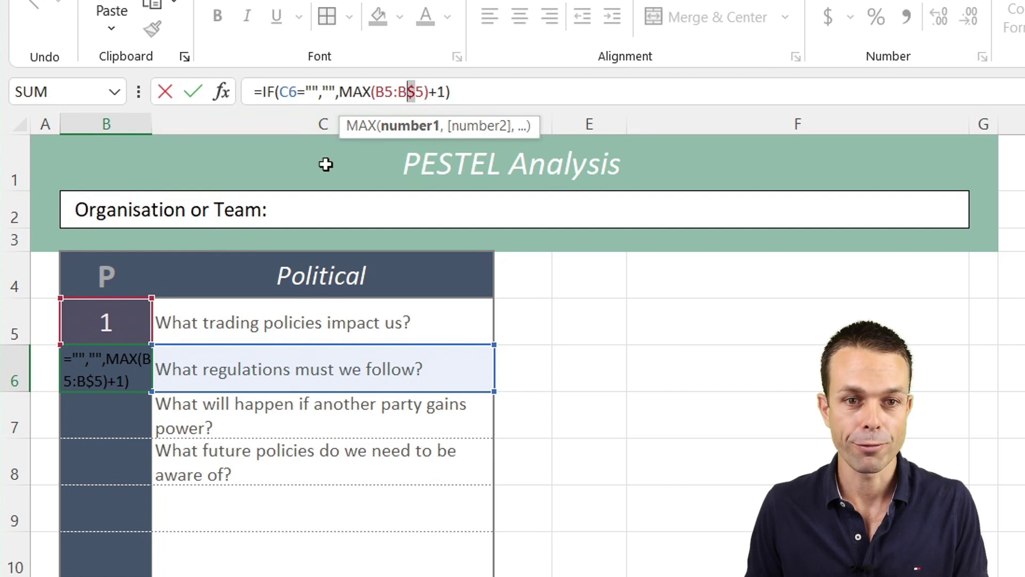
key(Return)
- Change the B6 formula's range to B$5:B5 so it shows 2
click(115, 362)
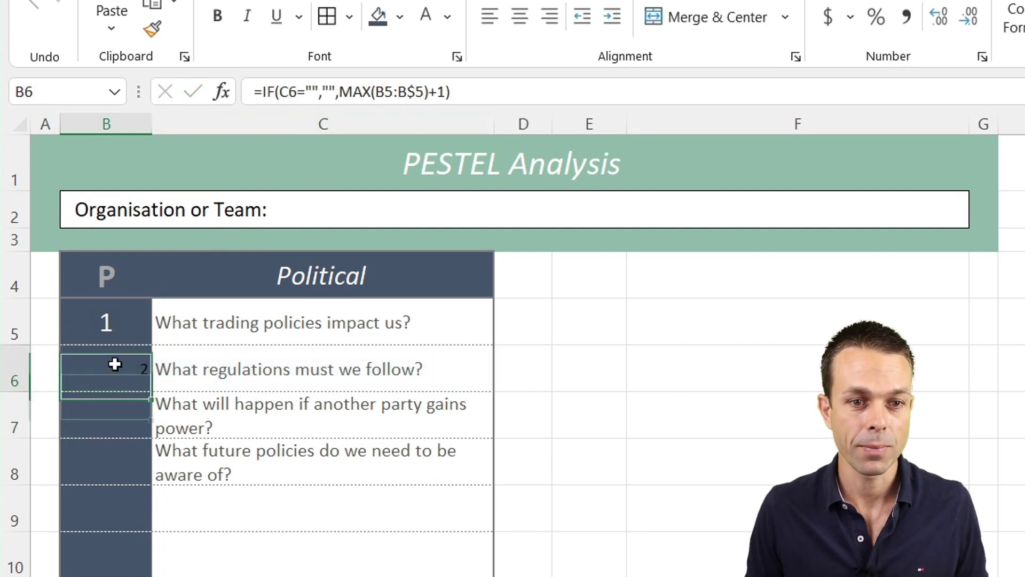
click(392, 91)
text(B$5:B5)
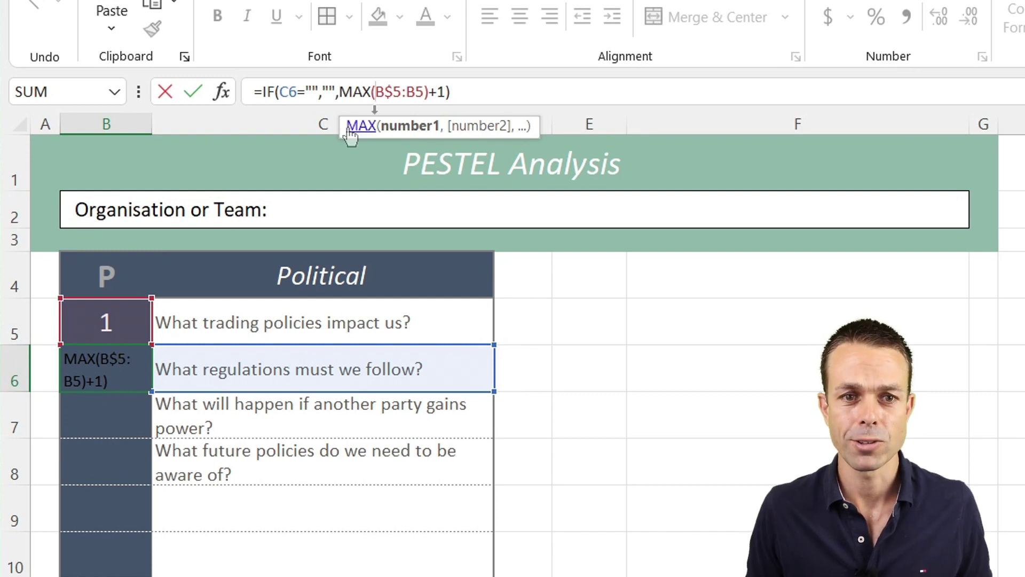
key(Return)
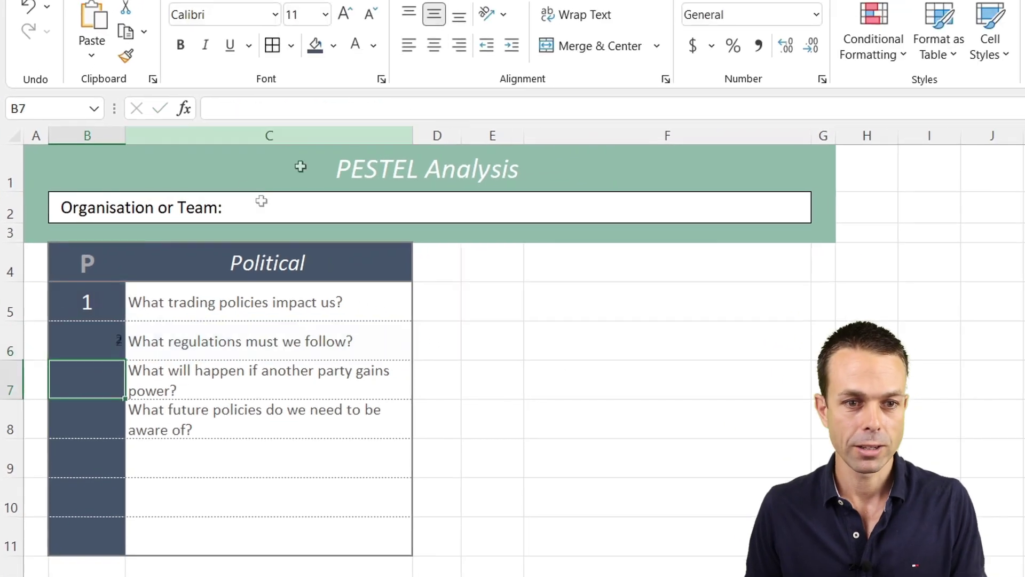
- Centre the numbers in B6:B11 and enlarge them to size 18
click(88, 327)
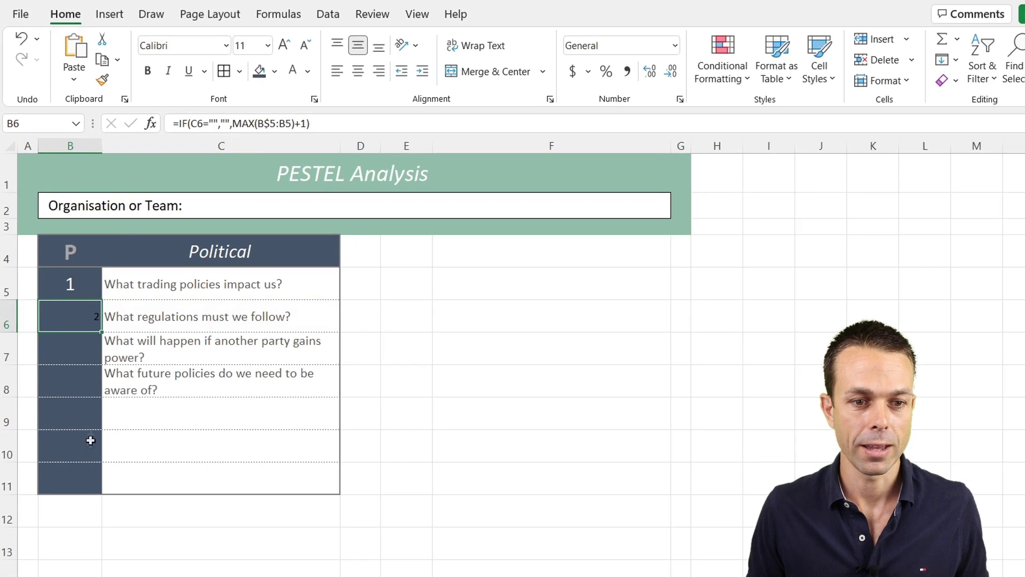
shift+click(68, 471)
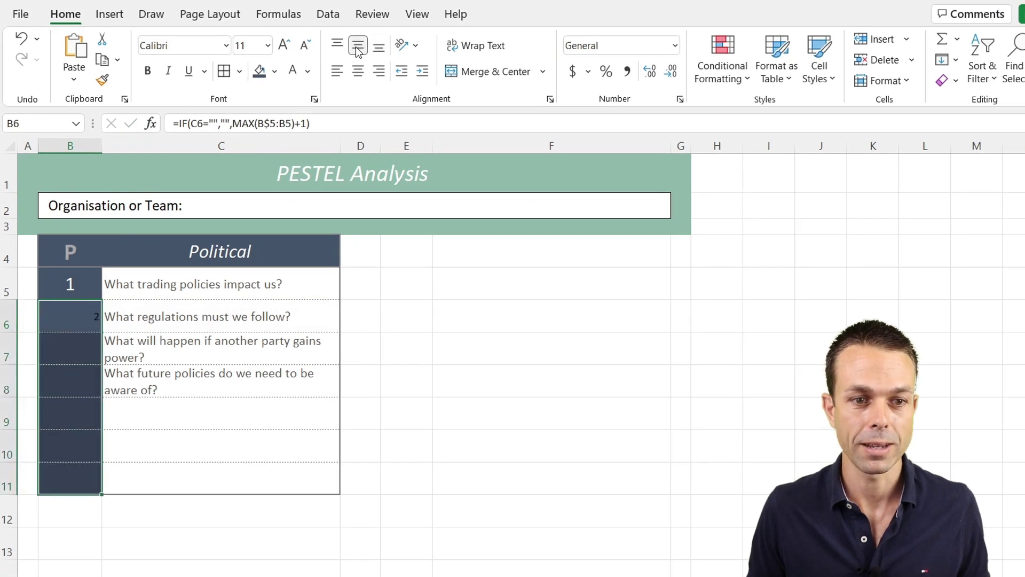
click(358, 71)
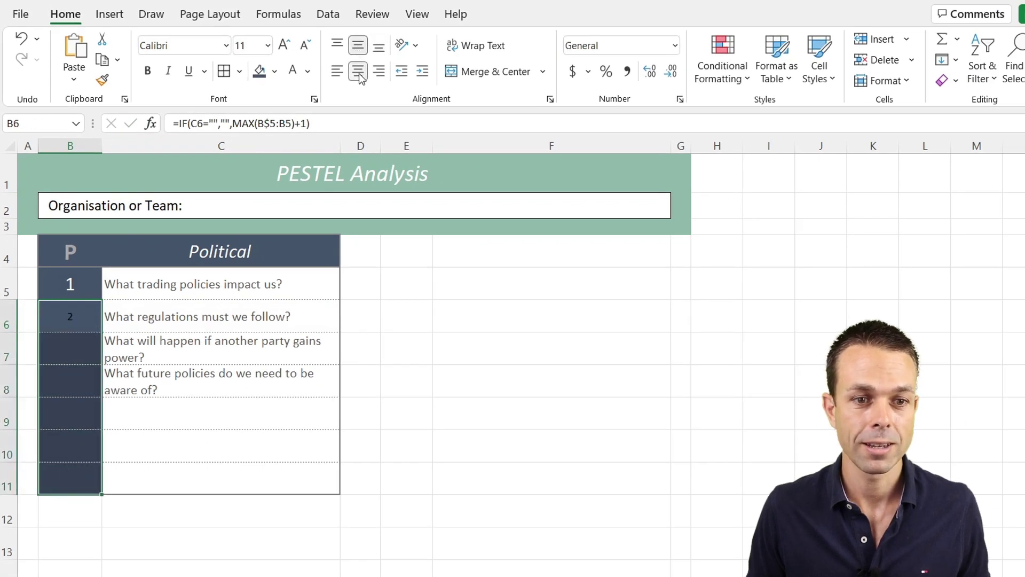
click(285, 45)
click(284, 45)
click(285, 45)
click(285, 45)
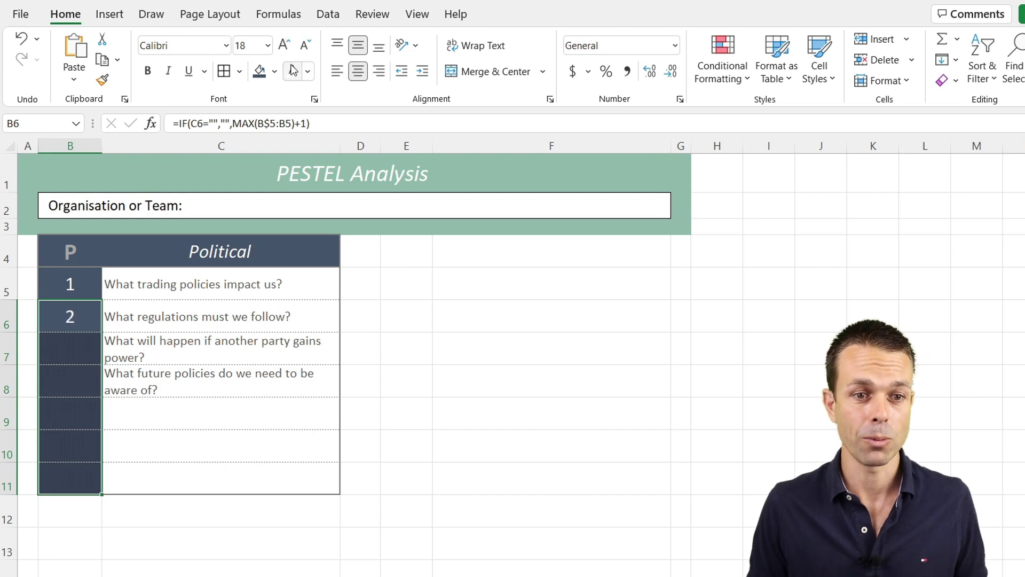
- Copy B6's numbering formula and paste it as Formulas into B7:B11
click(81, 320)
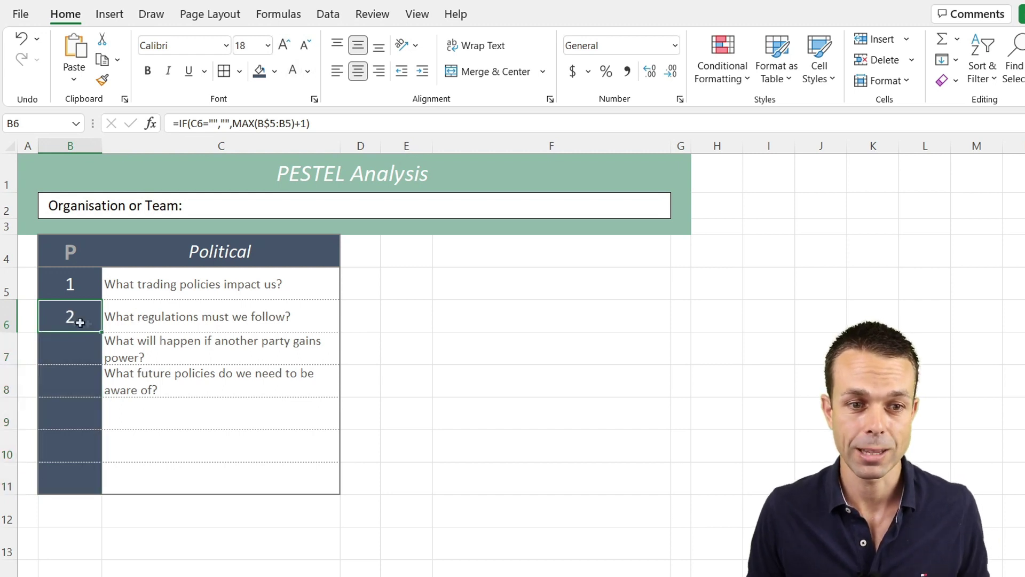
key(ctrl+c)
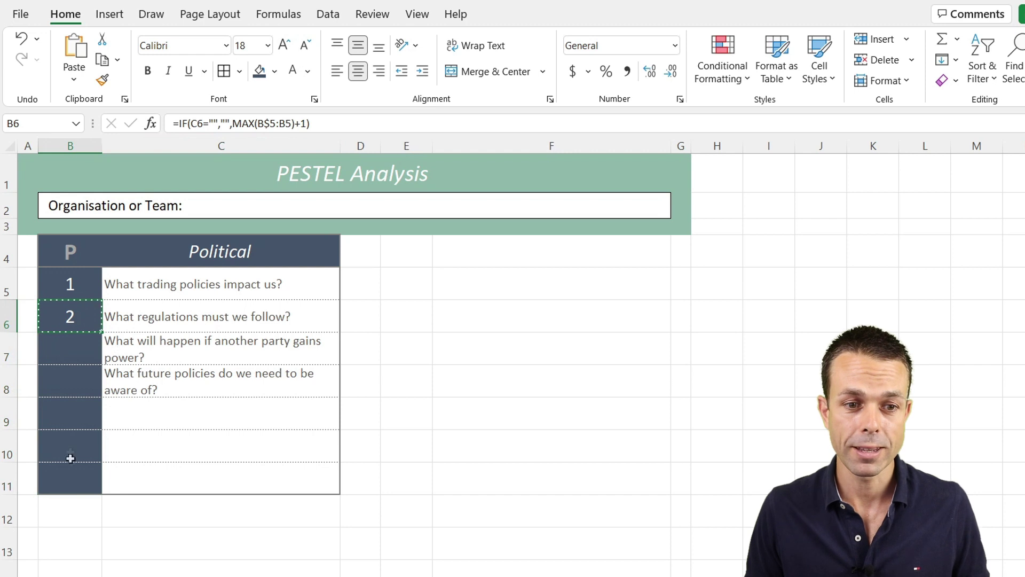
drag(80, 341, 81, 478)
right_click(69, 343)
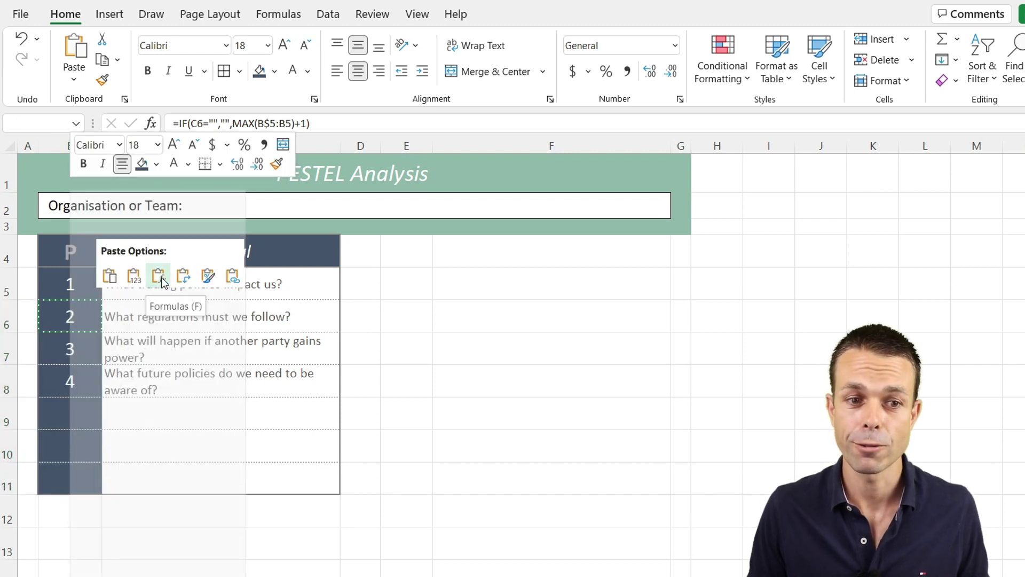
click(163, 281)
click(184, 379)
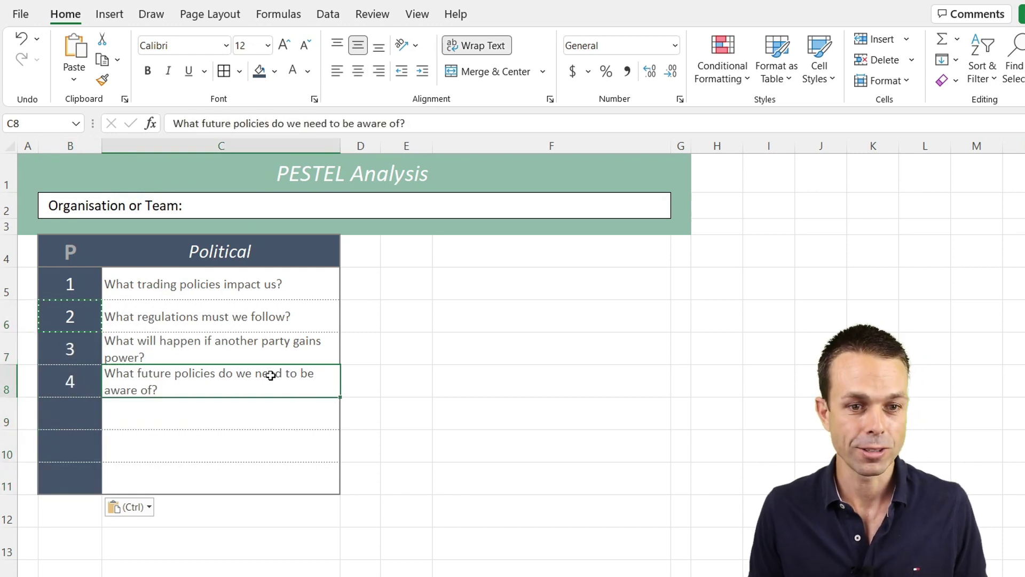
key(Escape)
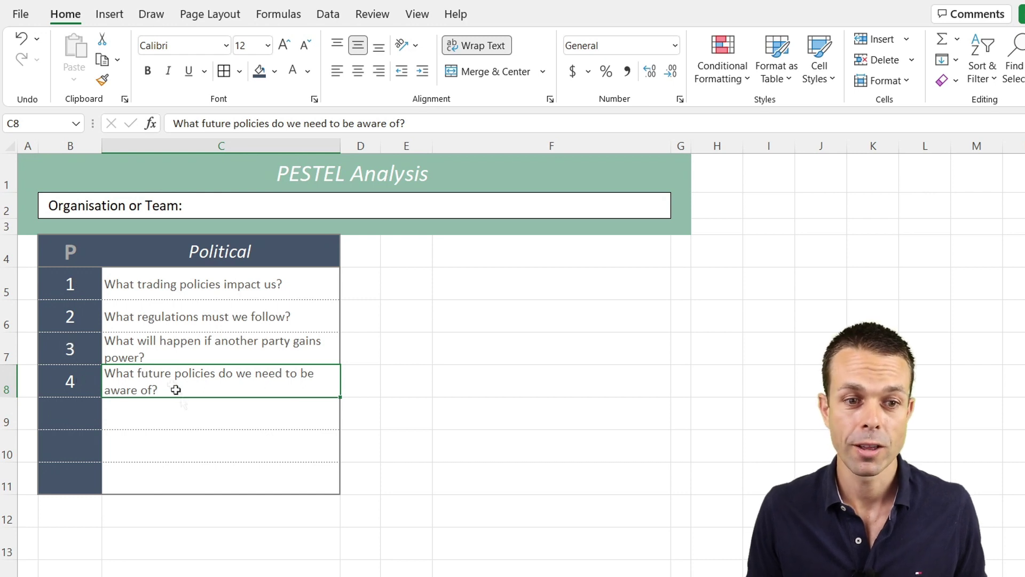
- Type 'Not blank' in C9 and check that B9 numbers it 5
click(252, 421)
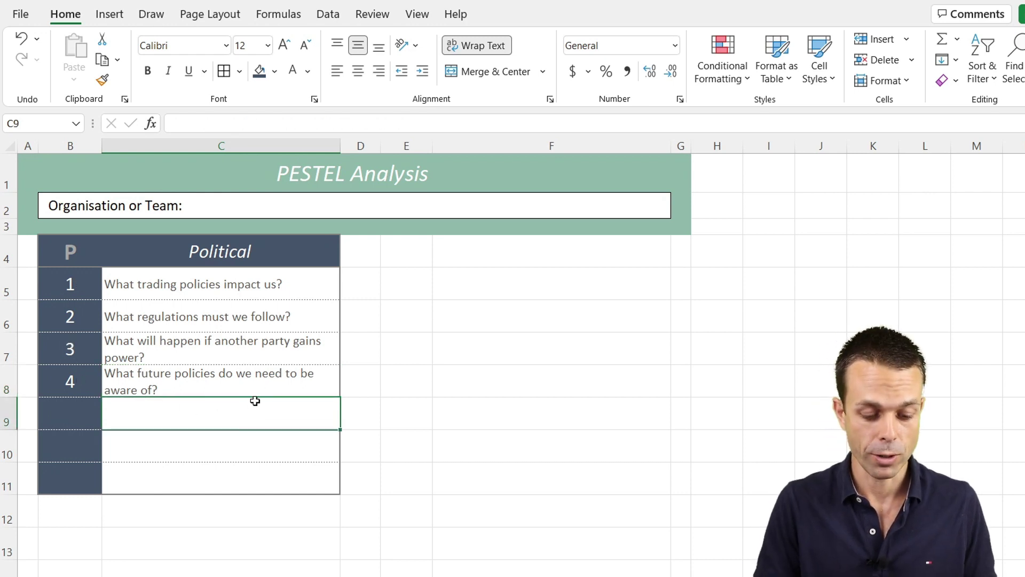
text(Not blank)
key(Return)
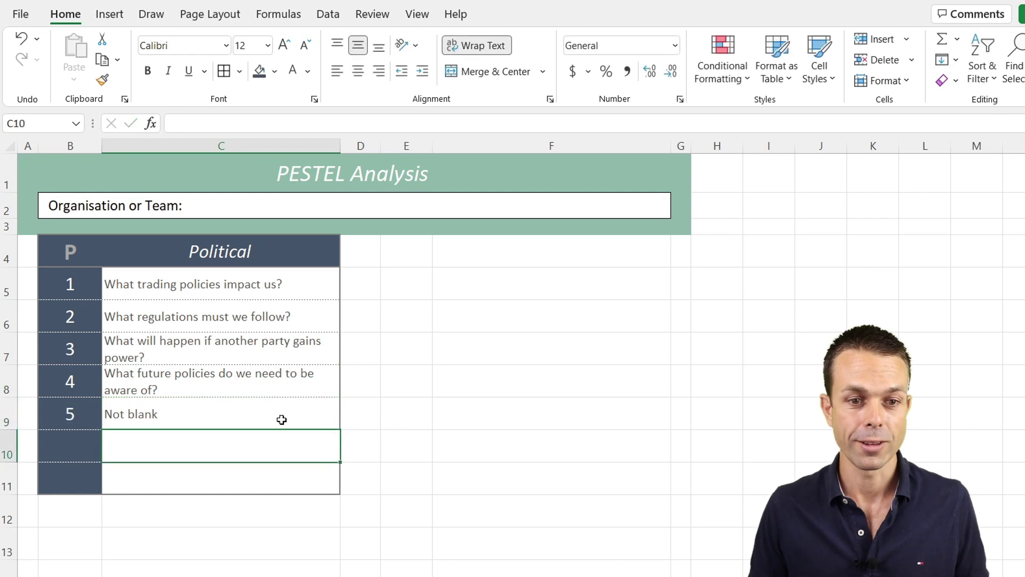
click(81, 400)
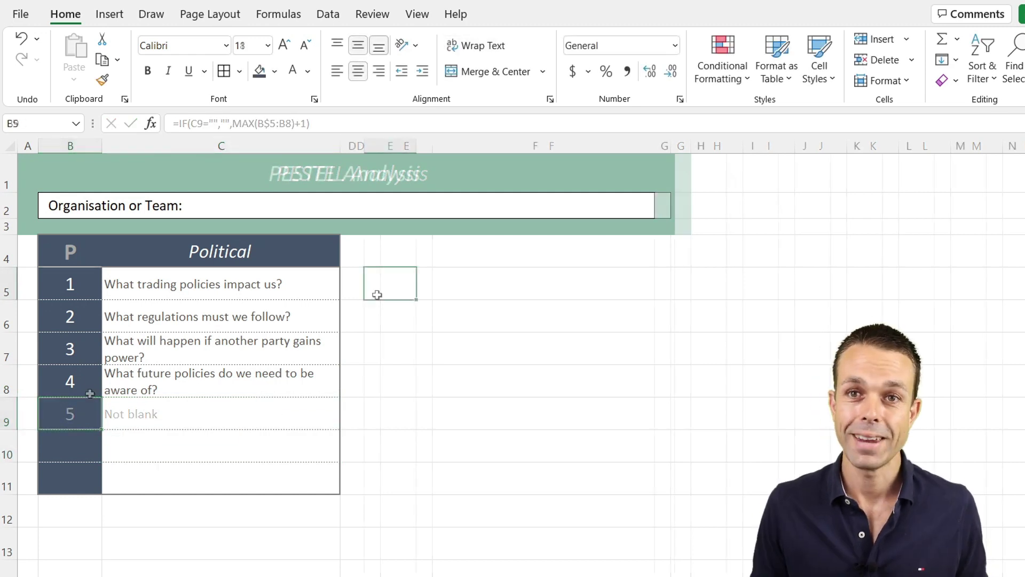
- Copy the Political block B4:C11 to E4 and change its letter to E
click(75, 252)
drag(193, 358, 303, 472)
key(ctrl+c)
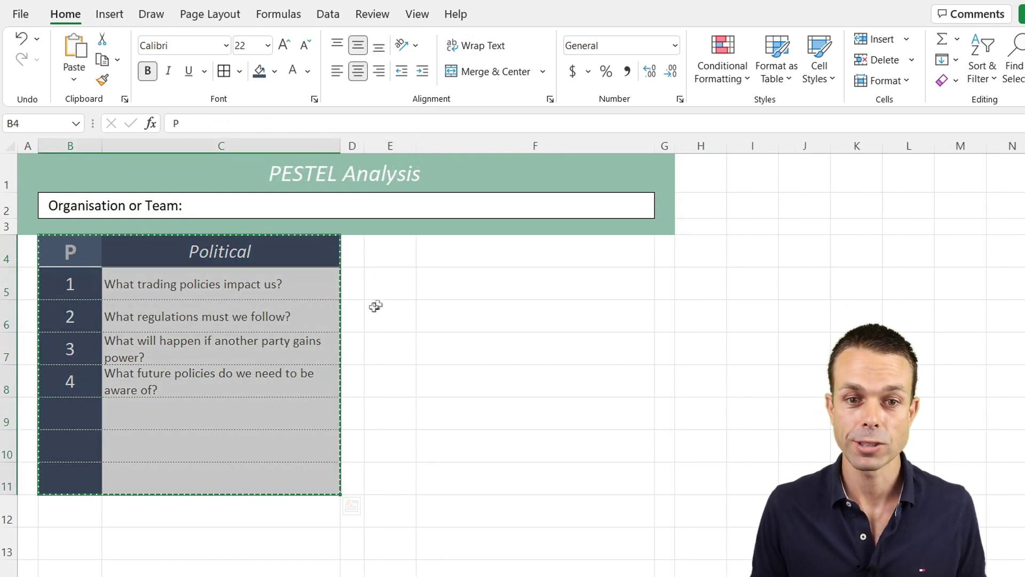
click(403, 252)
key(ctrl+v)
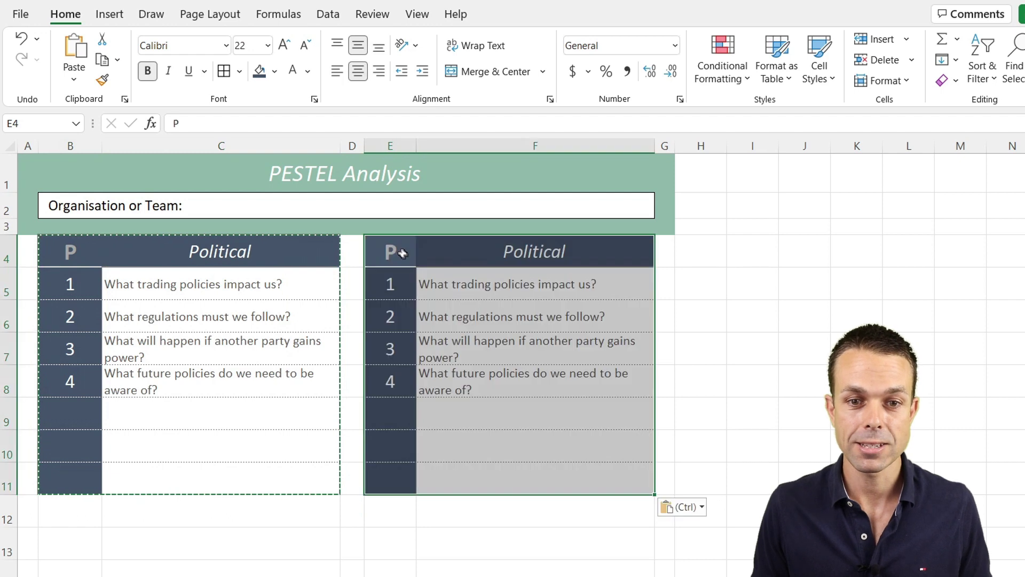
click(390, 248)
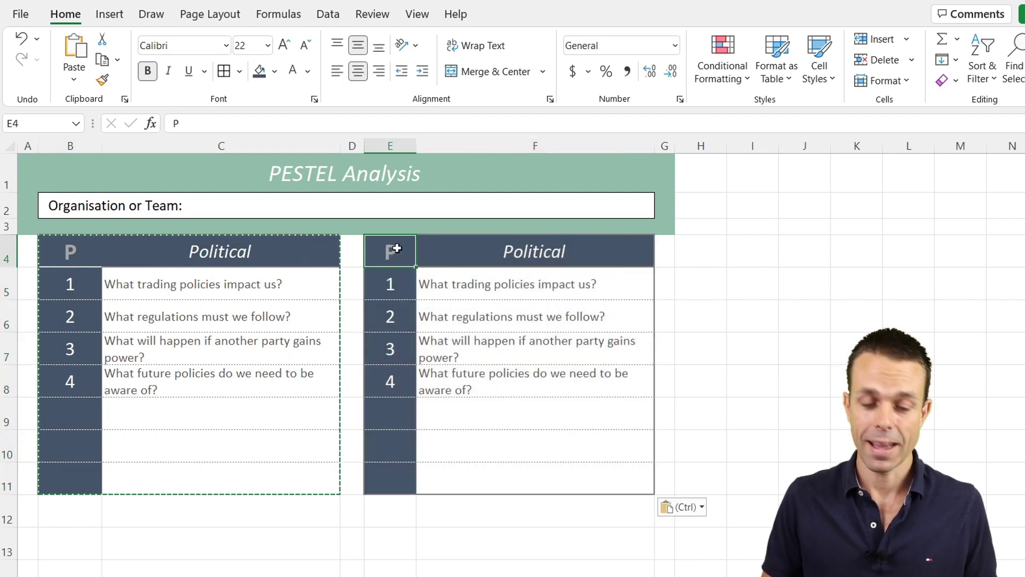
text(E)
click(457, 253)
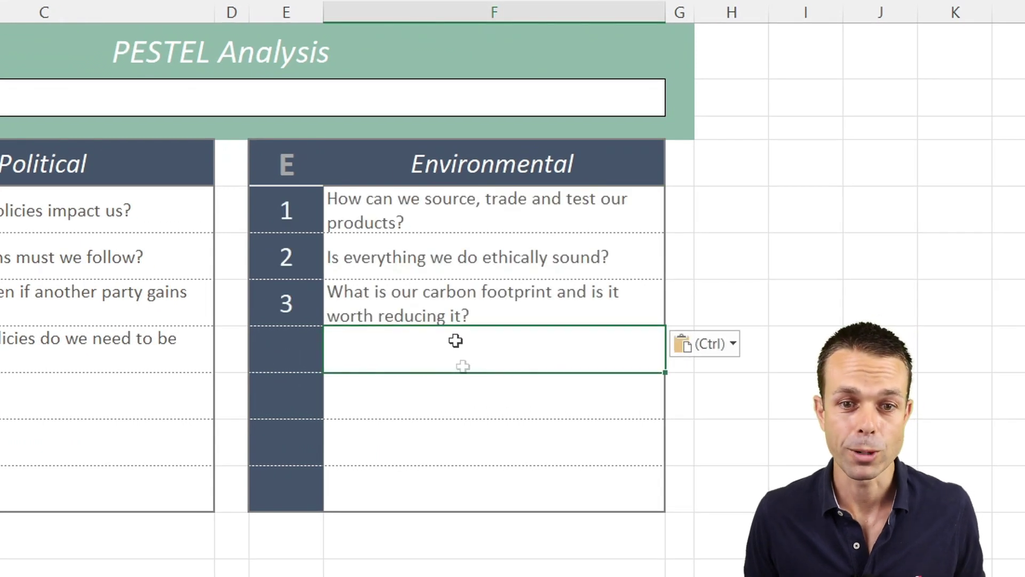
- Enter the three Environmental questions on sourcing products, ethics and the carbon footprint
click(503, 213)
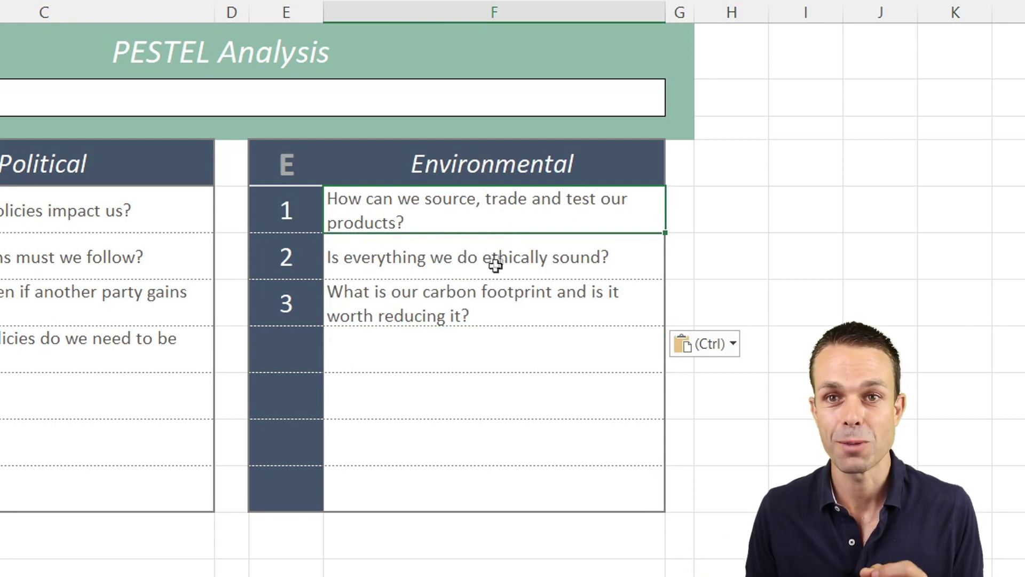
click(458, 260)
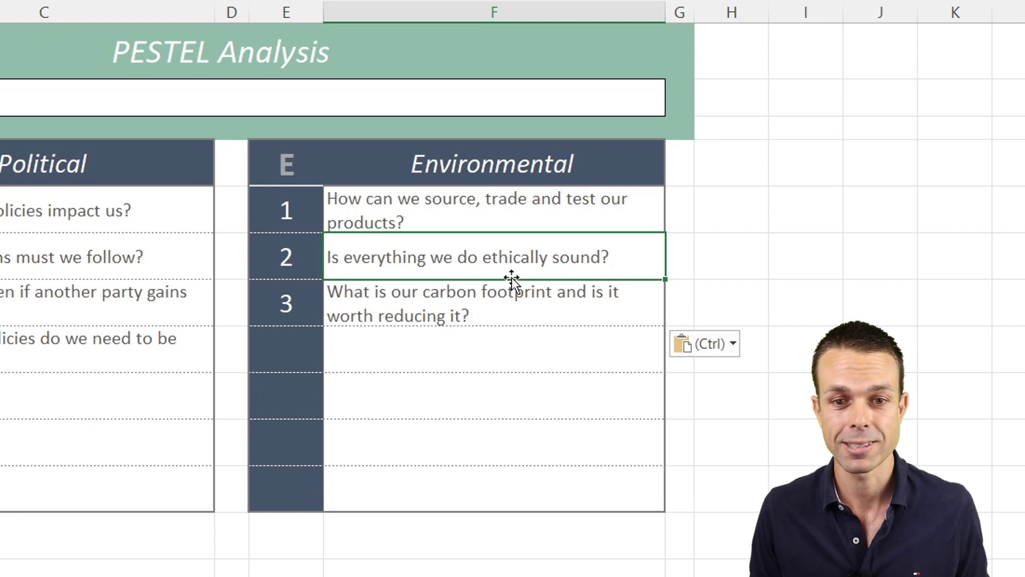
click(500, 301)
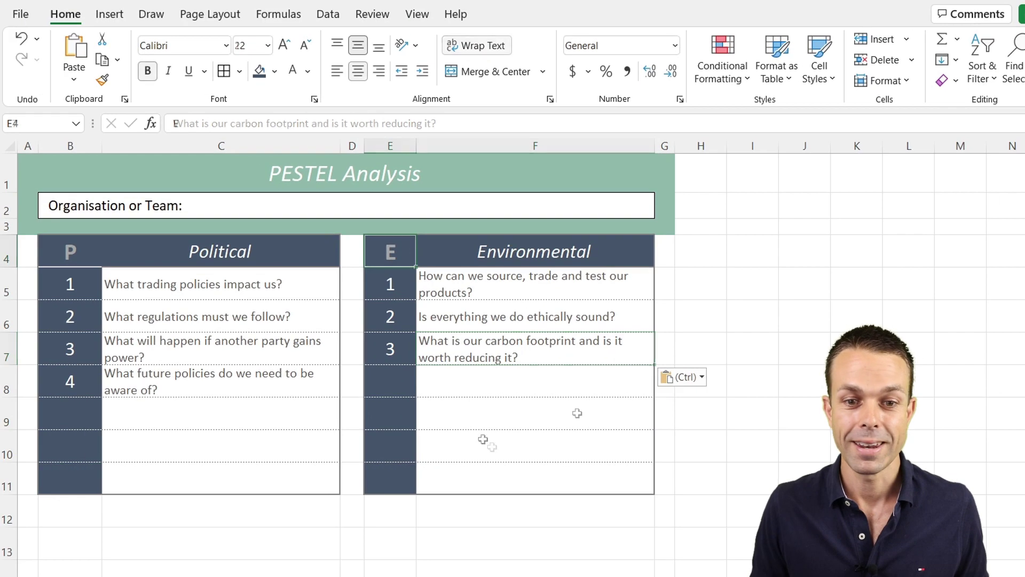
- Copy the Environmental box into the rows below, heading the copy T / Technological
drag(335, 206, 528, 480)
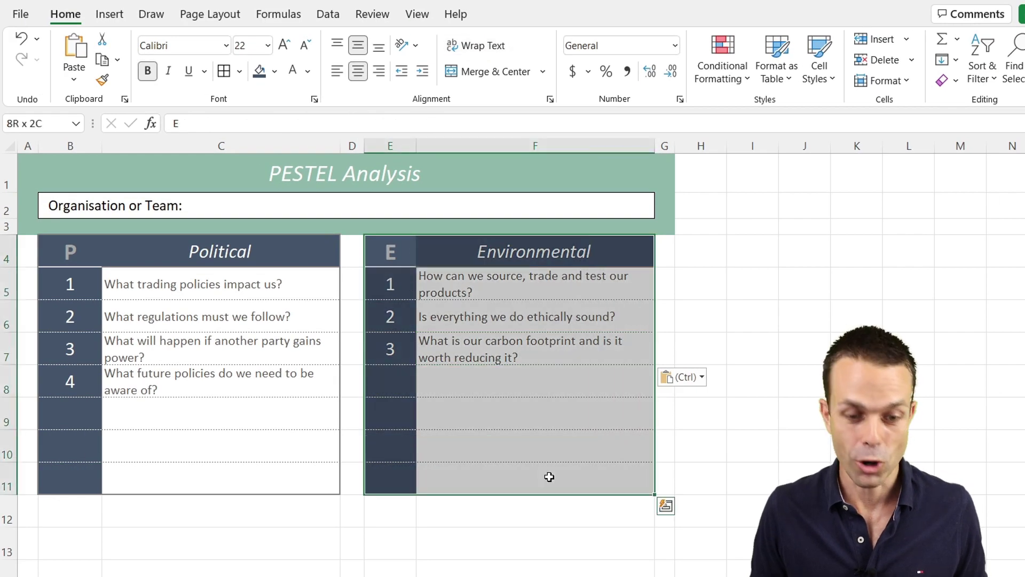
scroll(278, 451, down, 1)
key(ctrl+c)
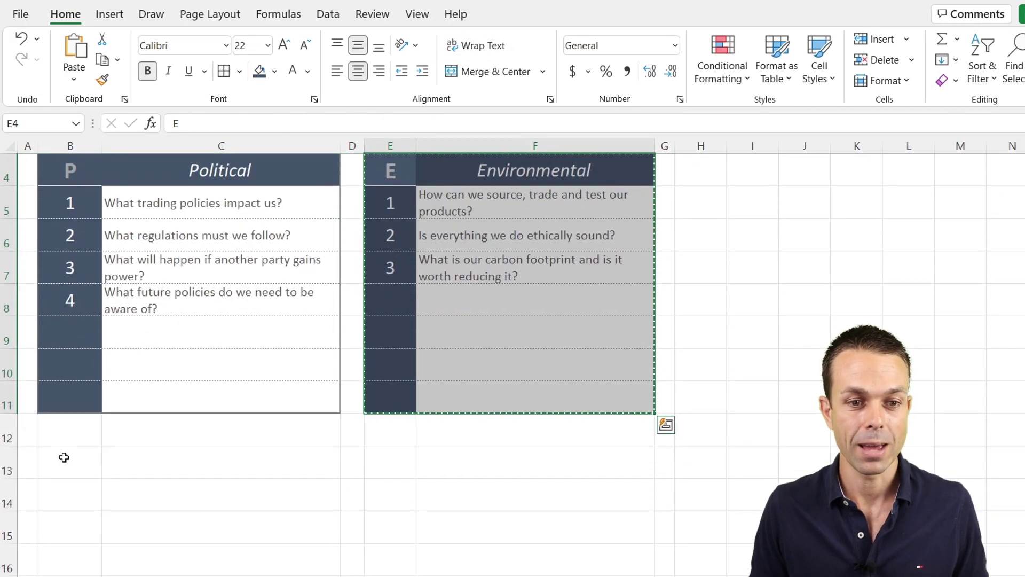
click(64, 457)
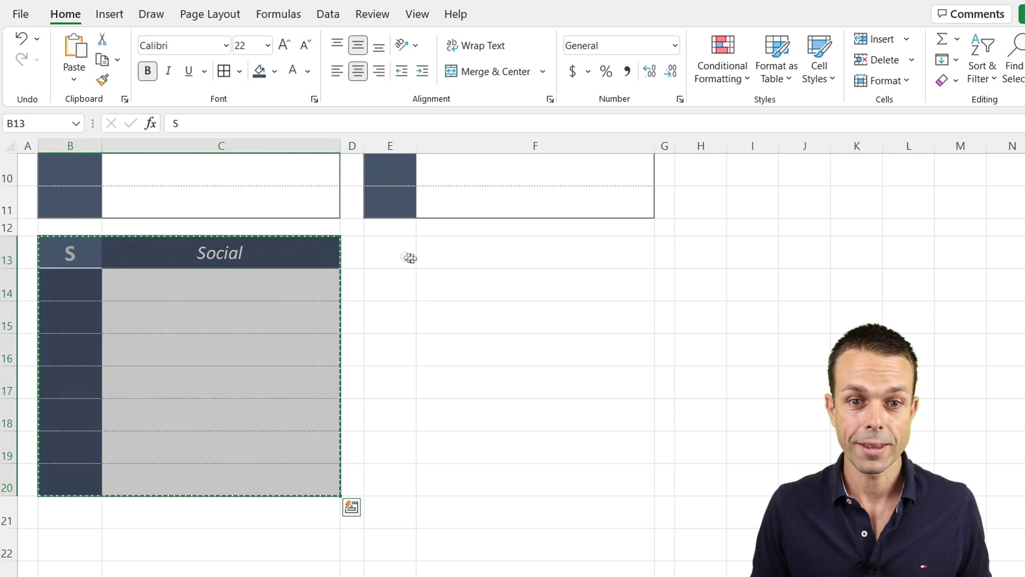
click(401, 256)
key(ctrl+v)
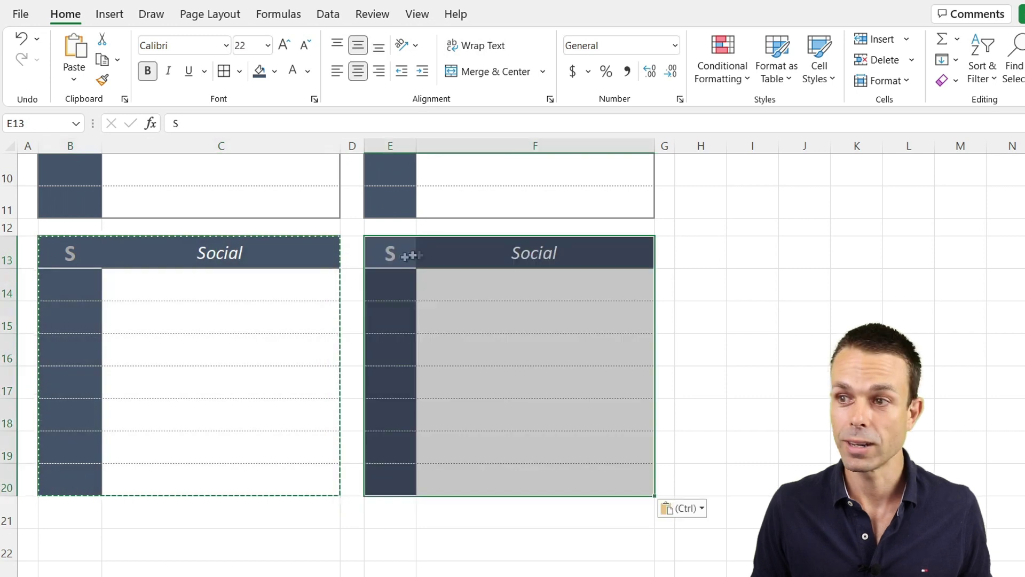
text(T)
key(Tab)
text(Technological)
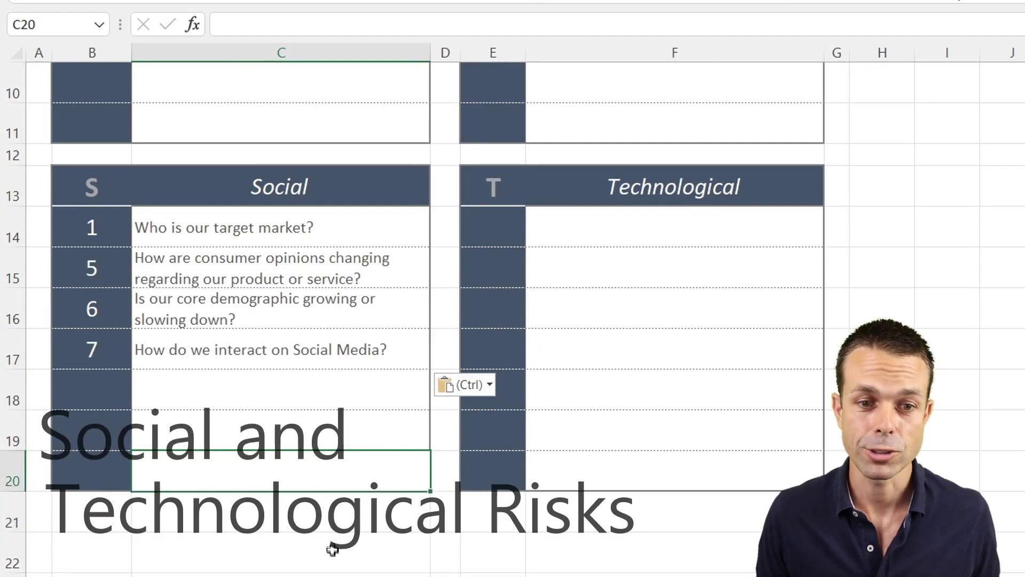
click(270, 413)
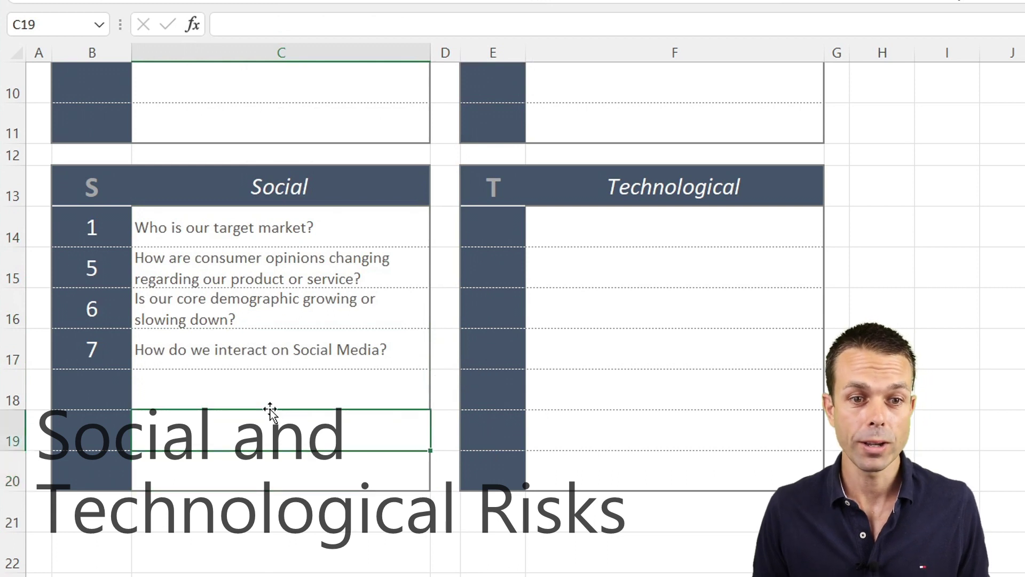
- Go through the second, third and fourth Social questions
click(214, 267)
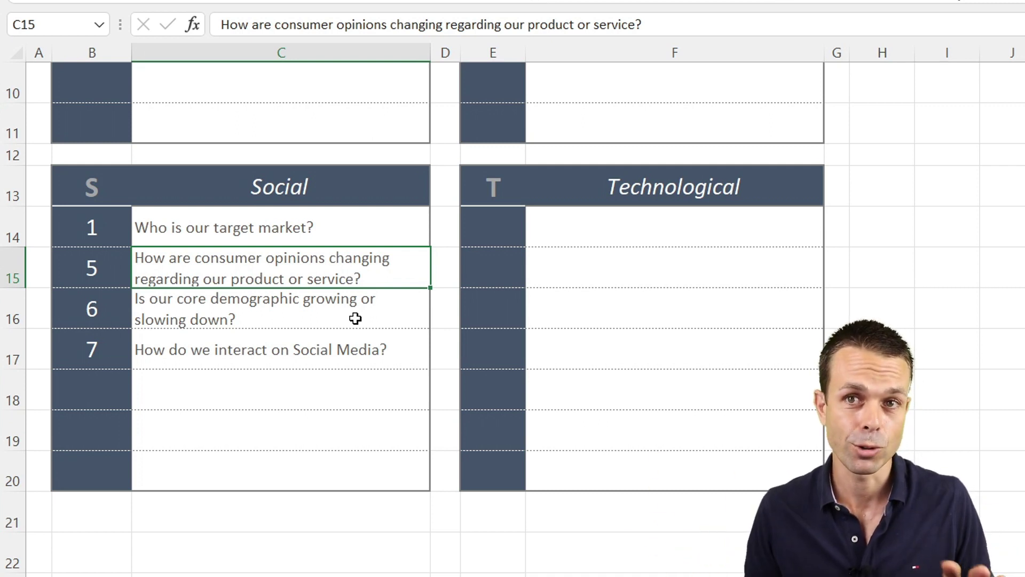
click(287, 318)
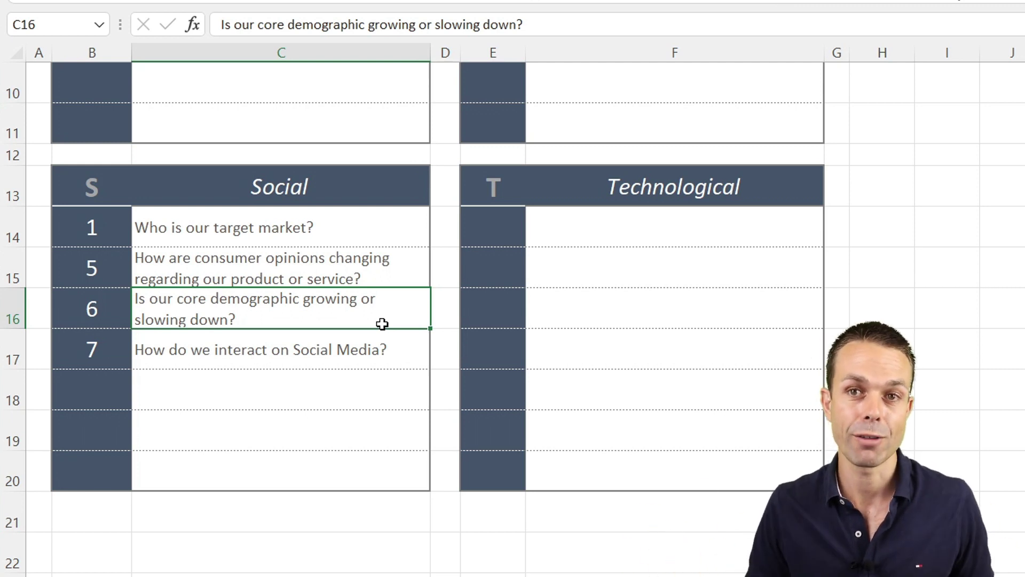
click(305, 352)
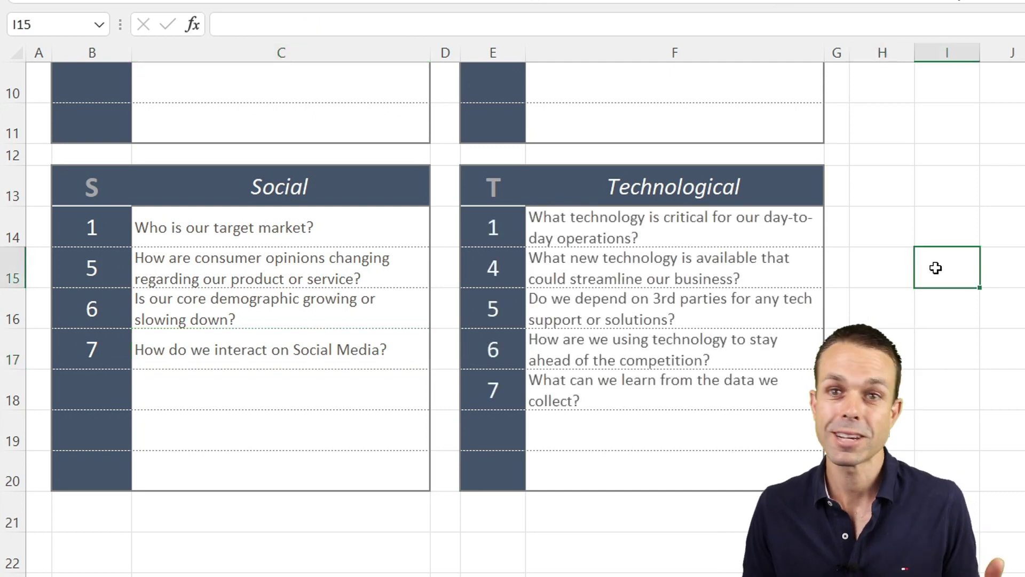
click(744, 224)
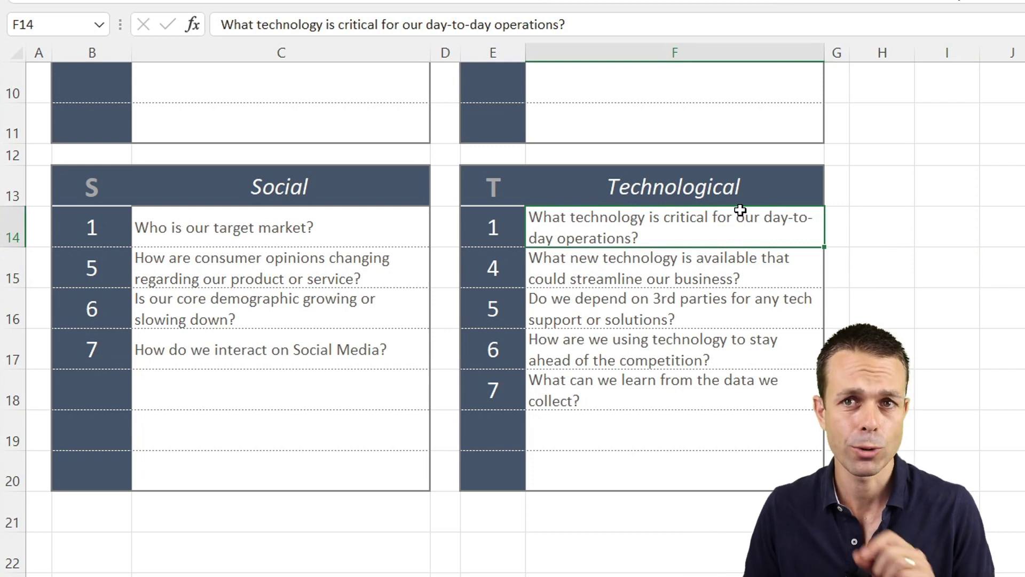
click(668, 267)
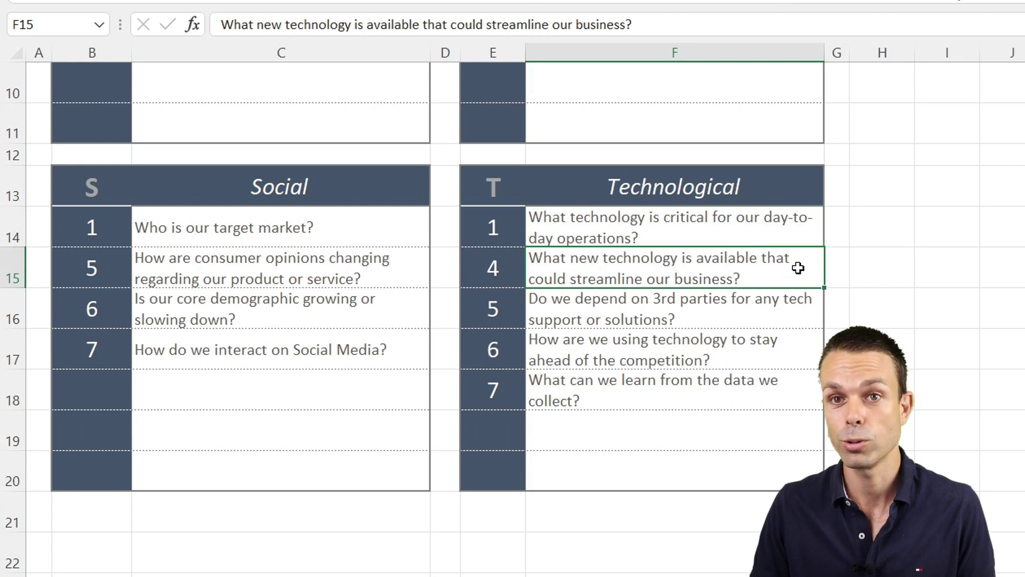
click(780, 319)
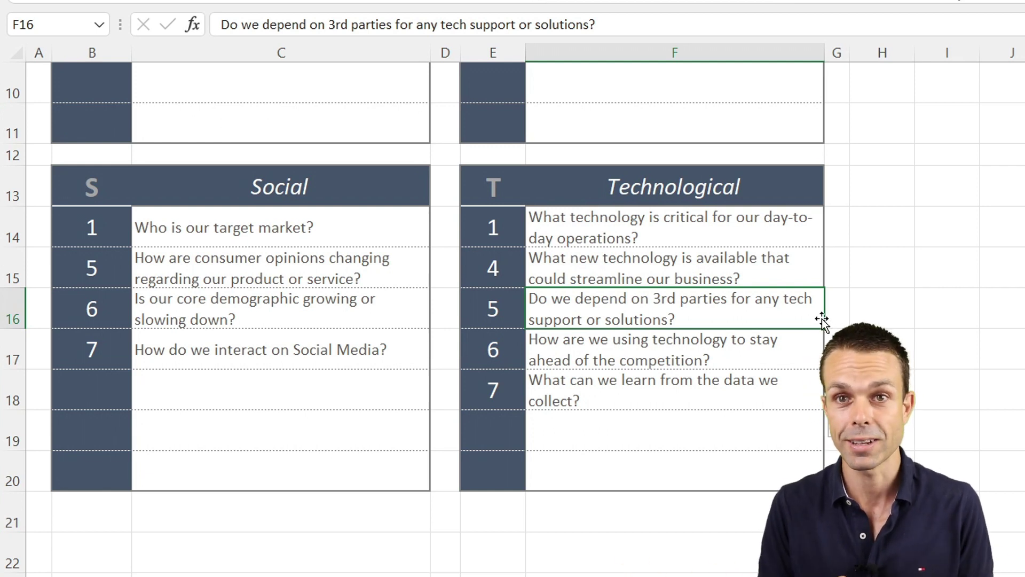
click(783, 337)
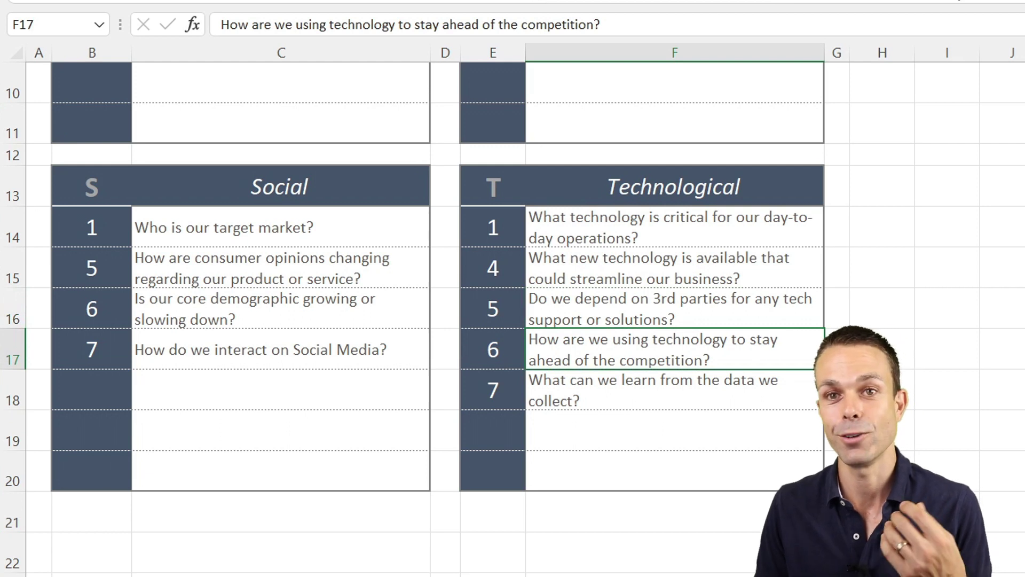
click(759, 384)
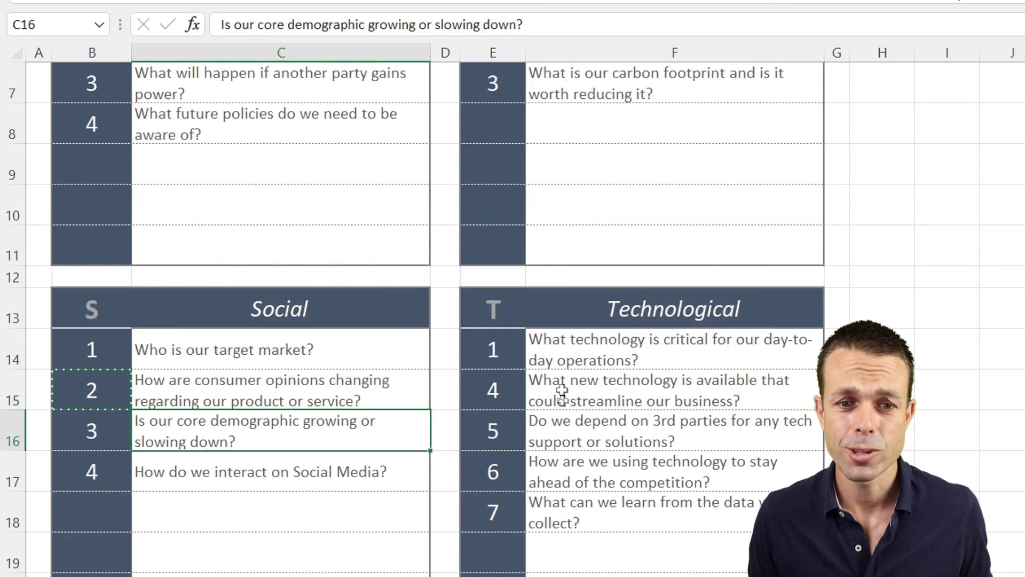
- Correct the Technological numbering formula's range to MAX(E$14:E14)+1
click(479, 358)
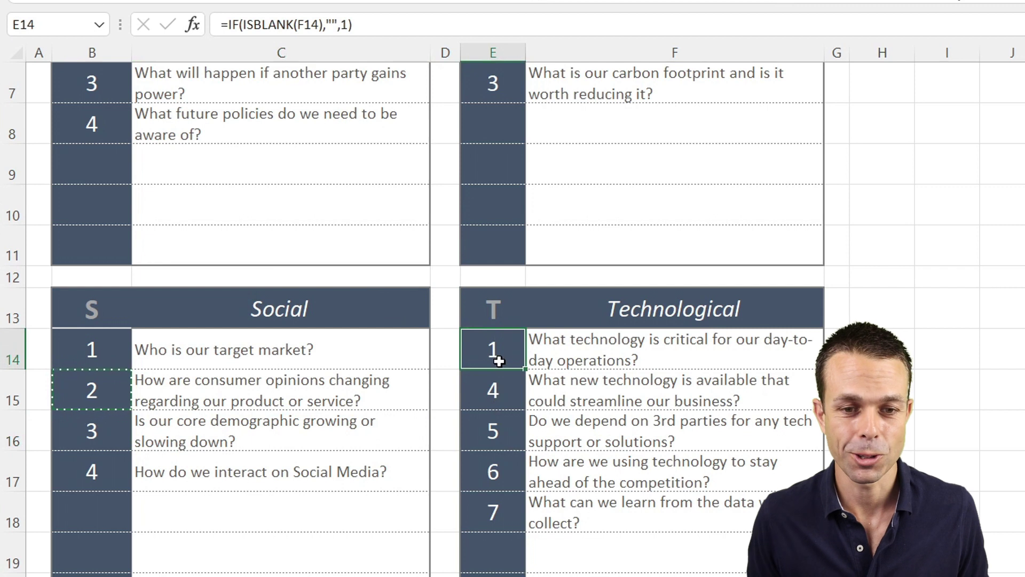
click(494, 389)
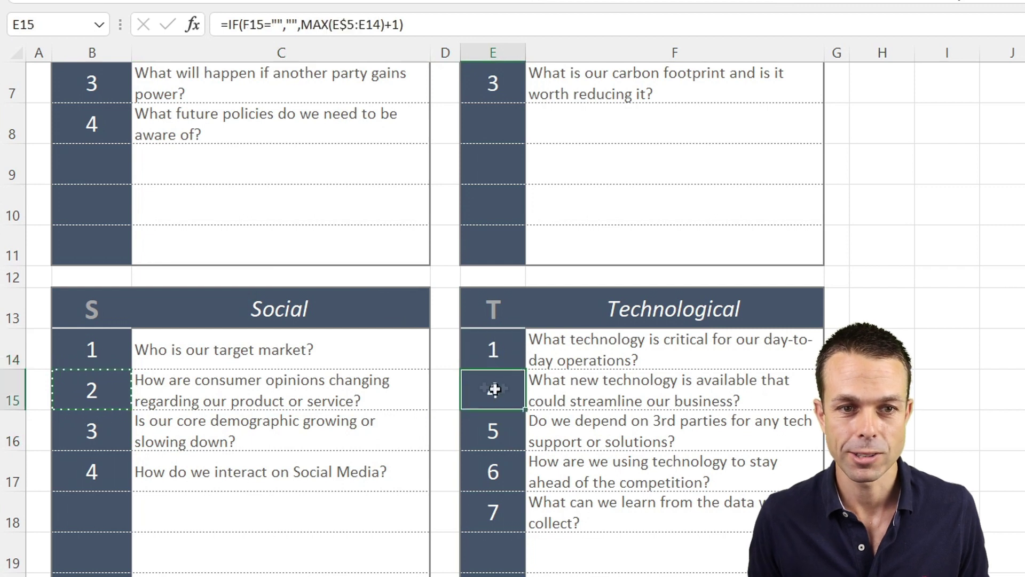
click(332, 25)
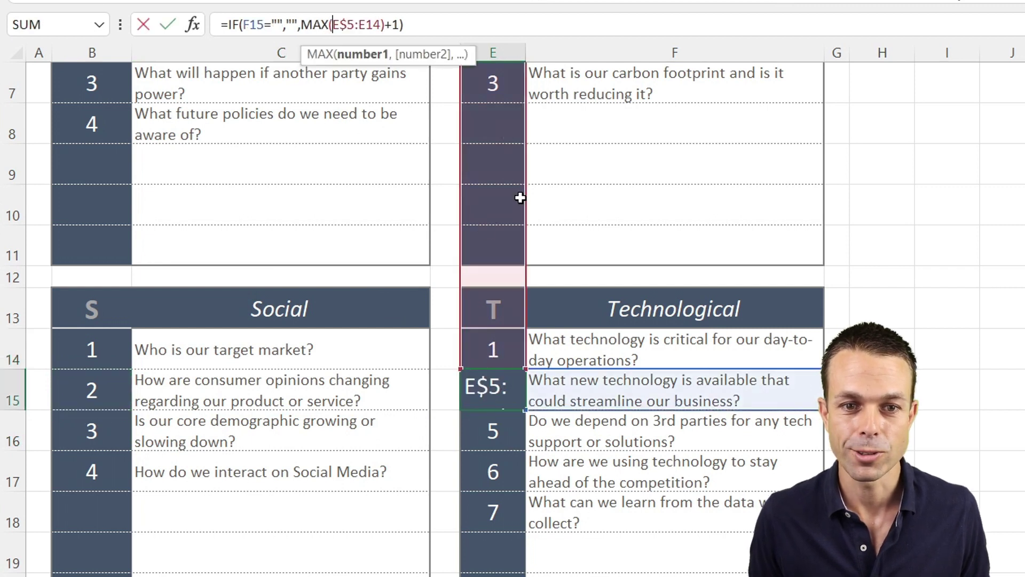
scroll(506, 267, up, 1)
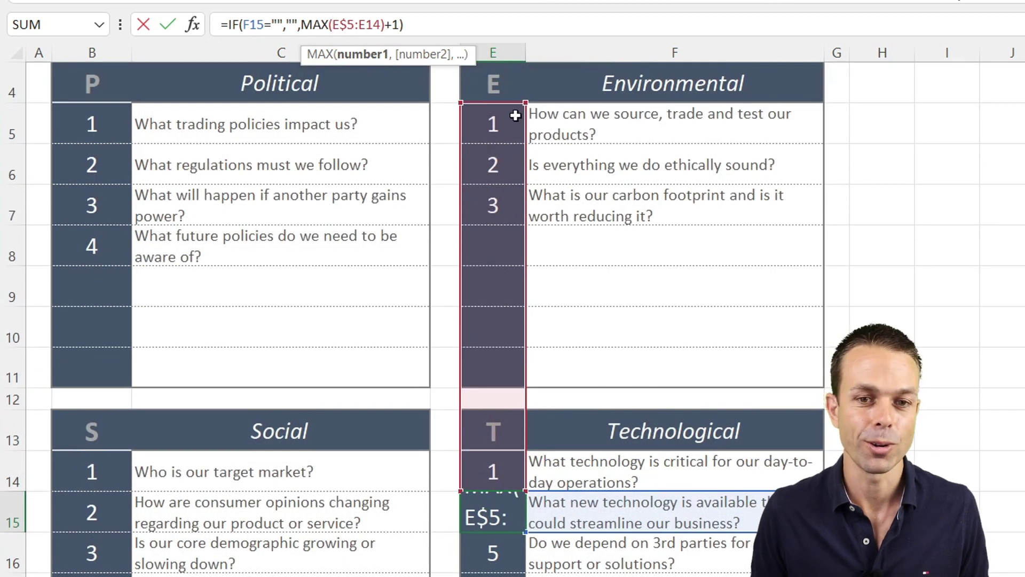
drag(515, 115, 541, 457)
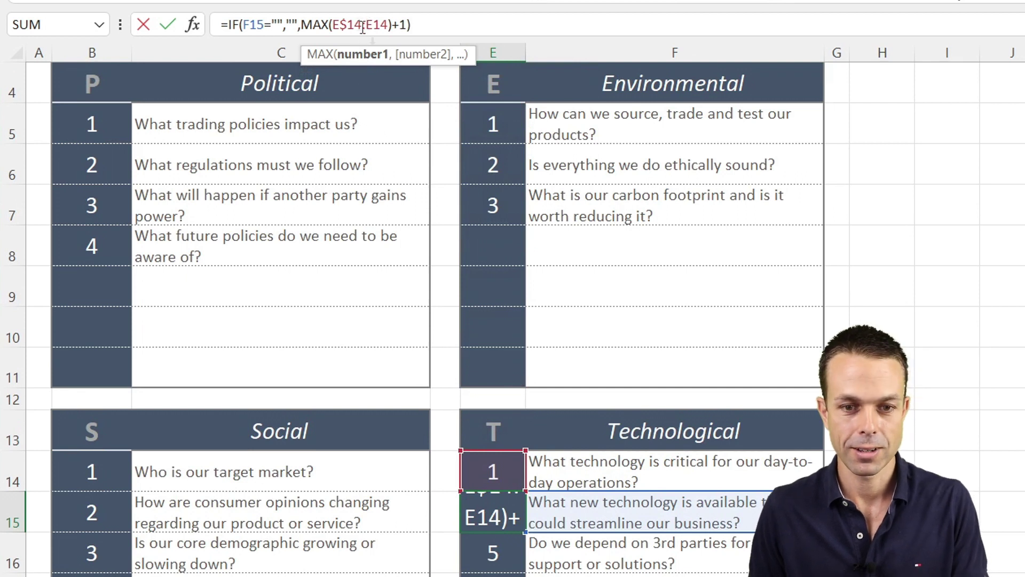
key(Return)
- Paste the corrected formula into E15:E20 so the questions number 1–5
scroll(544, 434, down, 1)
click(505, 389)
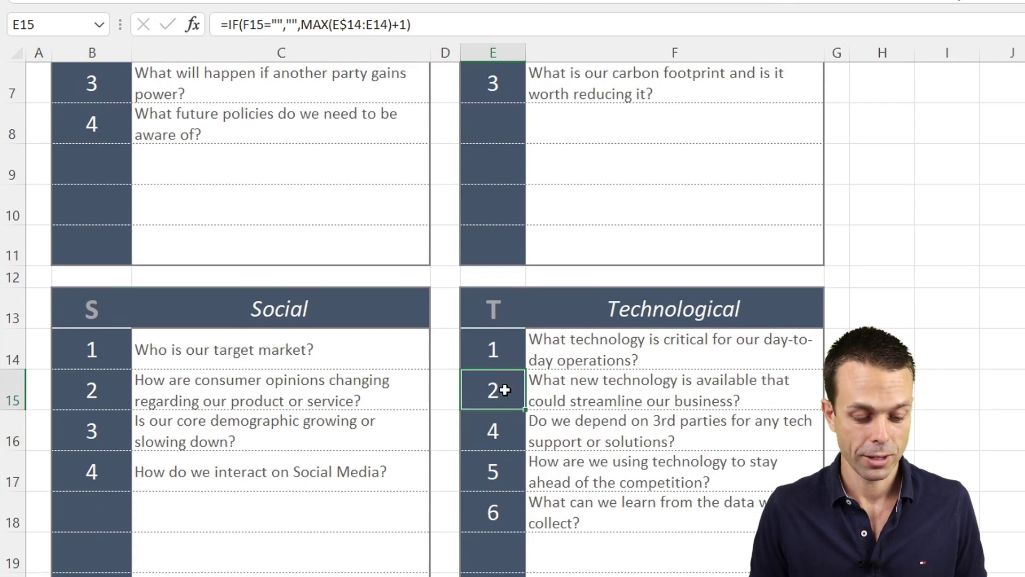
key(ctrl+c)
scroll(488, 448, down, 1)
drag(493, 272, 498, 465)
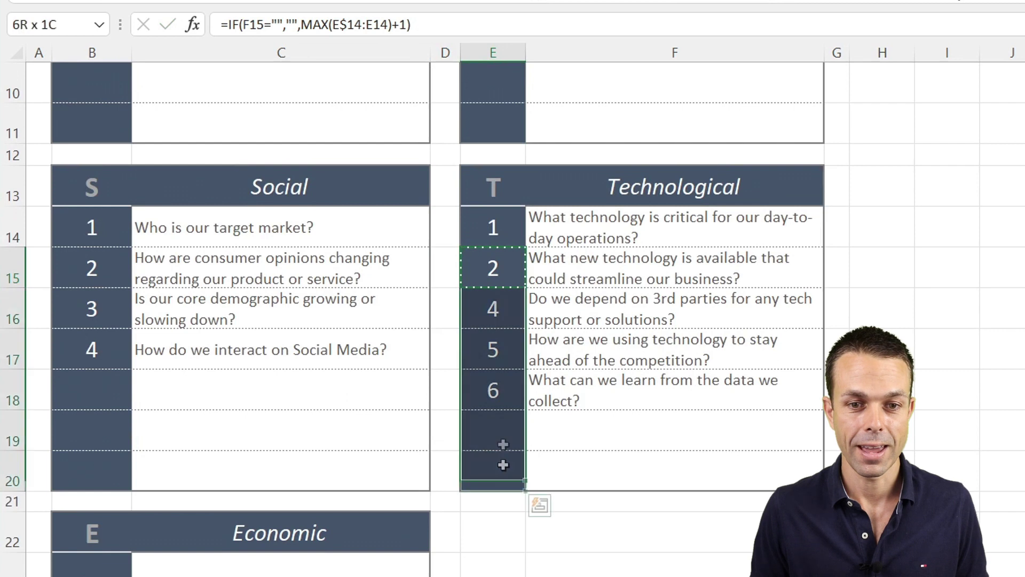
right_click(490, 283)
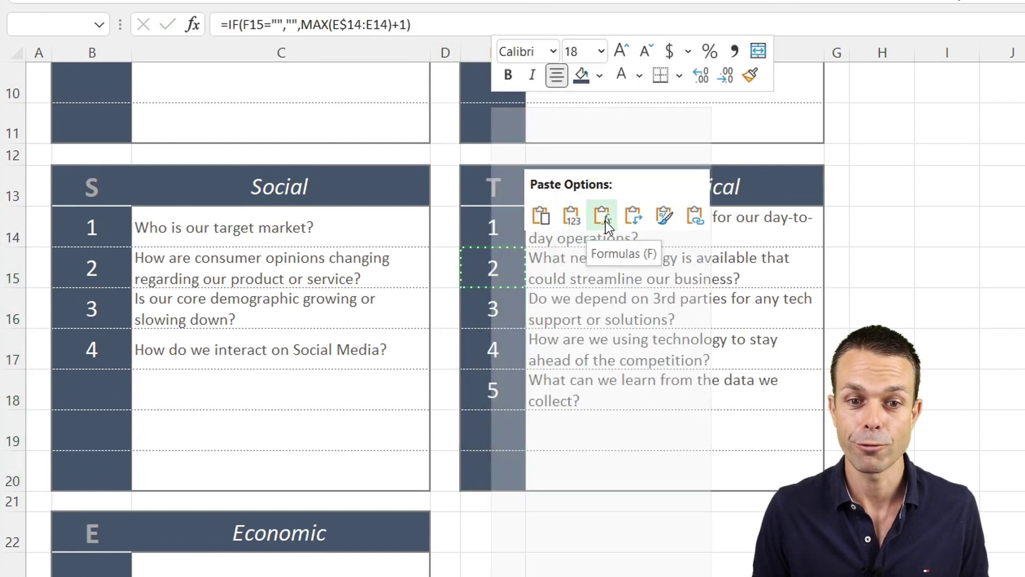
click(606, 221)
click(592, 323)
click(576, 334)
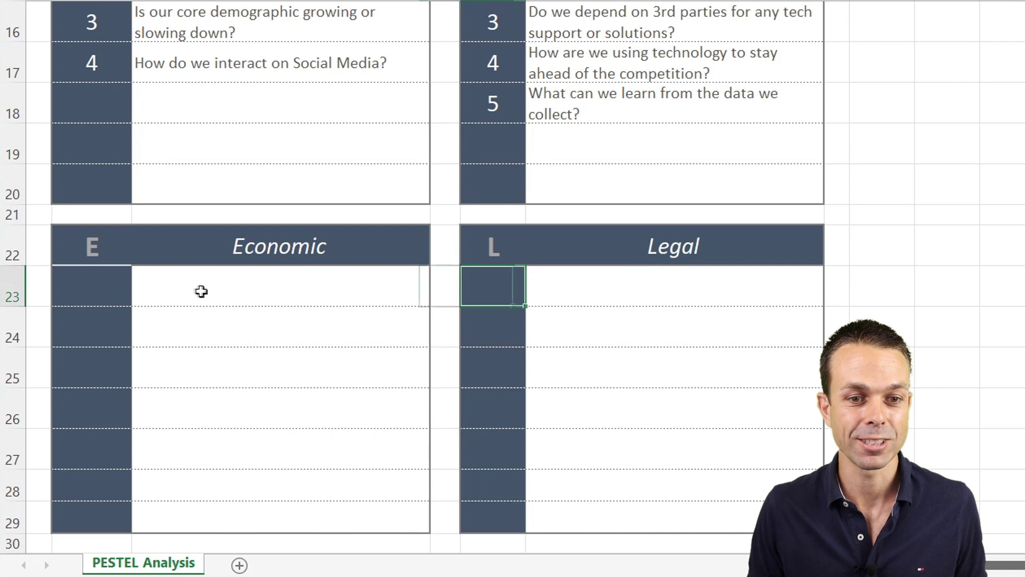
- Paste two questions into the Economic box at E23 and check the three Legal questions
right_click(200, 291)
click(279, 153)
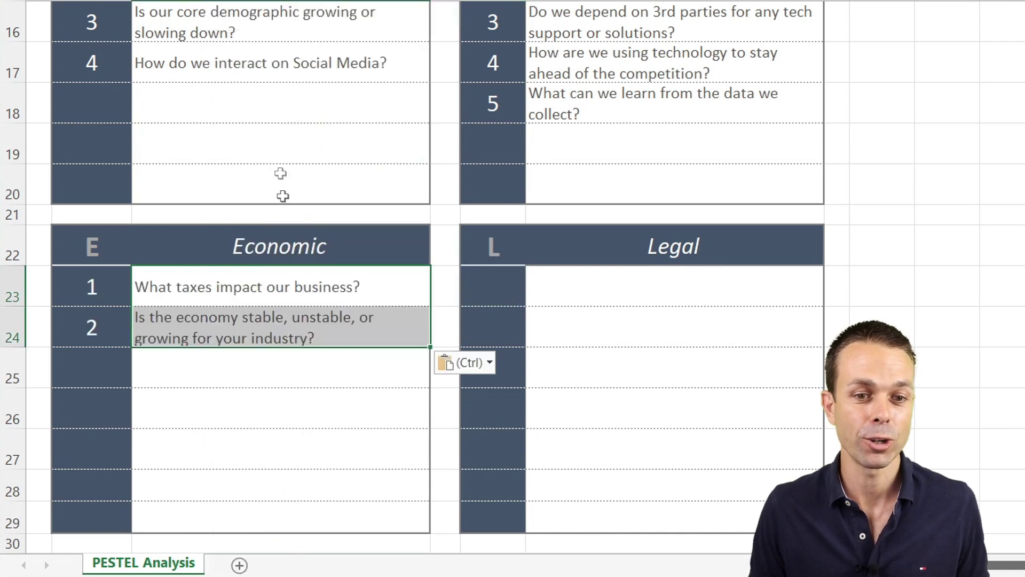
click(279, 359)
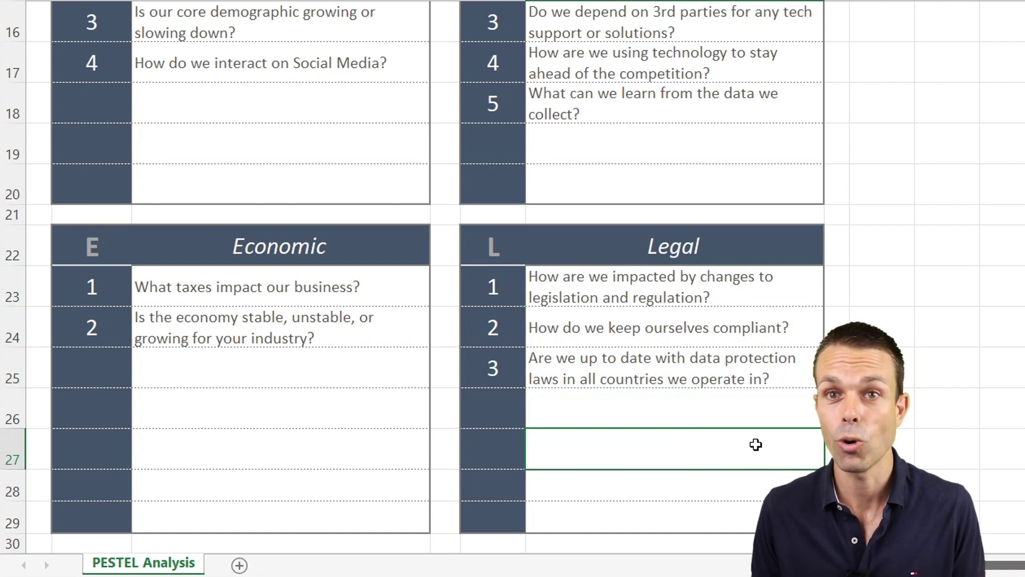
click(758, 318)
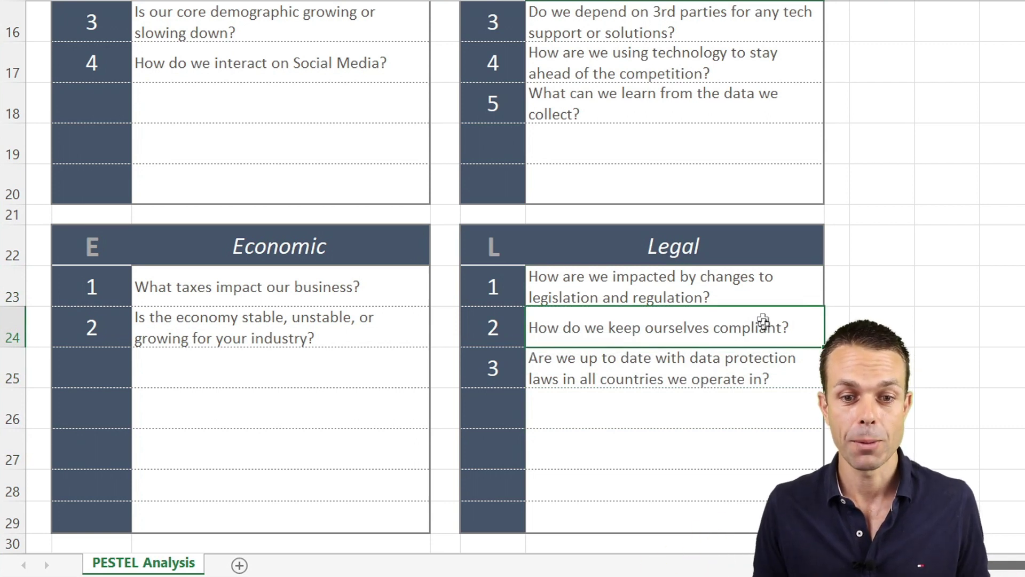
click(748, 370)
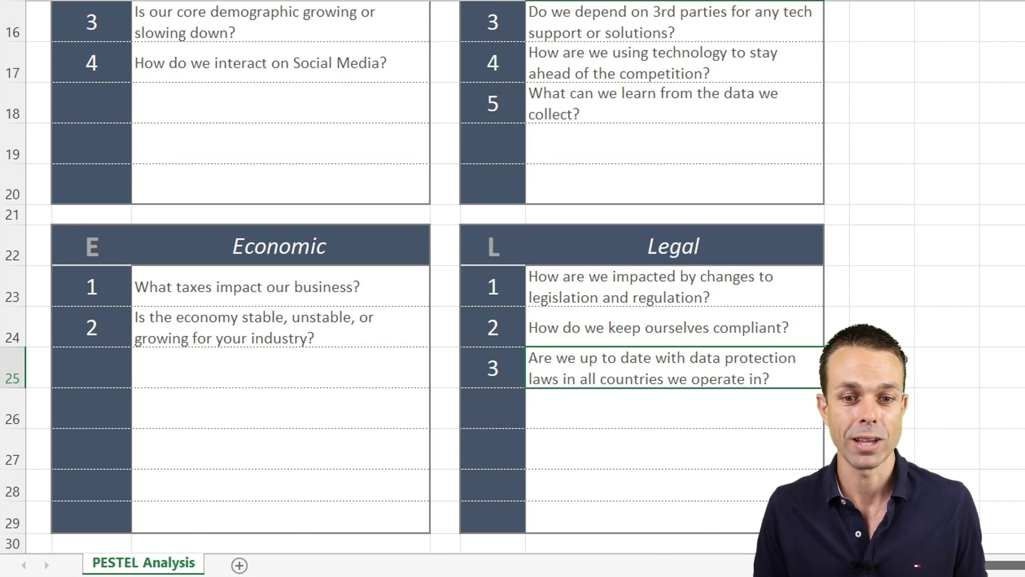
click(924, 343)
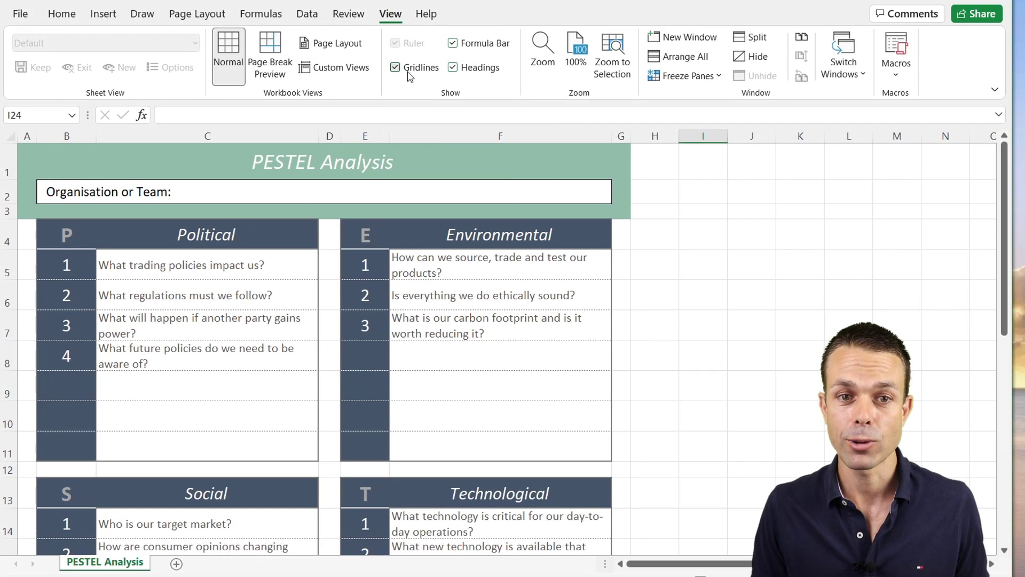
- Turn off the sheet gridlines and select rows 31 to 36 for the Action Register
click(450, 22)
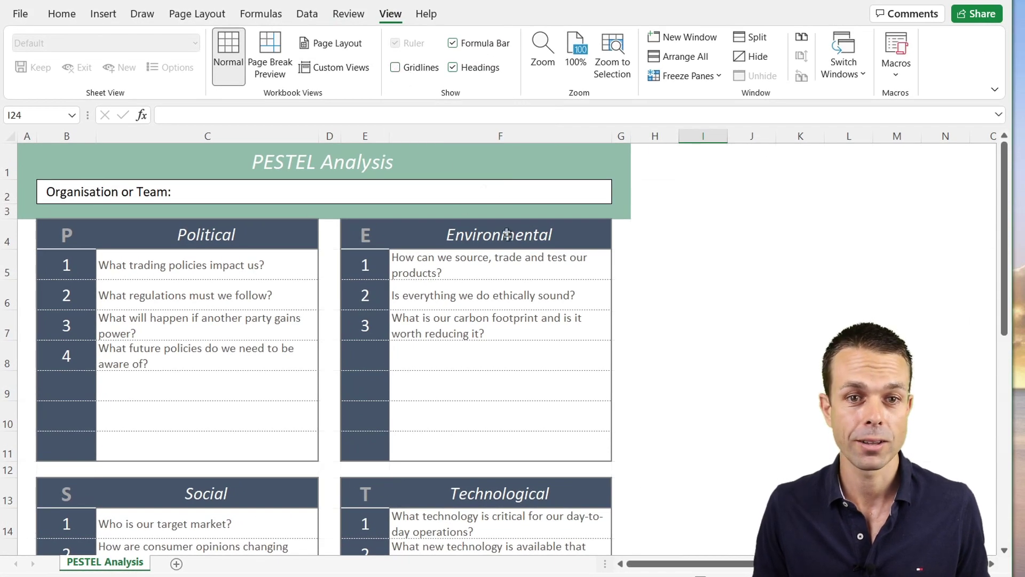
click(659, 331)
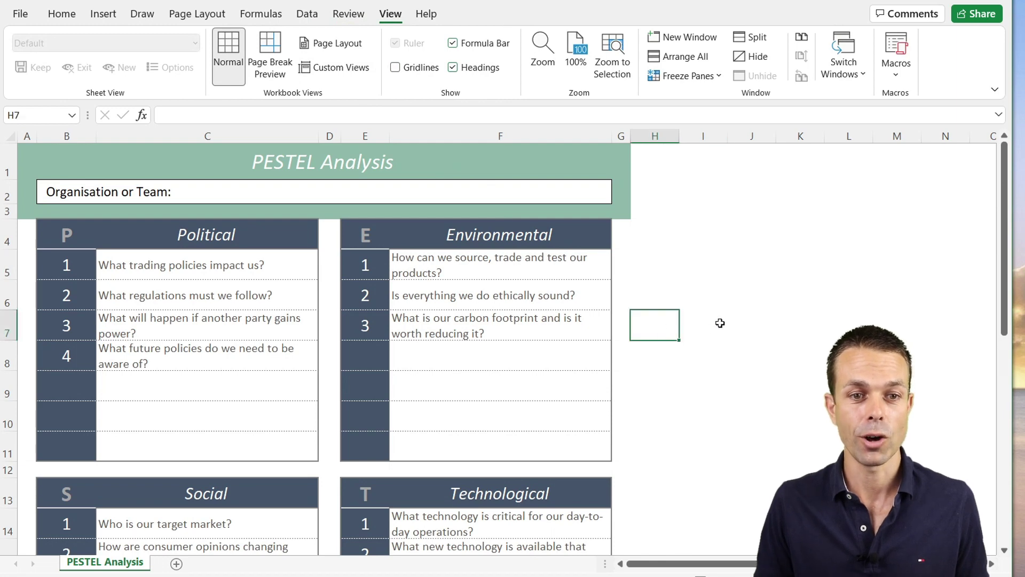
scroll(720, 323, down, 7)
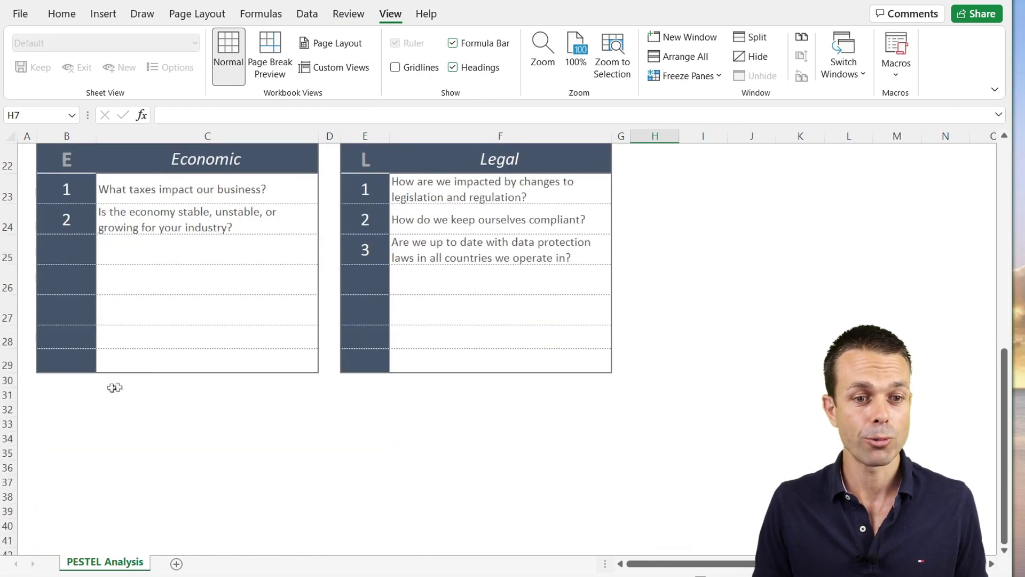
click(59, 394)
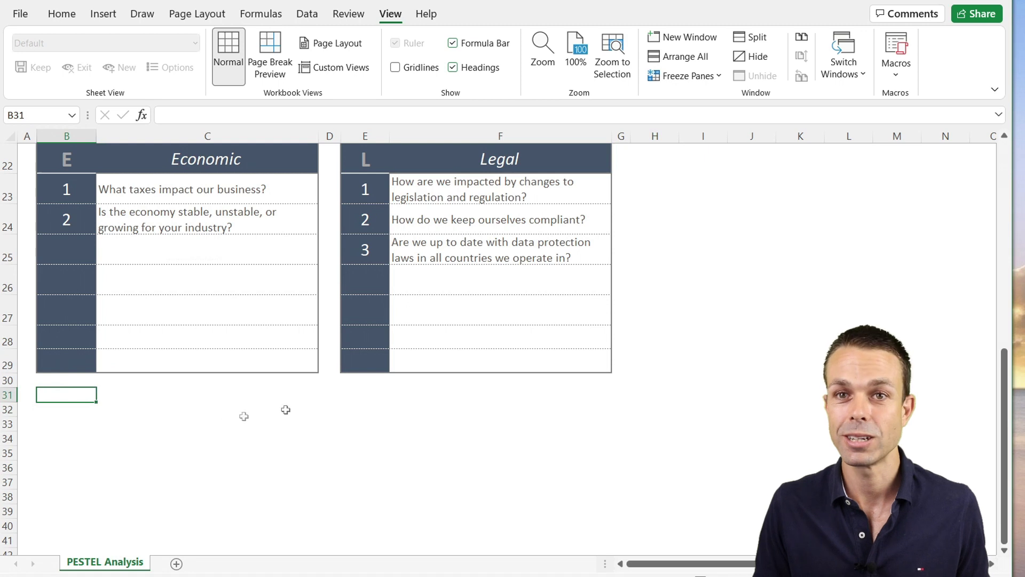
drag(7, 395, 8, 467)
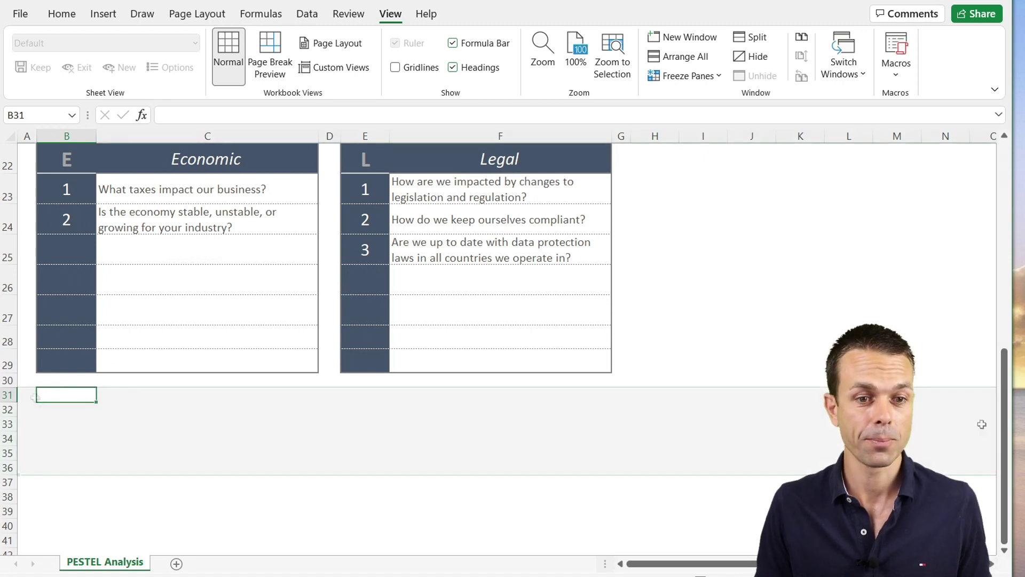
- Set the height of rows 31–35 to 30
right_click(9, 465)
click(61, 355)
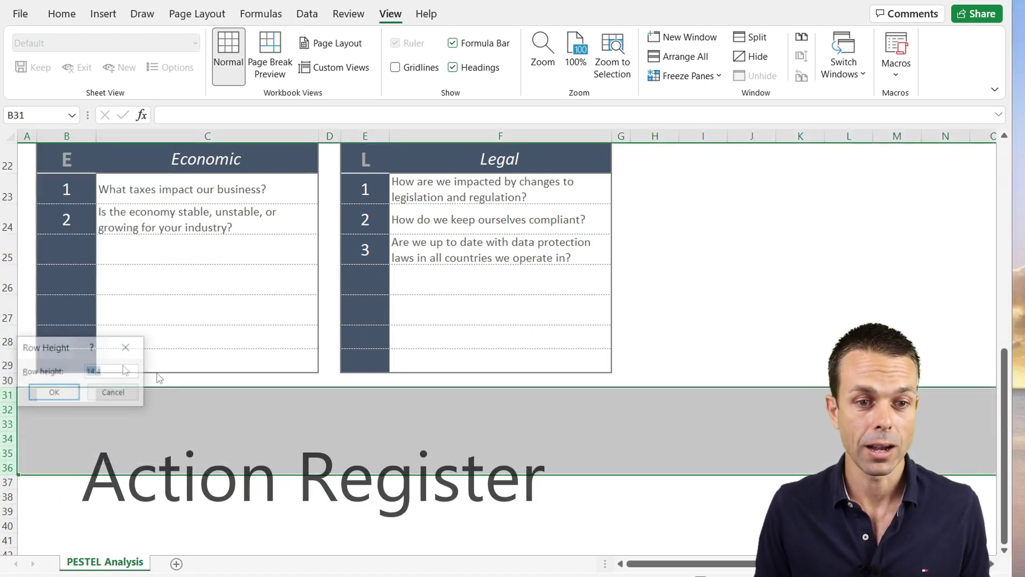
text(30)
key(Return)
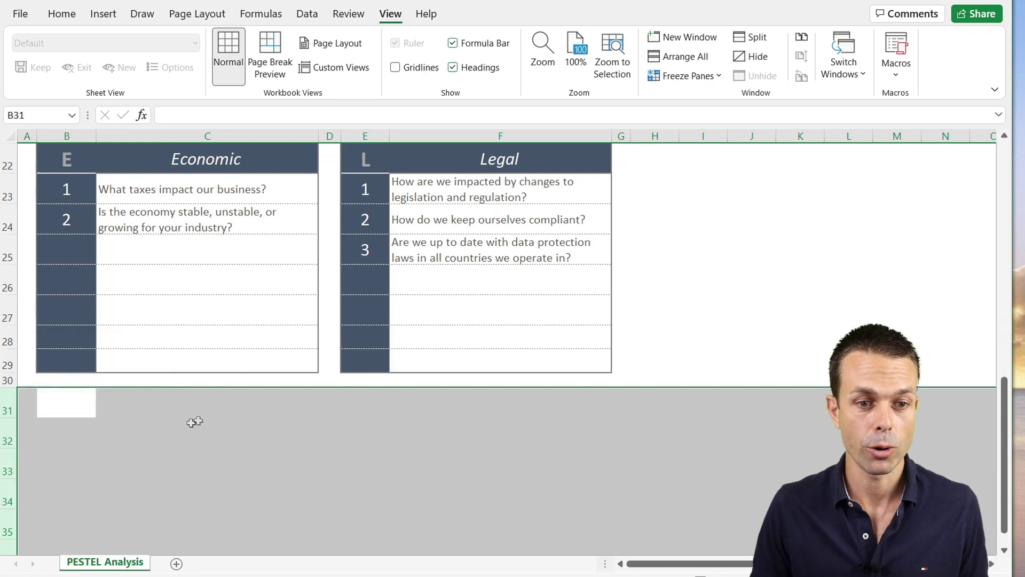
click(193, 422)
- Enter the headers #, Actions and Assigned To: in B31, C31 and F31
click(73, 413)
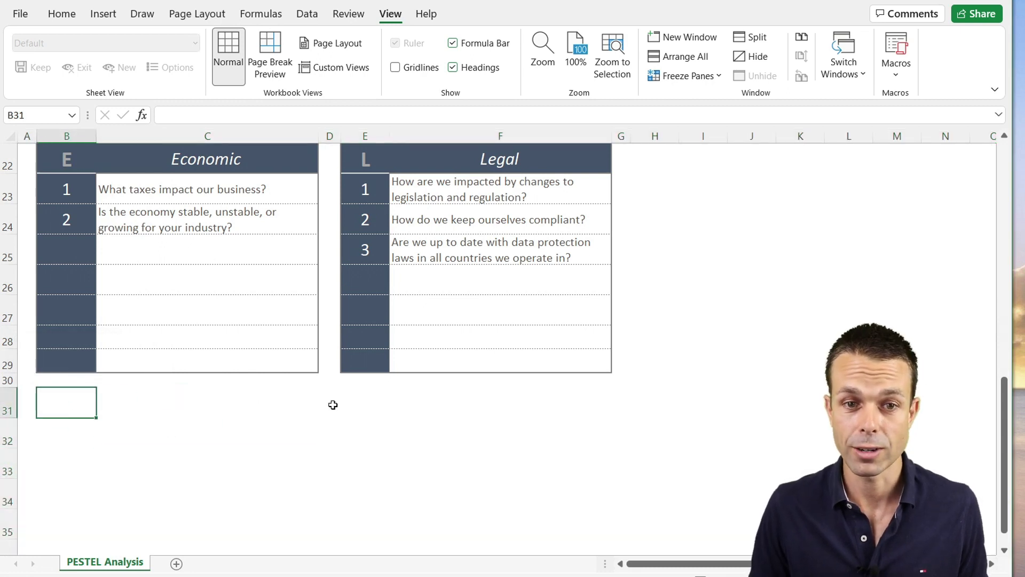
click(506, 418)
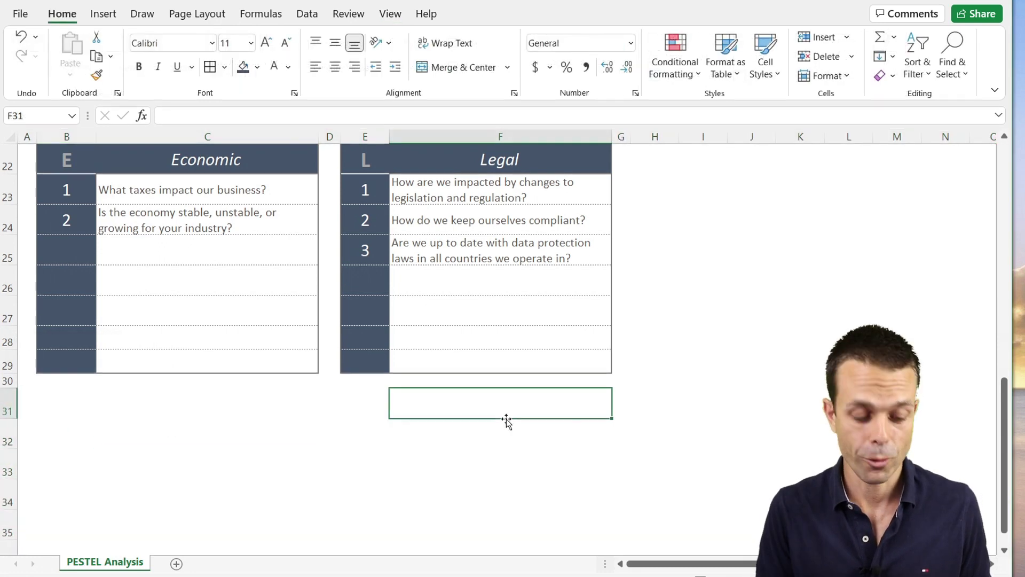
text(As)
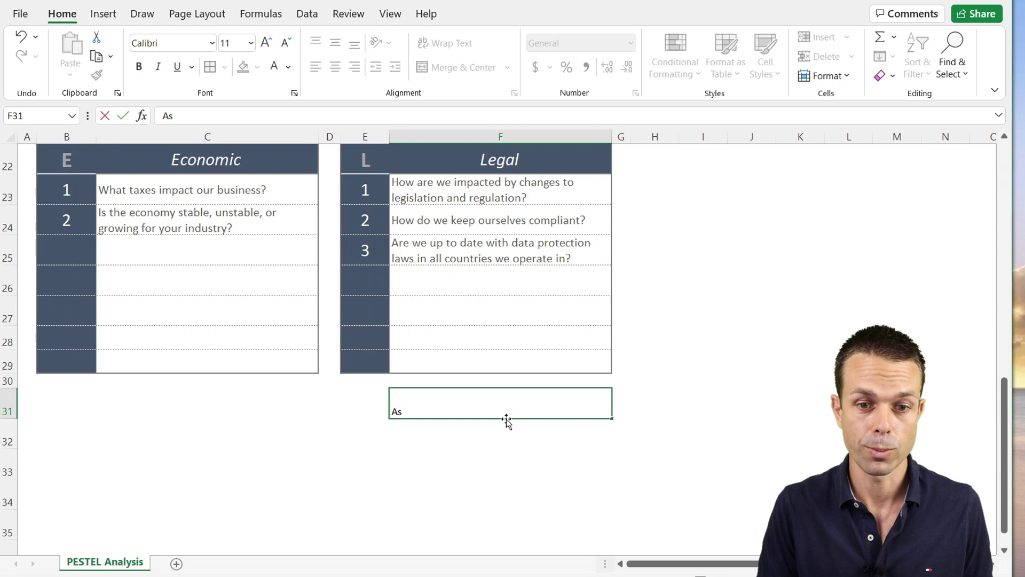
text(signed T)
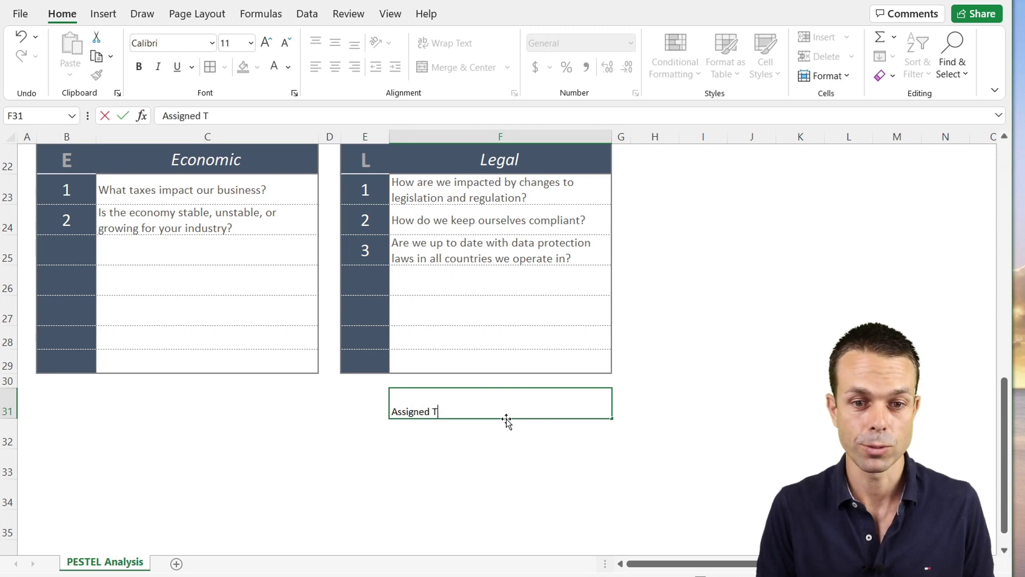
text(o:)
click(180, 409)
text(Actions)
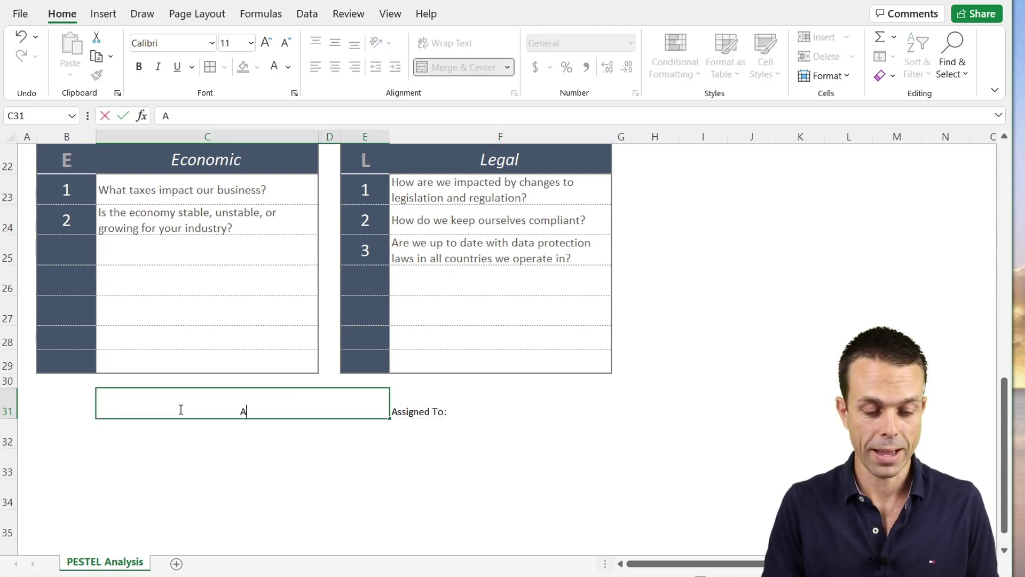
key(Return)
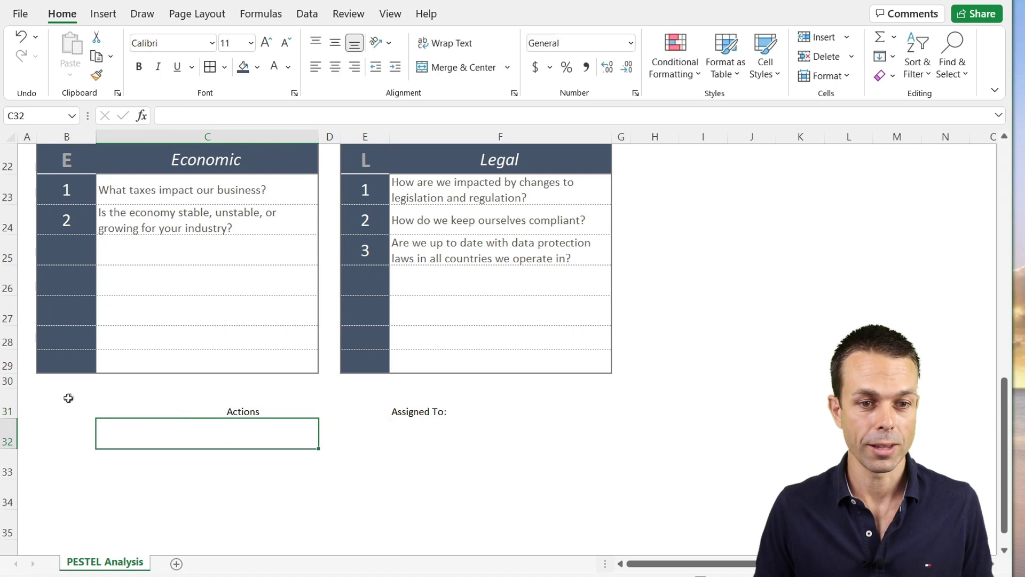
click(68, 397)
text(#)
click(119, 415)
- Centre the B31:F31 header text, enlarge its font to 18 and fill it sandy peach
drag(75, 408, 495, 402)
click(336, 43)
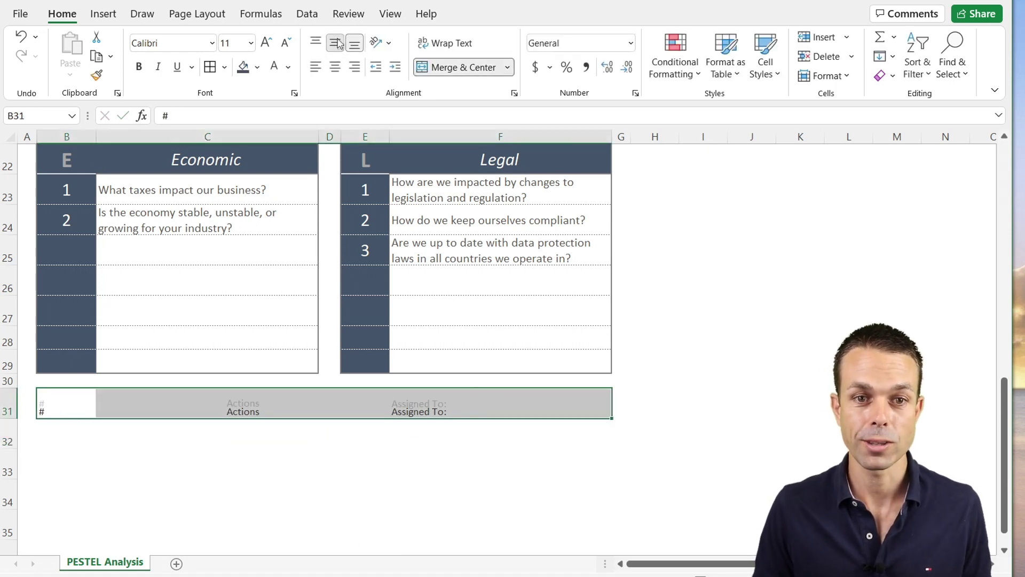
click(336, 67)
click(265, 42)
click(265, 42)
click(265, 42)
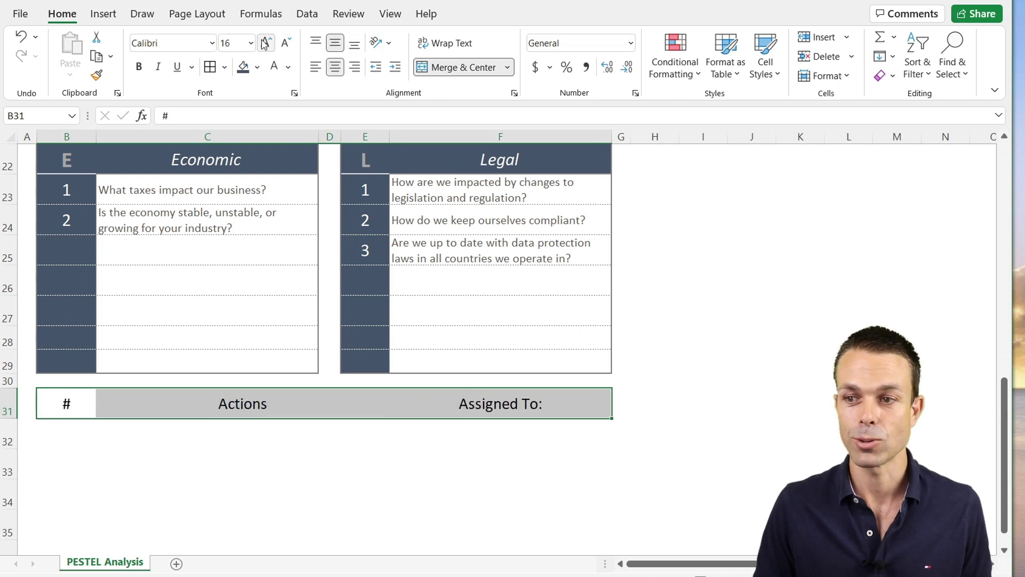
click(265, 42)
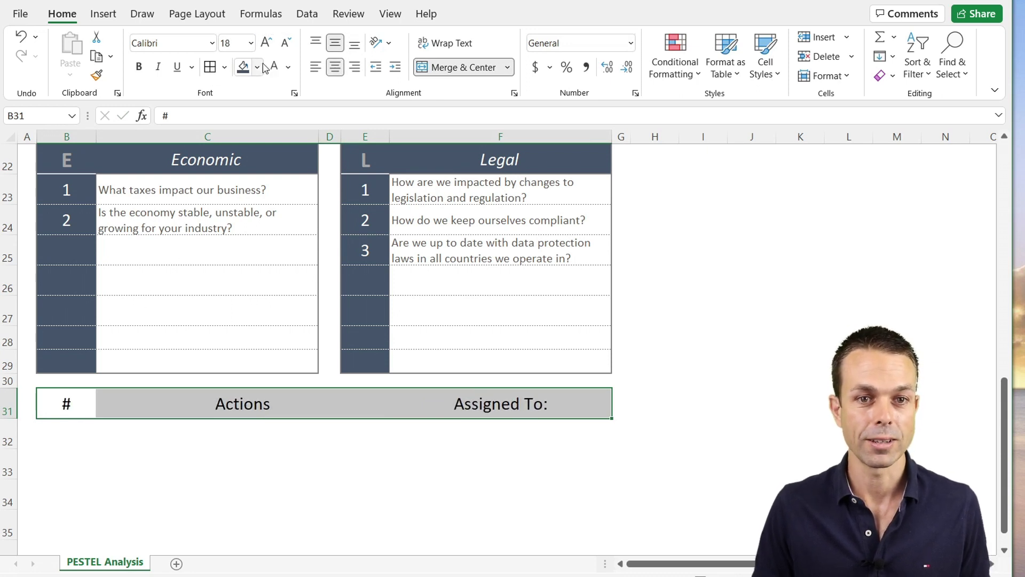
click(259, 67)
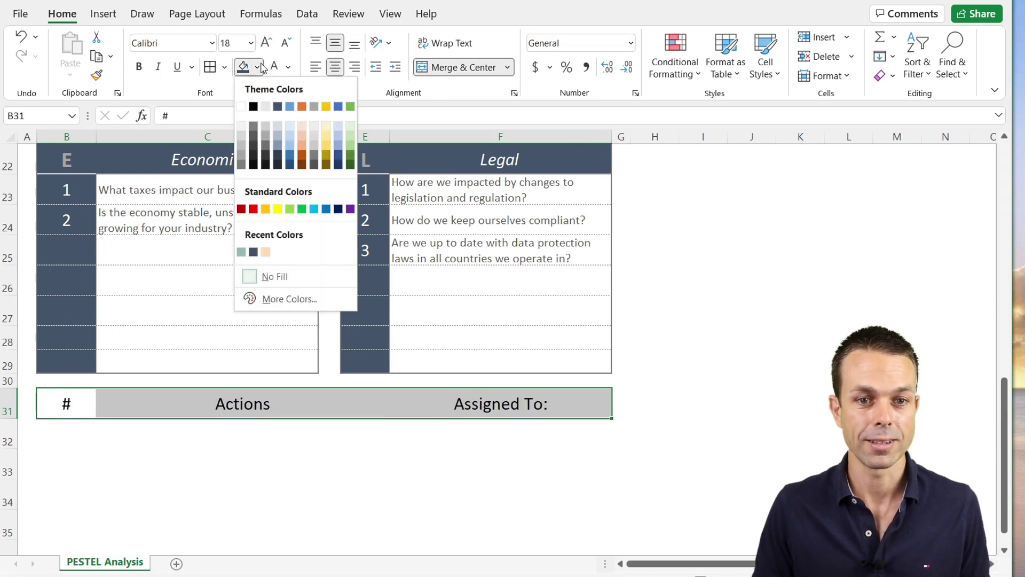
click(266, 252)
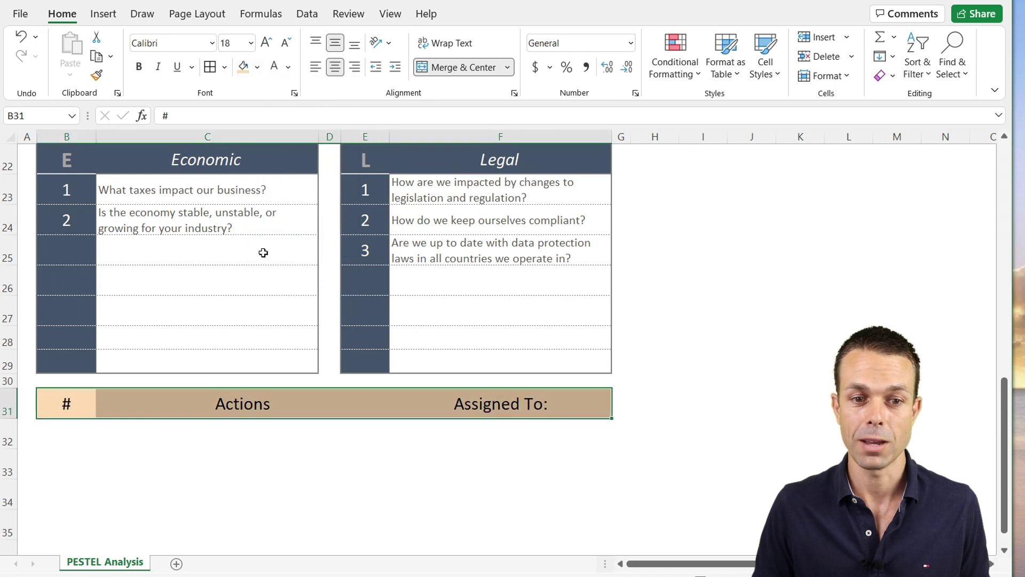
click(159, 463)
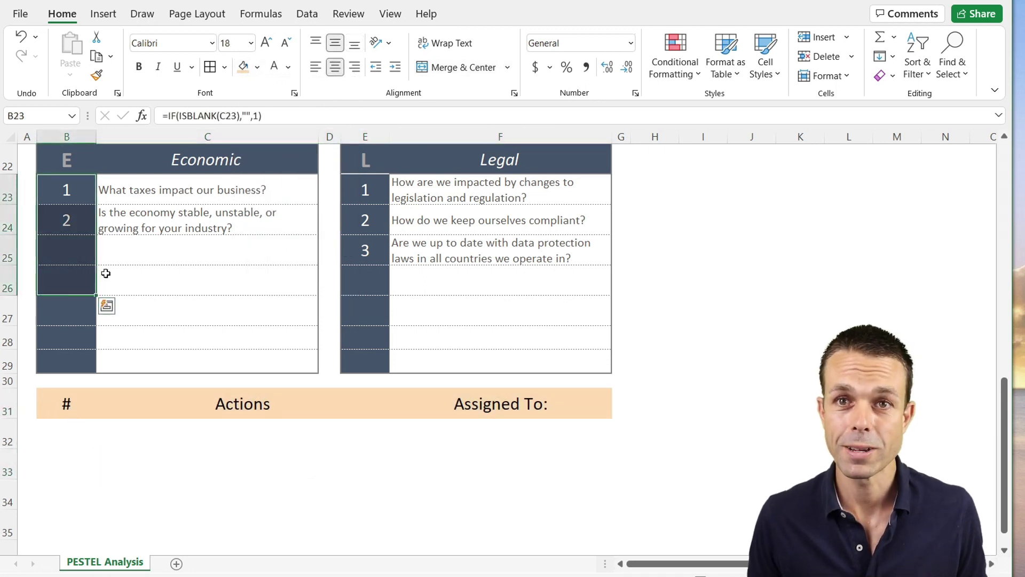
- Paste the numbering formulas into B32:B35 and correct the MAX range in B33
scroll(73, 365, down, 1)
click(70, 347)
key(ctrl+v)
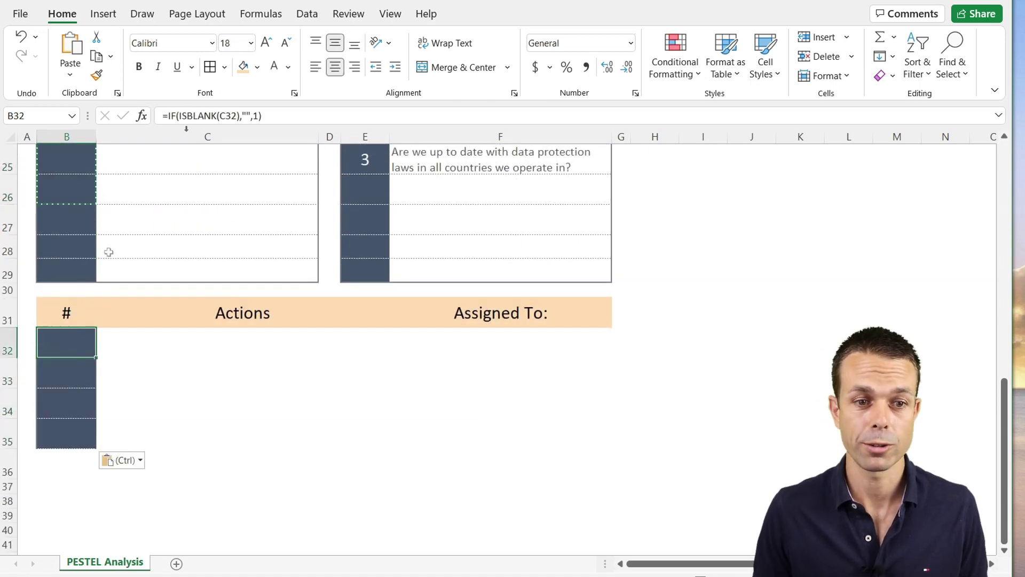
click(210, 121)
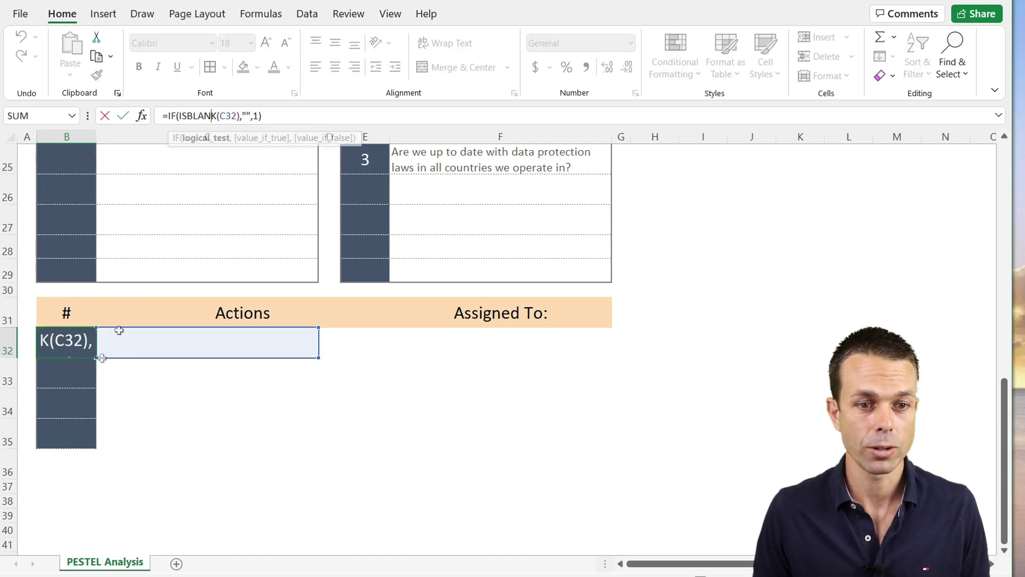
click(67, 368)
click(256, 115)
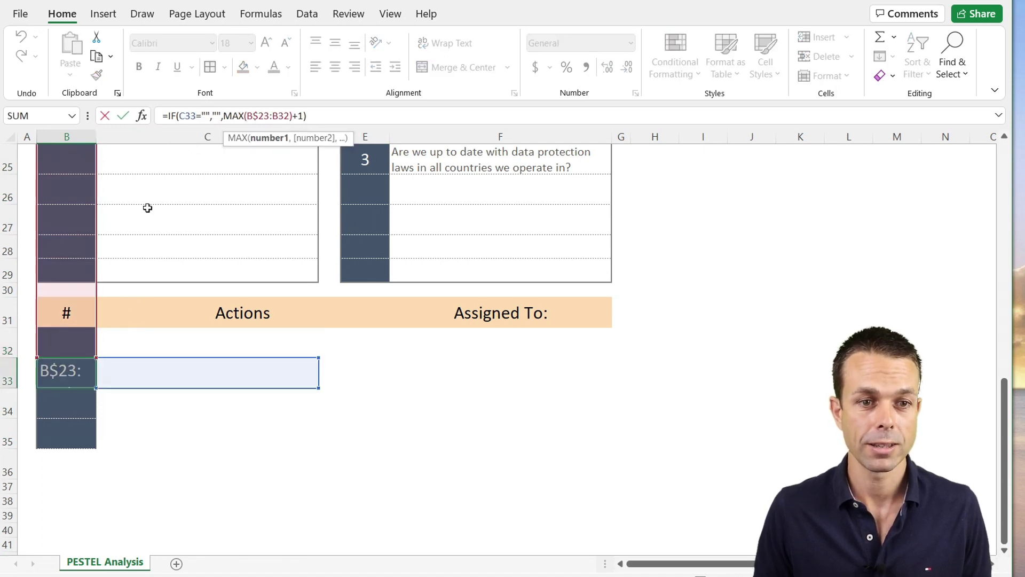
scroll(146, 206, up, 1)
drag(97, 172, 74, 426)
key(Return)
- Apply thick outside borders to the header row B31:F31 and the whole table B31:F35
click(67, 403)
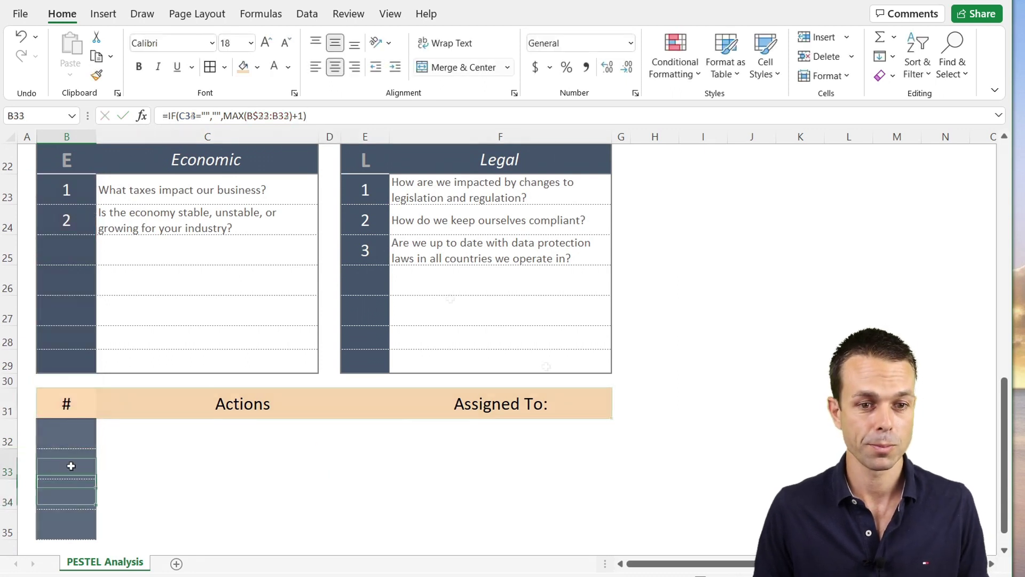
click(224, 68)
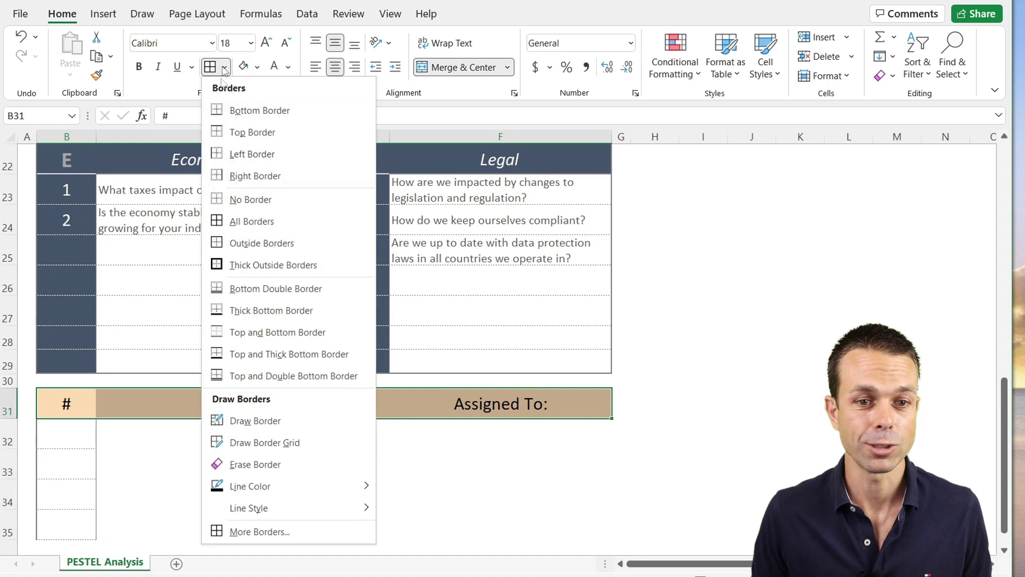
click(234, 265)
scroll(501, 485, down, 1)
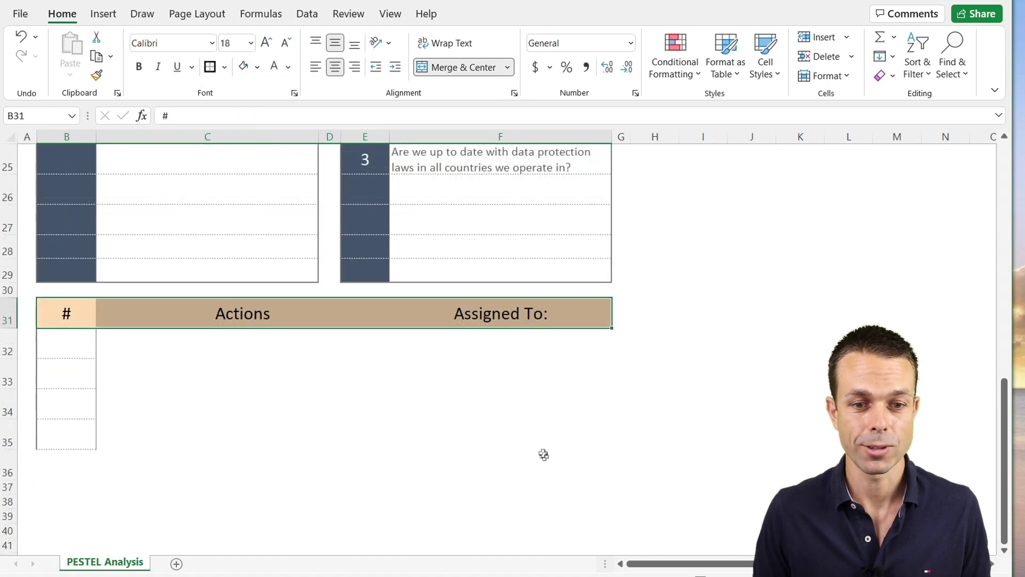
shift+click(546, 434)
click(210, 68)
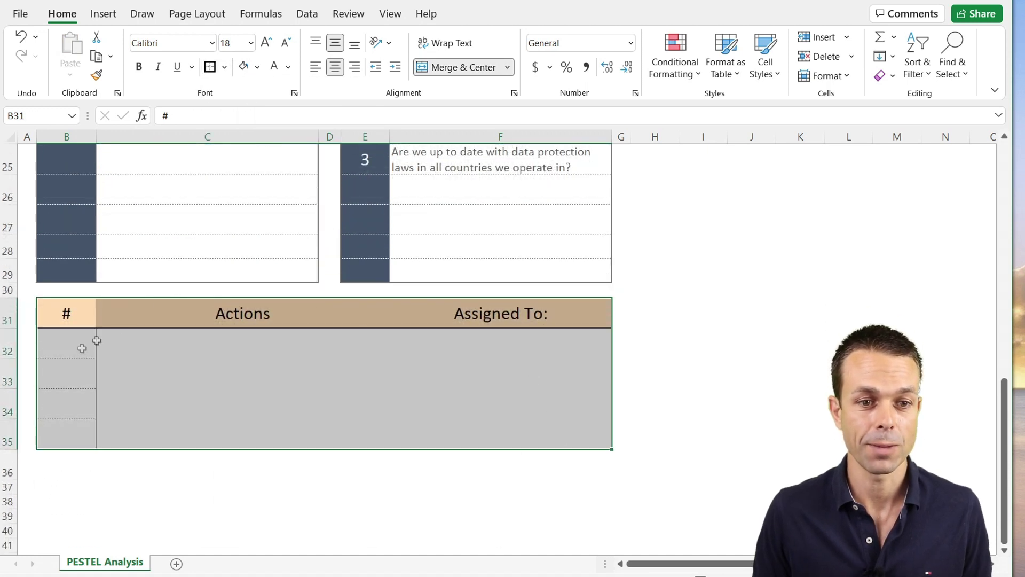
click(90, 339)
click(139, 315)
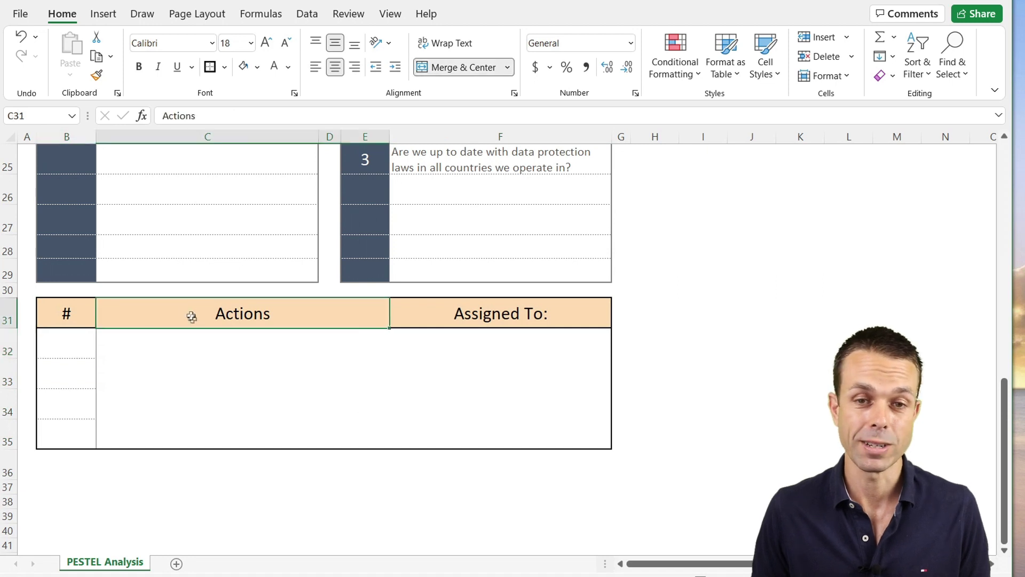
scroll(257, 286, up, 1)
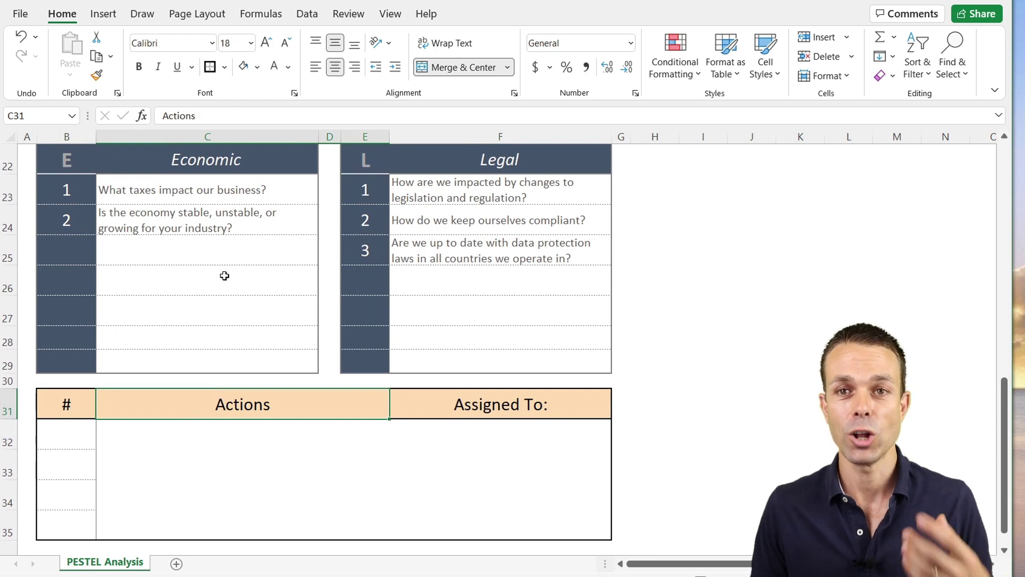
scroll(224, 275, down, 1)
- Select the # header cell and scroll back to the top of the sheet
click(66, 321)
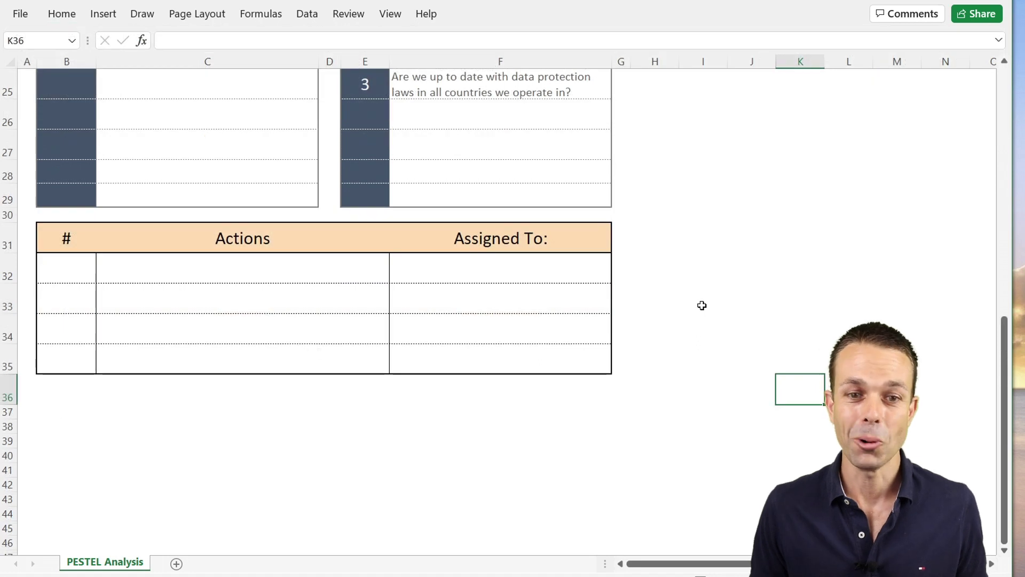
scroll(701, 305, up, 1)
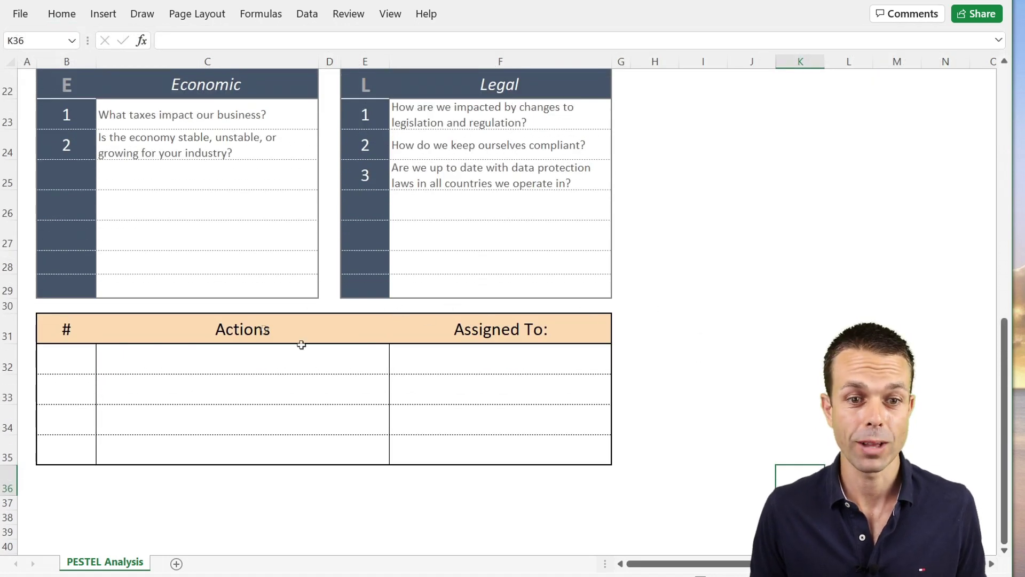
scroll(389, 326, up, 7)
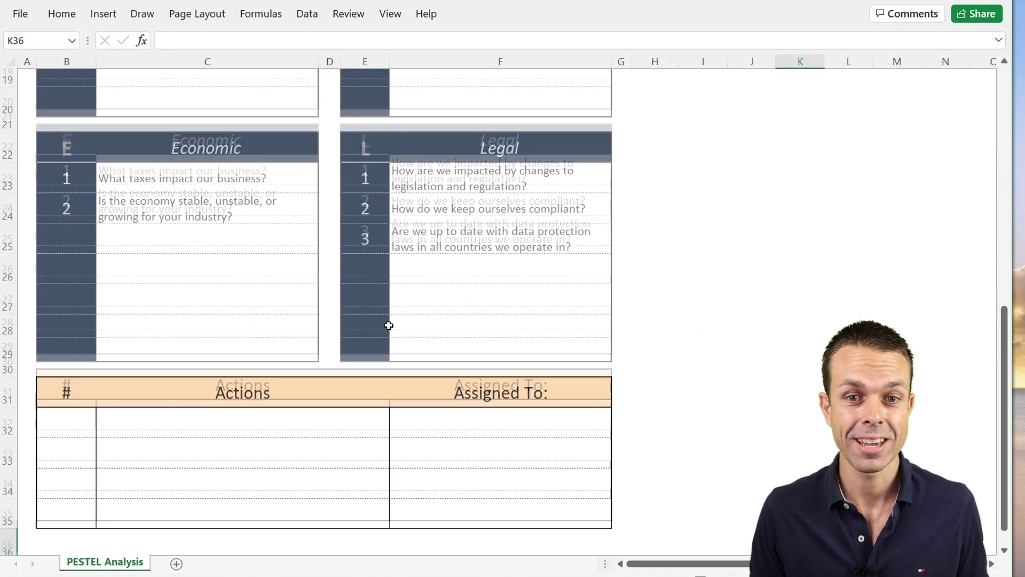